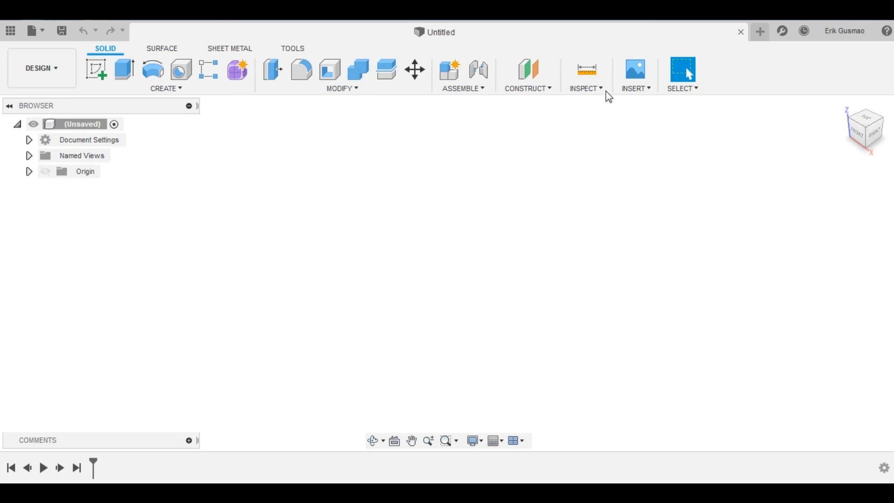
Start a sketch on the horizontal origin plane and draw a rectangle about 88 by 25 mm from the origin.
left_click(96, 70)
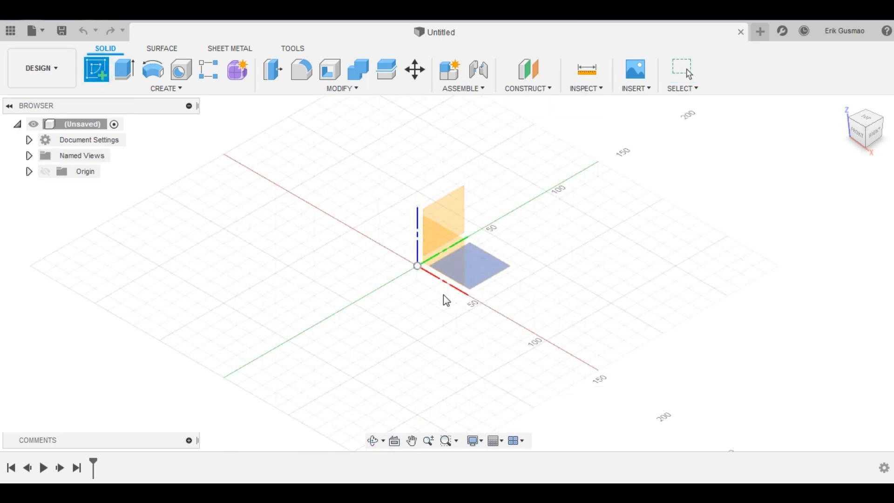
left_click(471, 277)
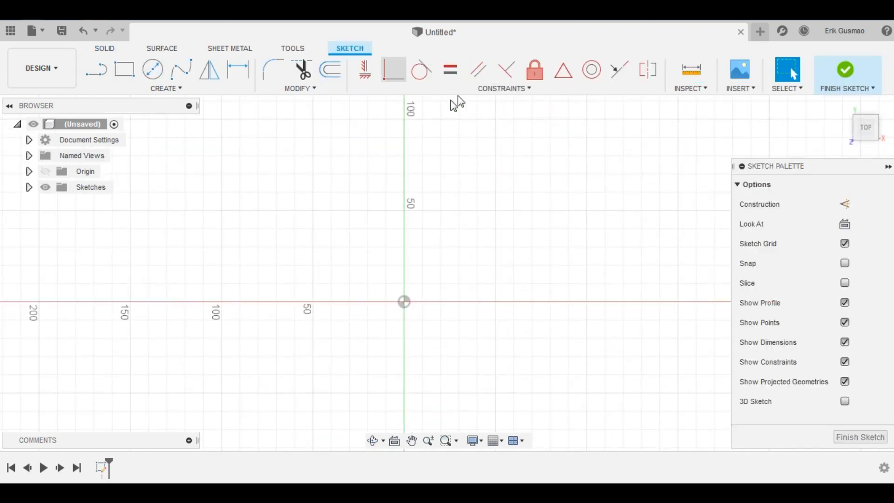
scroll(520, 317, "up", 2)
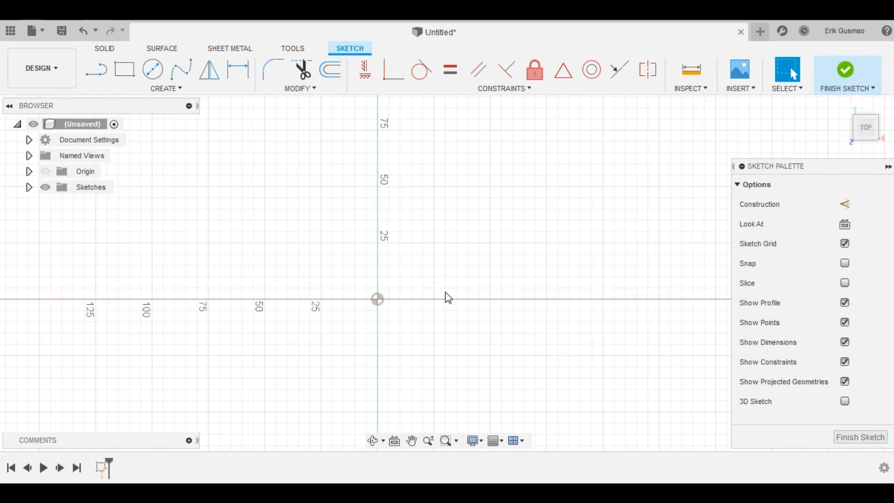
left_click(130, 73)
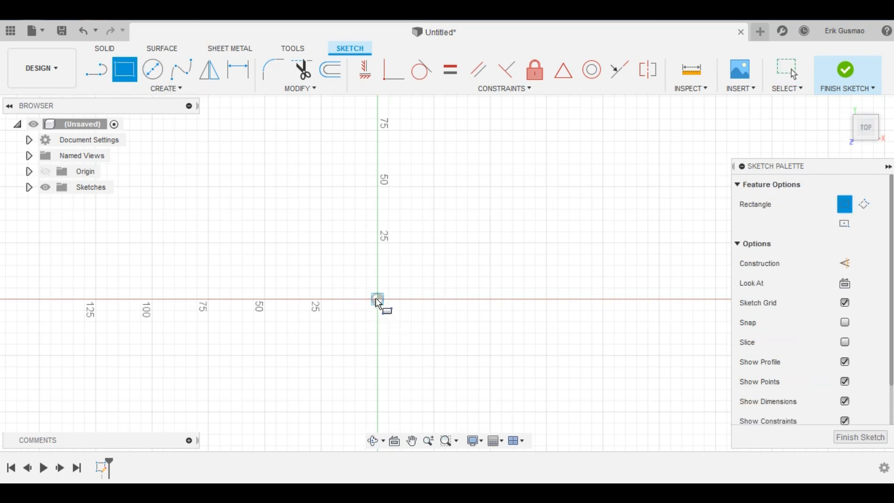
left_click(378, 299)
left_click(577, 356)
scroll(505, 355, "down", 2)
scroll(537, 355, "up", 2)
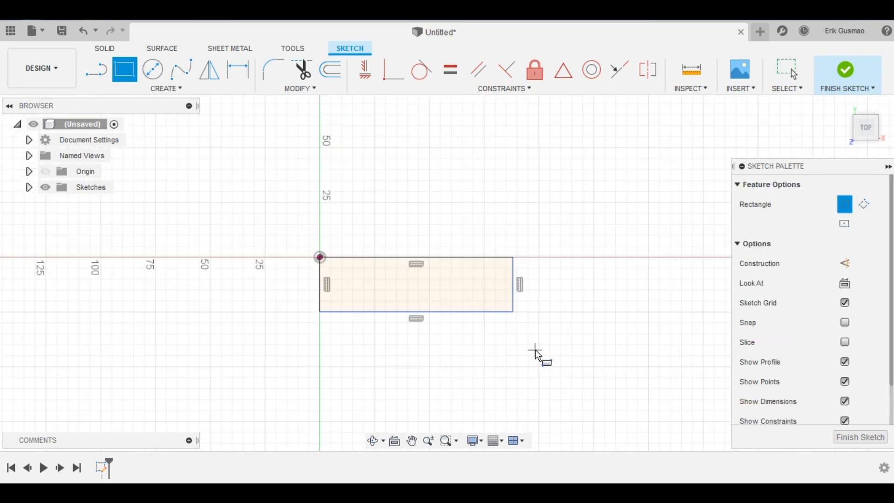
Dimension the rectangle's long lower edge and set its length to 100 mm.
key("d")
left_click(472, 313)
left_click(462, 350)
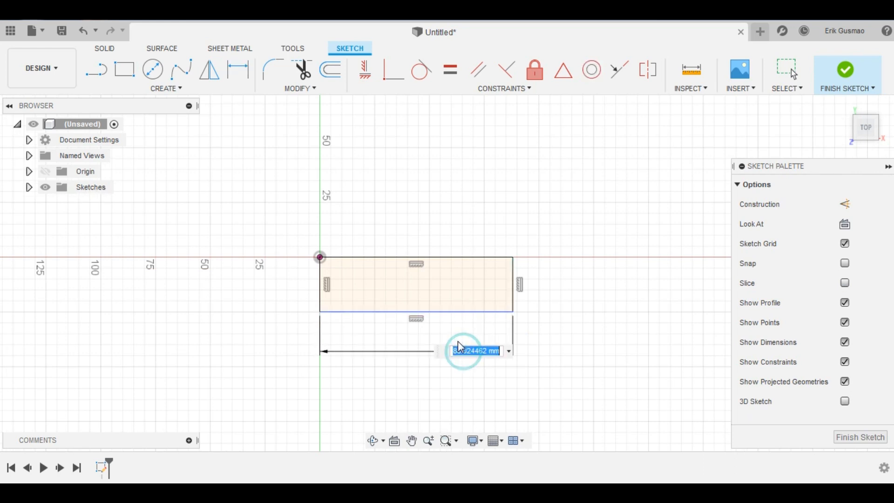
type("100")
key("Return")
scroll(433, 321, "up", 1)
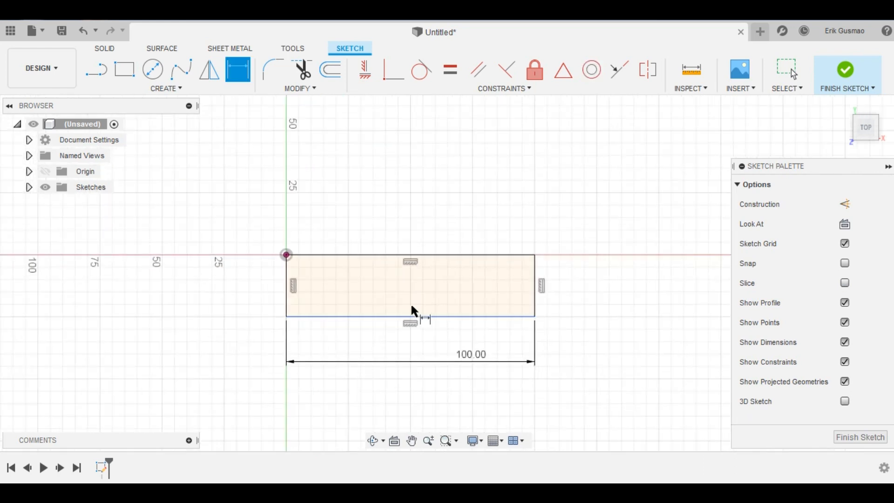
Dimension the rectangle's short edge at the origin and set it to 10 mm.
left_click(287, 282)
left_click(229, 283)
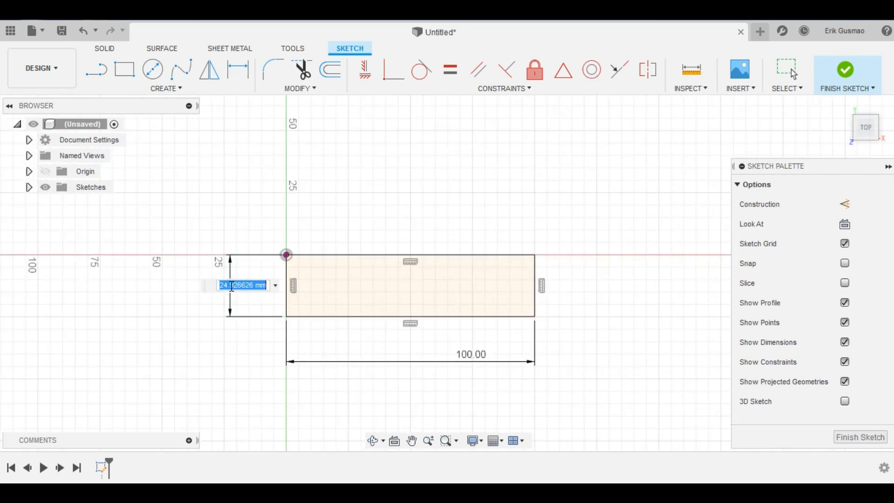
type("10")
key("Return")
Extrude the rectangular profile upward into a solid bar.
scroll(385, 301, "up", 2)
mouse_move(410, 313)
middle_mouse_down("shift")
mouse_move(381, 208)
mouse_move(323, 256)
middle_mouse_up("shift")
scroll(323, 256, "up", 2)
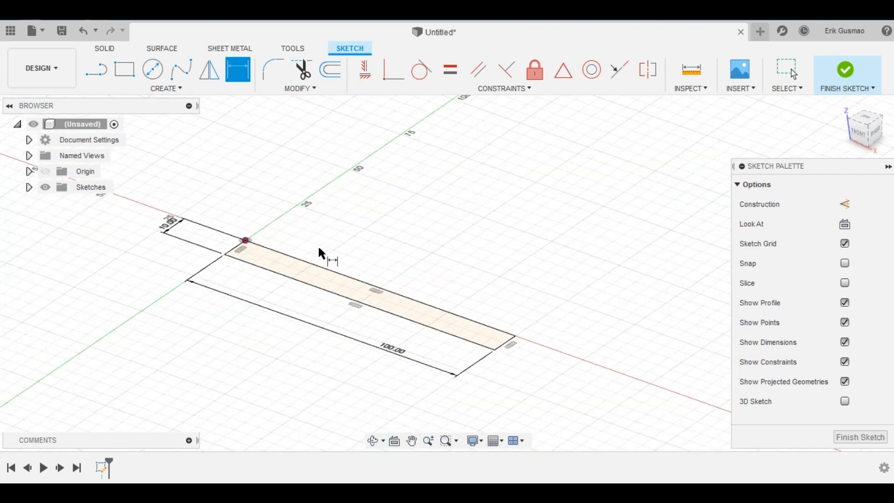
left_click(106, 48)
left_click(120, 70)
left_click_drag(367, 287, 367, 224)
key("Return")
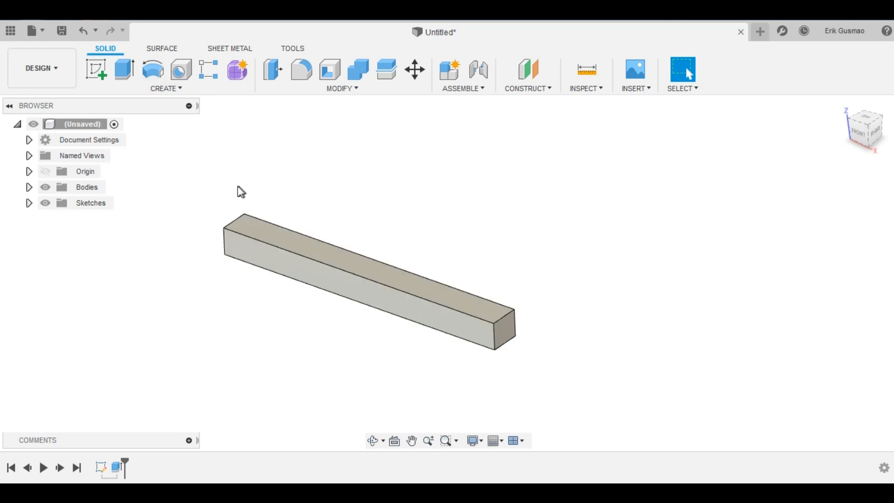
scroll(276, 279, "down", 3)
scroll(262, 266, "up", 5)
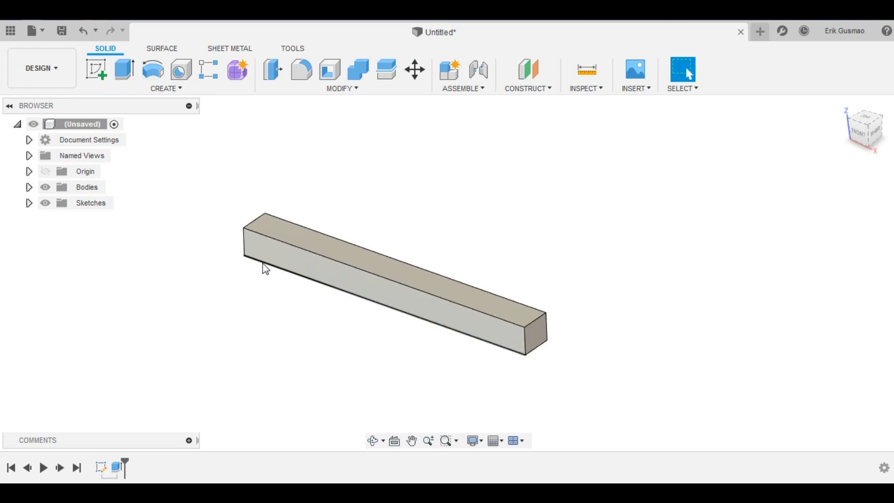
scroll(396, 312, "down", 1)
scroll(491, 309, "up", 2)
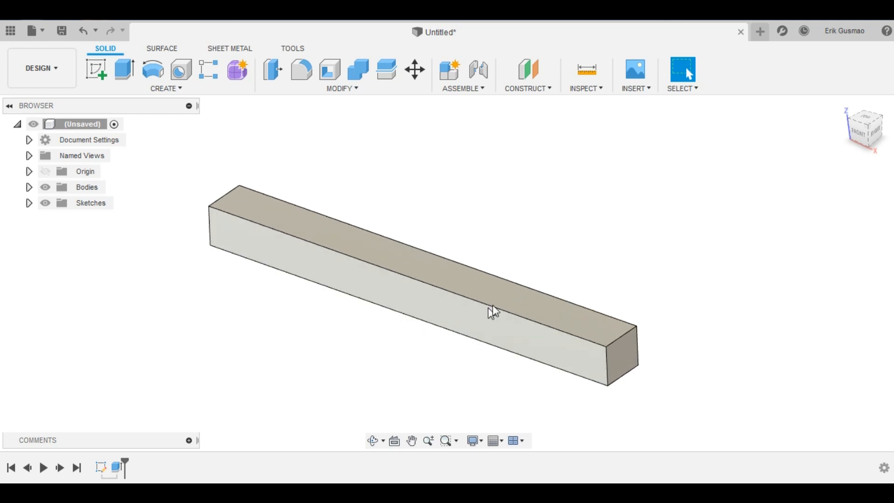
scroll(362, 224, "down", 1)
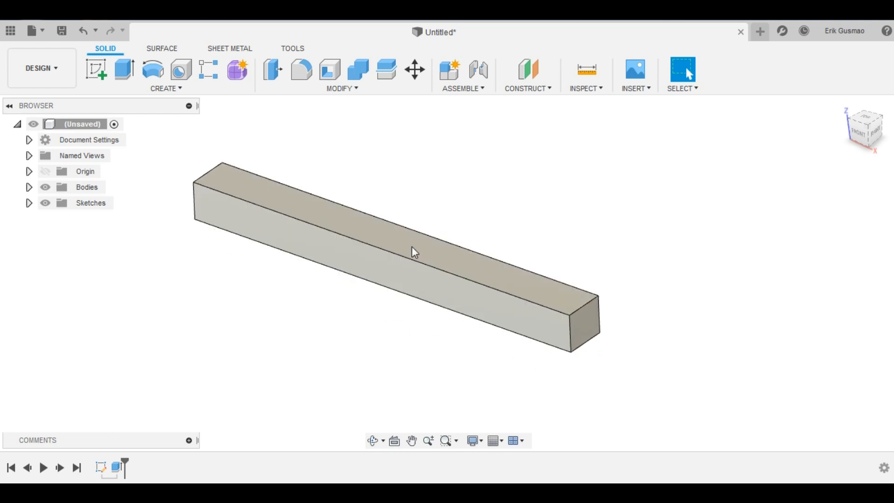
scroll(415, 266, "down", 1)
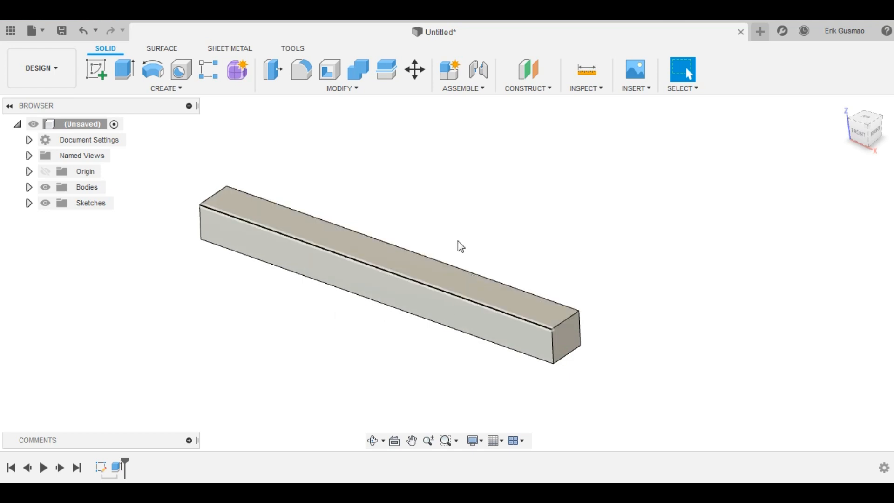
scroll(391, 294, "down", 1)
scroll(393, 301, "up", 1)
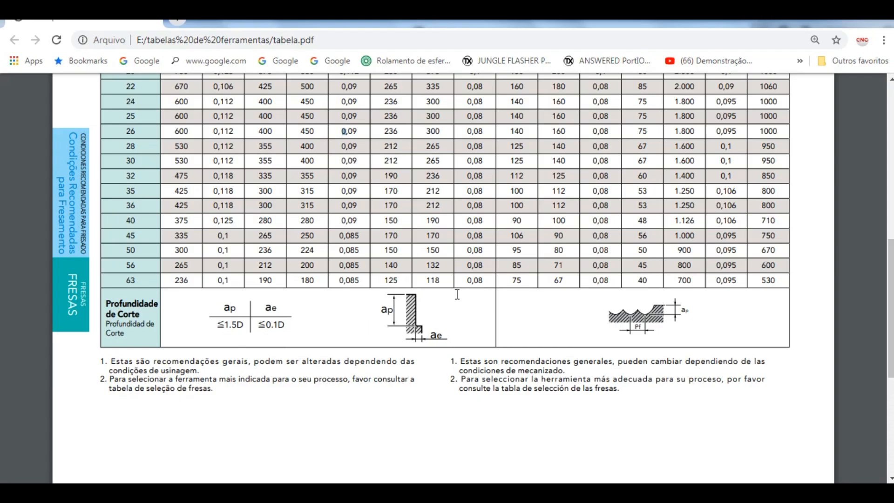
Examine the milling table in tabela.pdf for spindle speeds and feeds by material and cutter diameter.
scroll(436, 292, "up", 6)
scroll(436, 292, "down", 5)
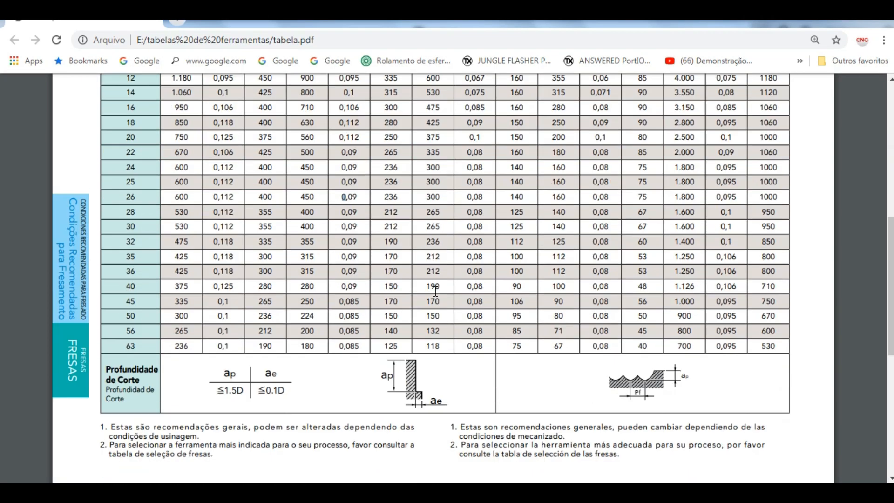
scroll(256, 280, "up", 3)
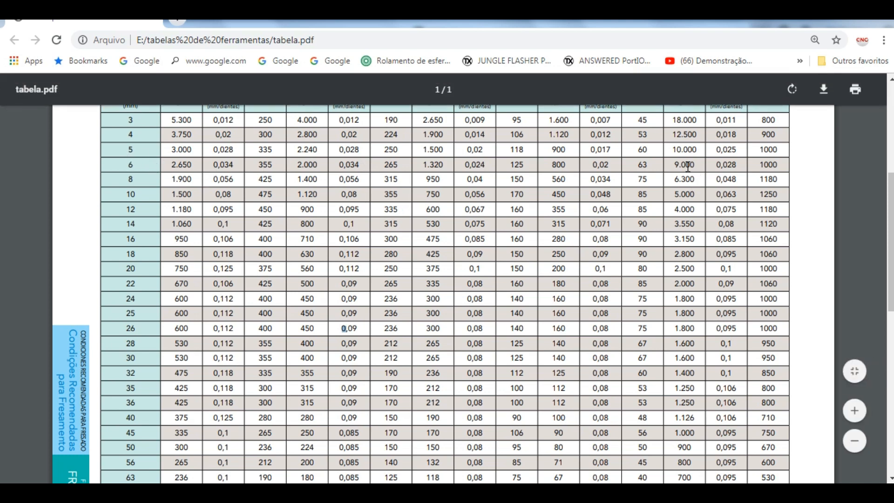
scroll(669, 197, "up", 2)
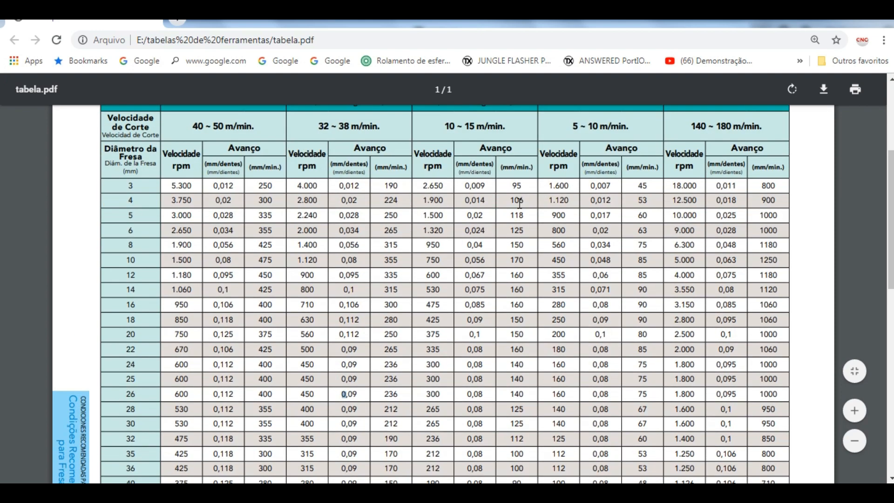
scroll(519, 202, "up", 2)
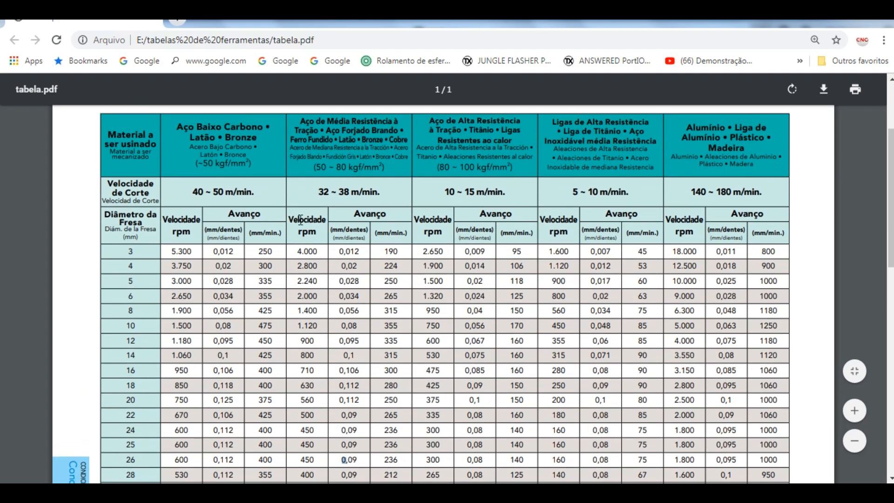
scroll(300, 220, "down", 2)
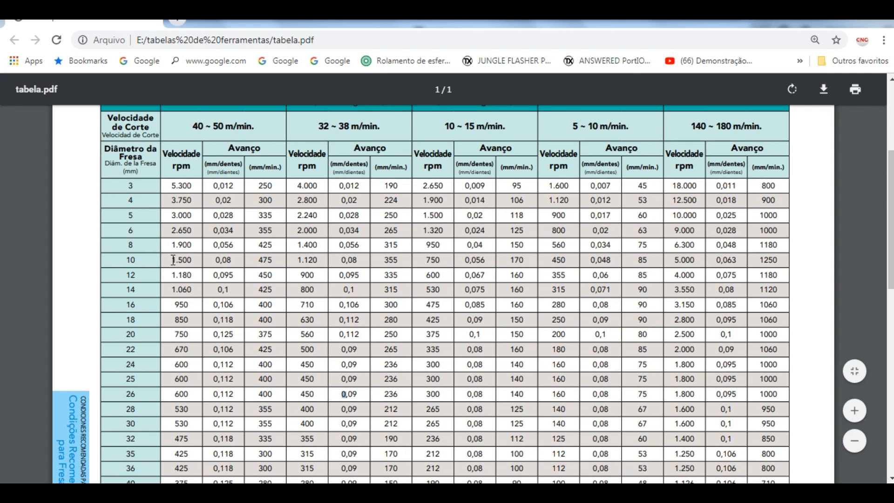
scroll(173, 260, "down", 2)
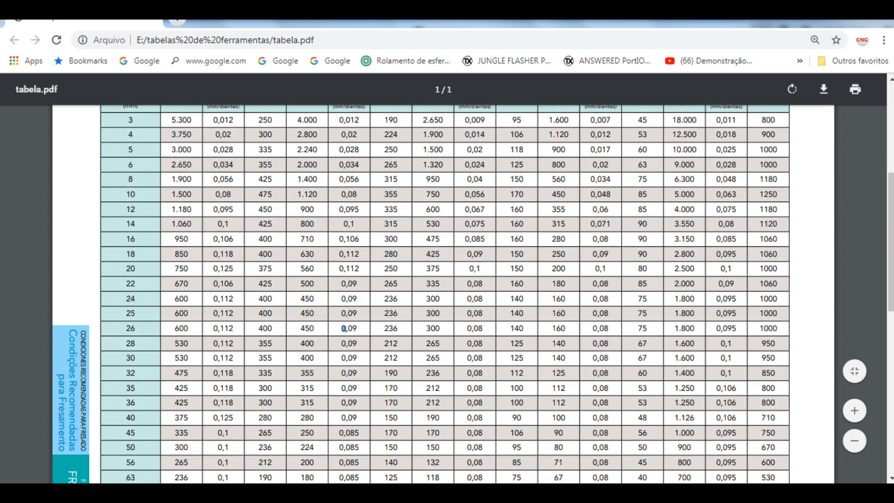
View the picture of the end mills in the image viewer and return to tabela.pdf in the browser.
left_click(348, 434)
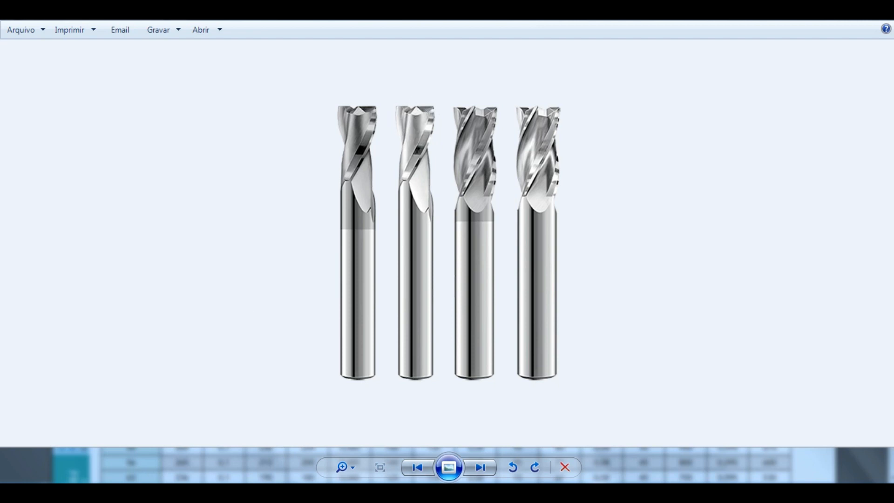
left_click(223, 492)
left_click(140, 492)
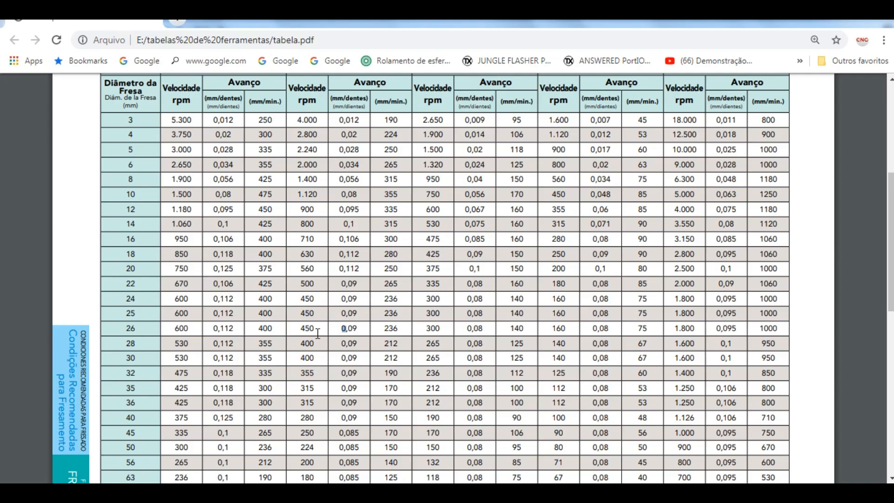
Examine the table's material groups, cutting speeds, feeds per tooth and the ap and ae cutting-depth limits.
scroll(394, 265, "down", 4)
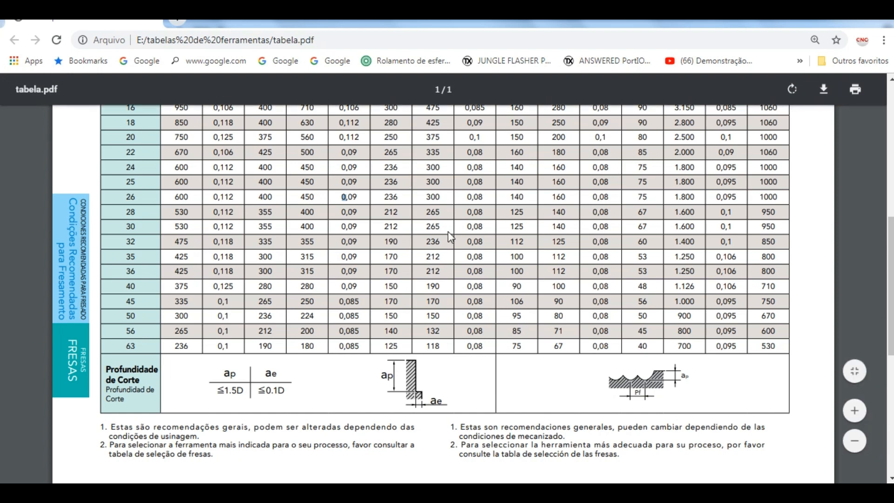
scroll(424, 251, "up", 4)
scroll(424, 252, "up", 4)
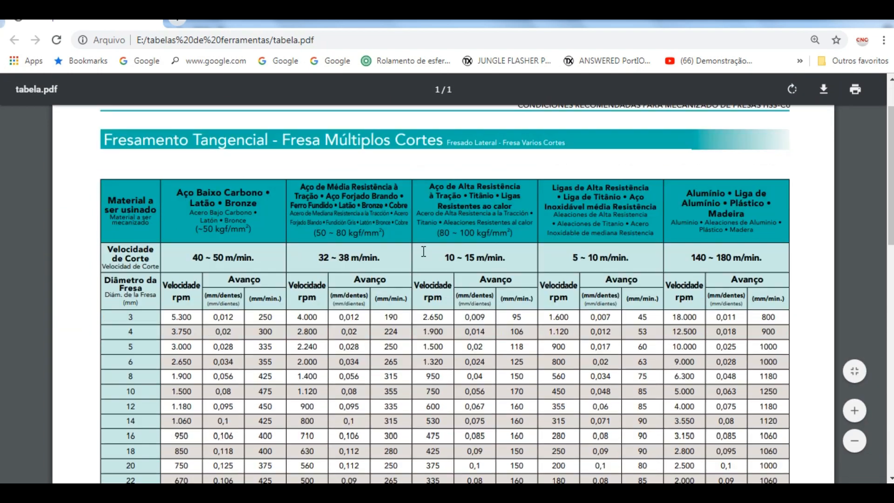
scroll(423, 252, "up", 2)
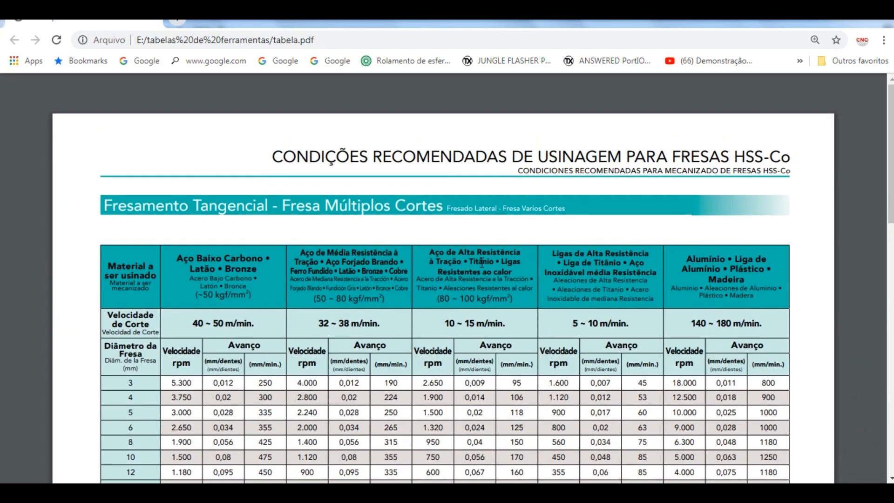
scroll(480, 275, "down", 10)
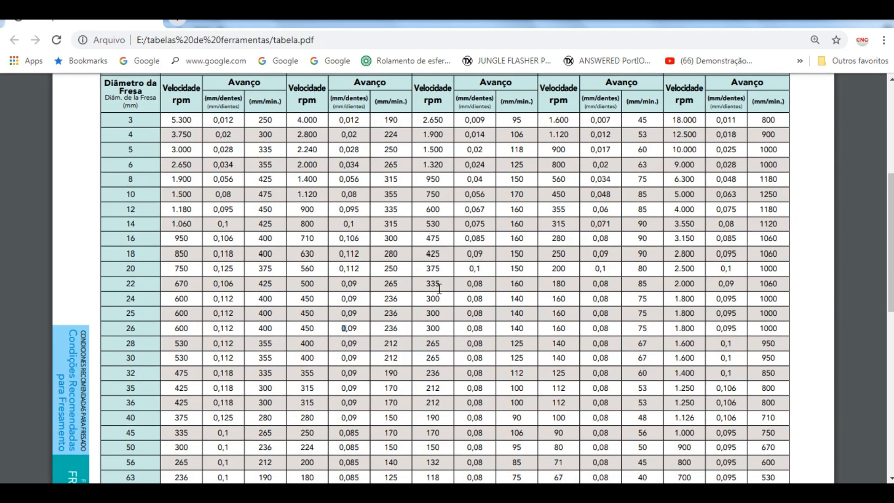
scroll(429, 277, "down", 2)
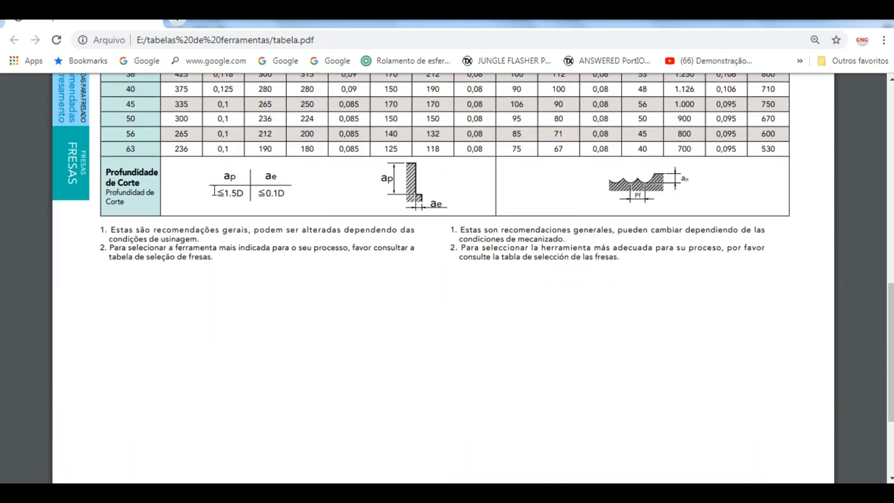
scroll(381, 231, "up", 10)
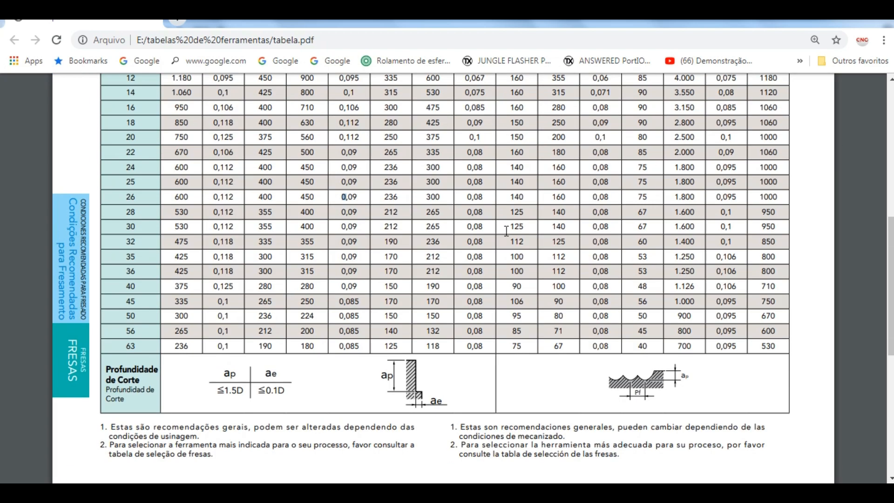
scroll(563, 263, "down", 1)
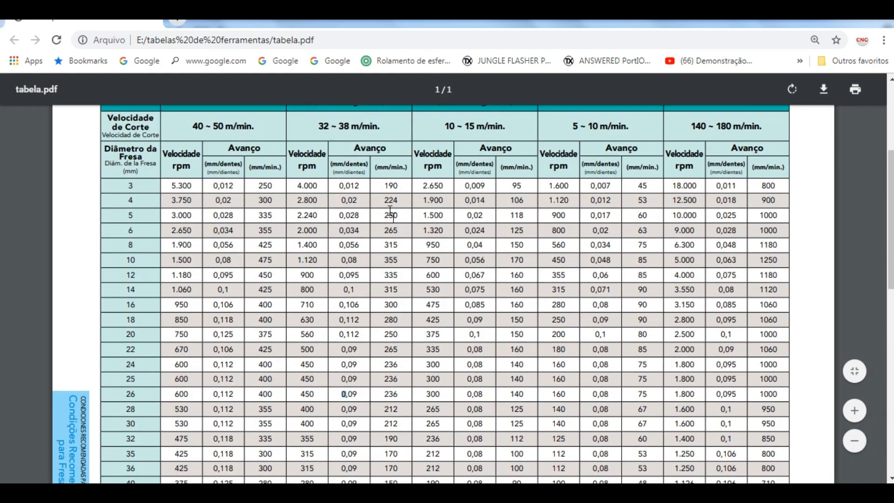
scroll(487, 310, "down", 4)
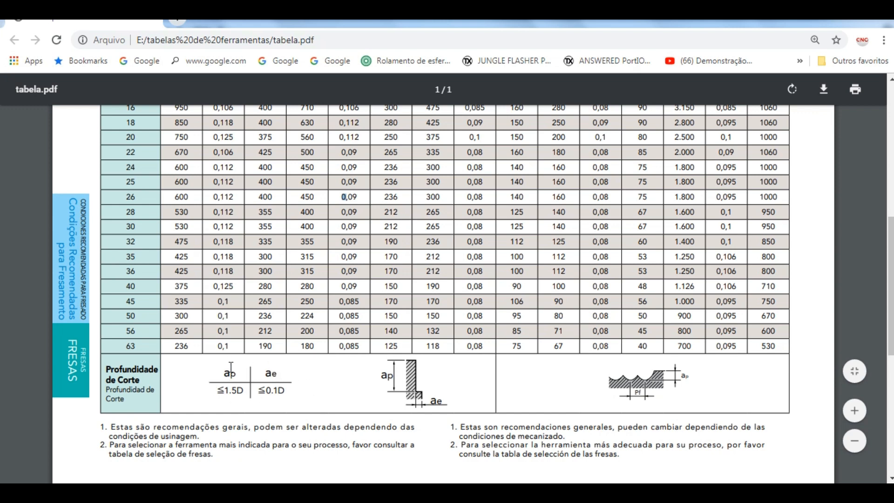
Switch to Fusion 360 and inspect the extruded bar from a slightly different angle.
left_click(120, 493)
left_click(118, 443)
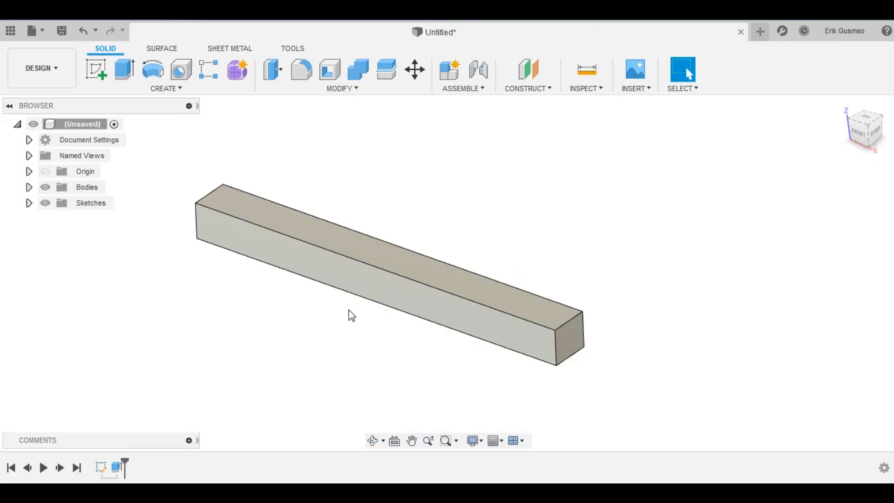
scroll(371, 259, "down", 2)
middle_click_drag(371, 259, 424, 319, "shift")
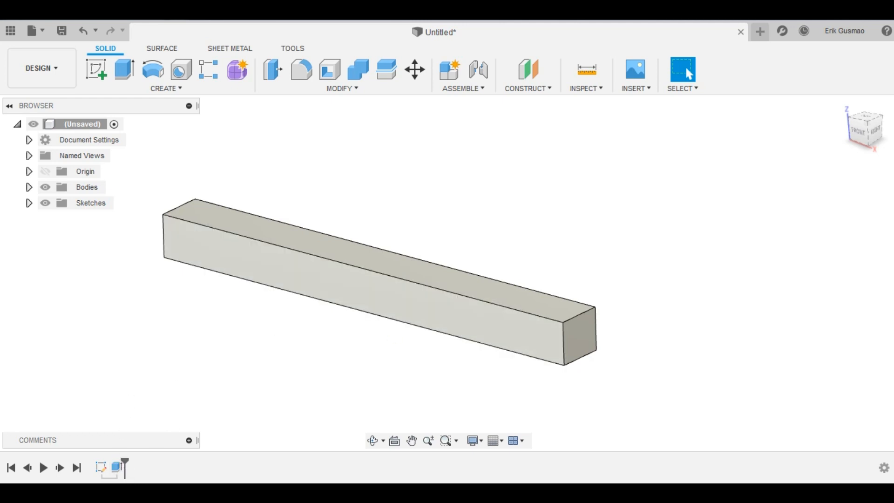
Switch back to tabela.pdf in the browser and review the cutting-depth section below the milling table.
left_click(140, 428)
scroll(302, 367, "down", 4)
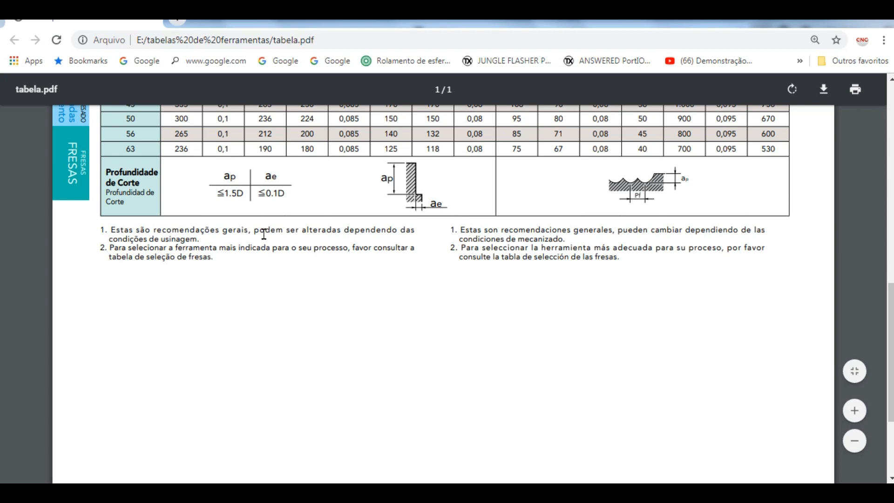
scroll(261, 233, "up", 2)
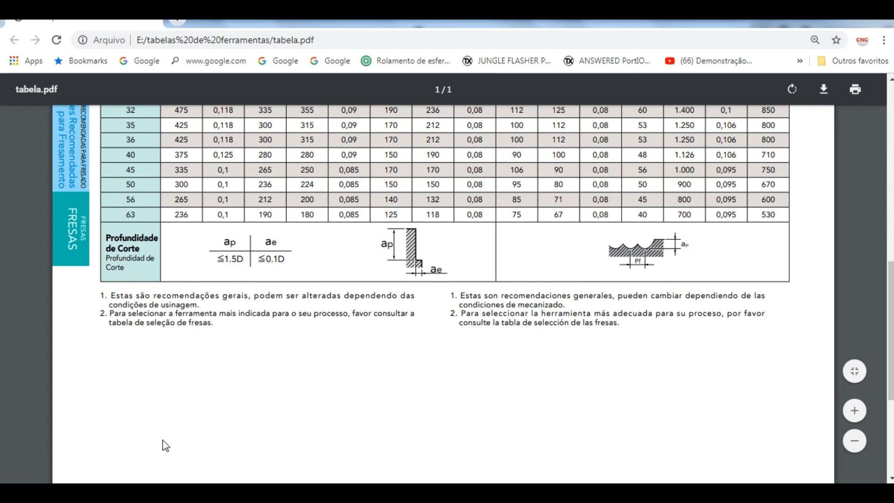
Switch to the calculator and calculate 0,5 × 6.
left_click(179, 493)
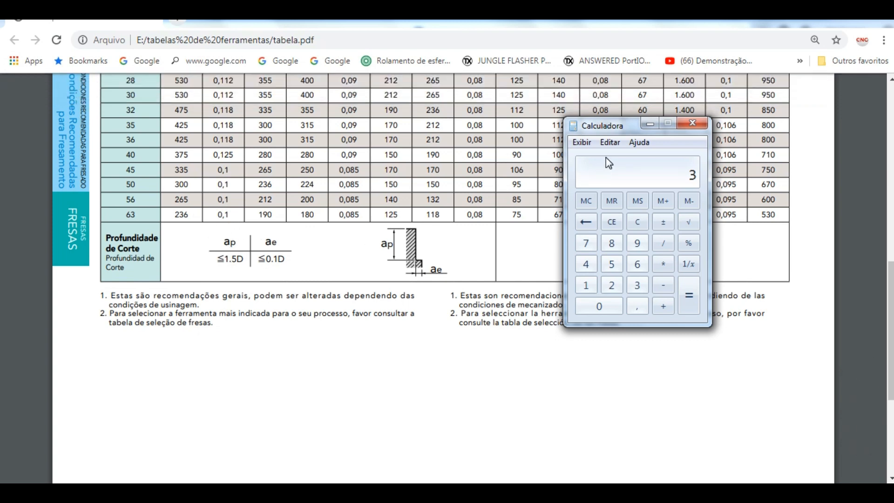
type("10")
key("BackSpace")
type(",5 * 6")
key("Return")
type(",5")
type("6")
key("Return")
View the picture illustrating ae and ap in the image viewer and calculate 0,25 × 6 in the calculator.
left_click(163, 493)
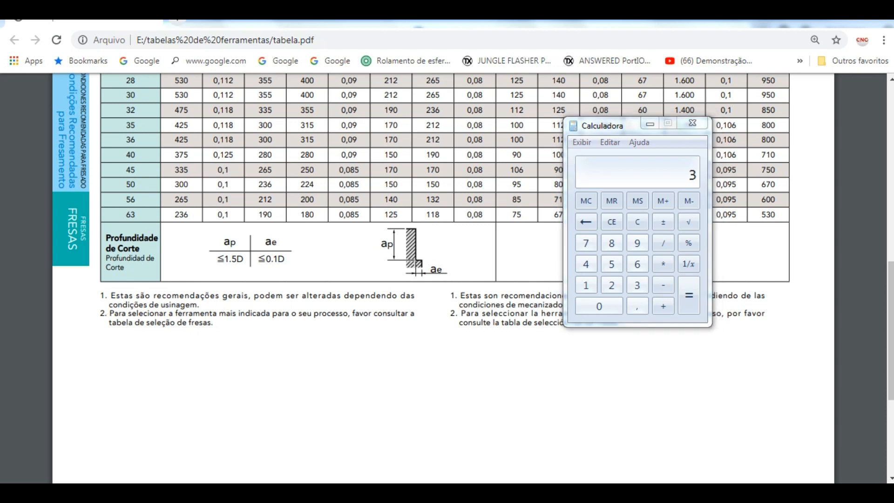
left_click(90, 432)
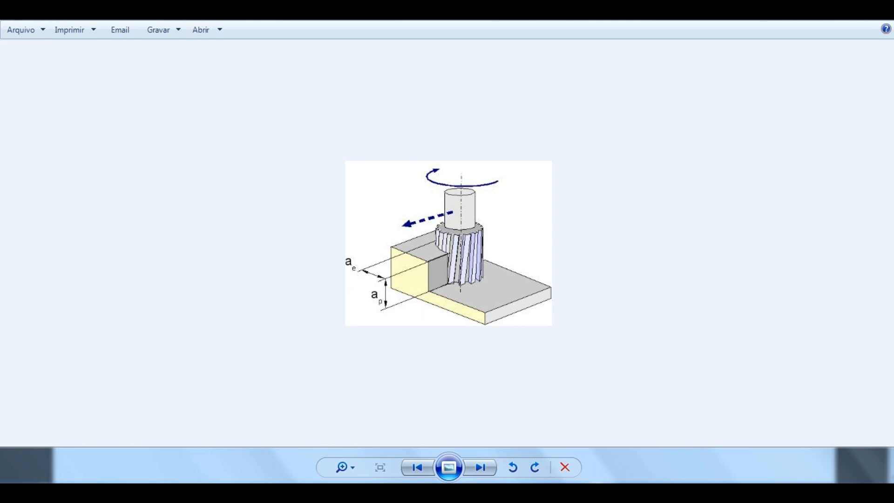
mouse_move(181, 493)
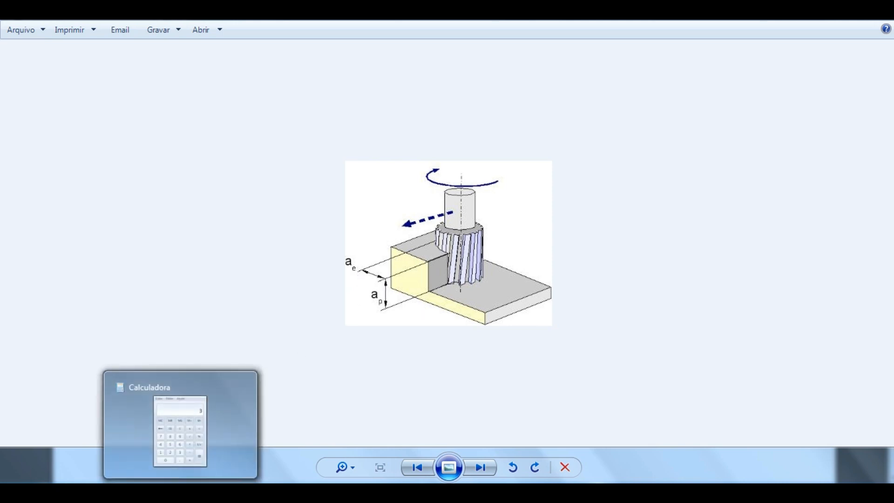
left_click(181, 492)
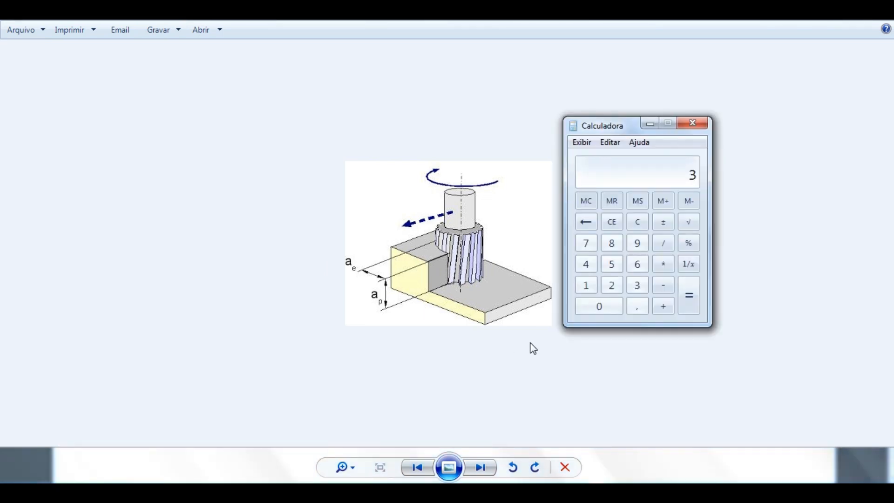
type("0,25")
key("asterisk")
type("6")
key("Return")
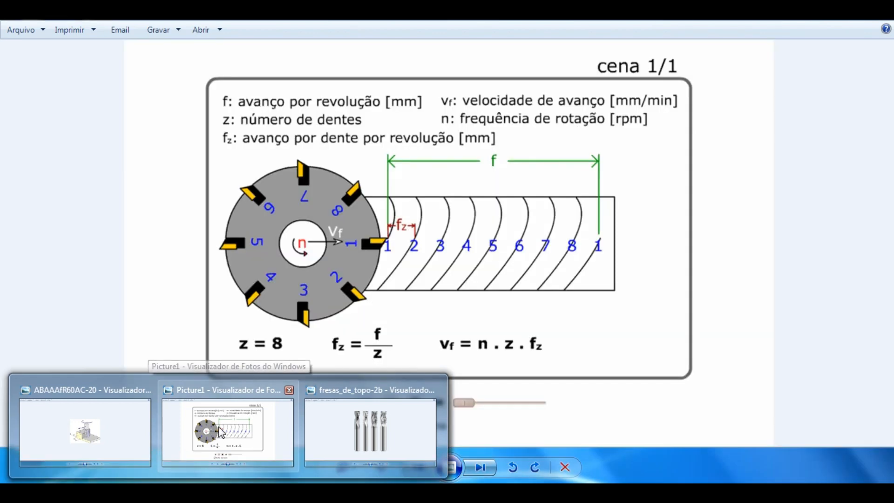
Review the feed-per-tooth formulas in Picture1, and return to Fusion 360 to inspect the bar.
left_click(221, 431)
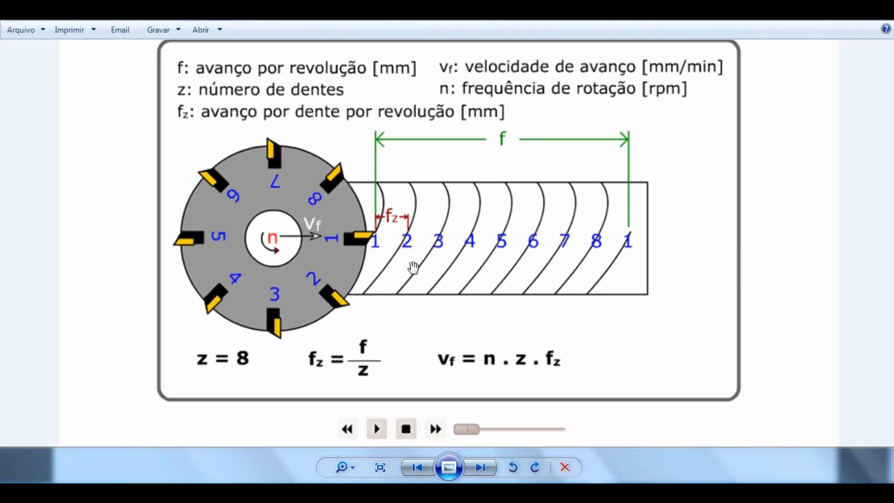
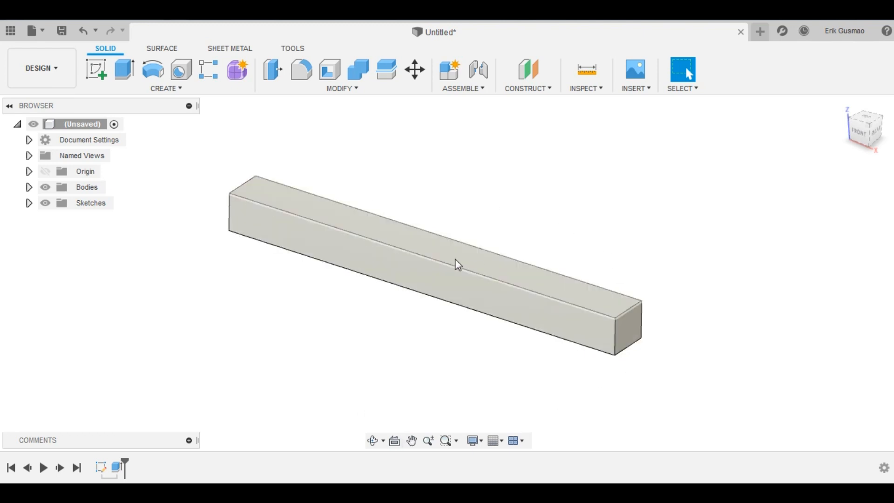
scroll(345, 314, "down", 1)
scroll(290, 307, "up", 1)
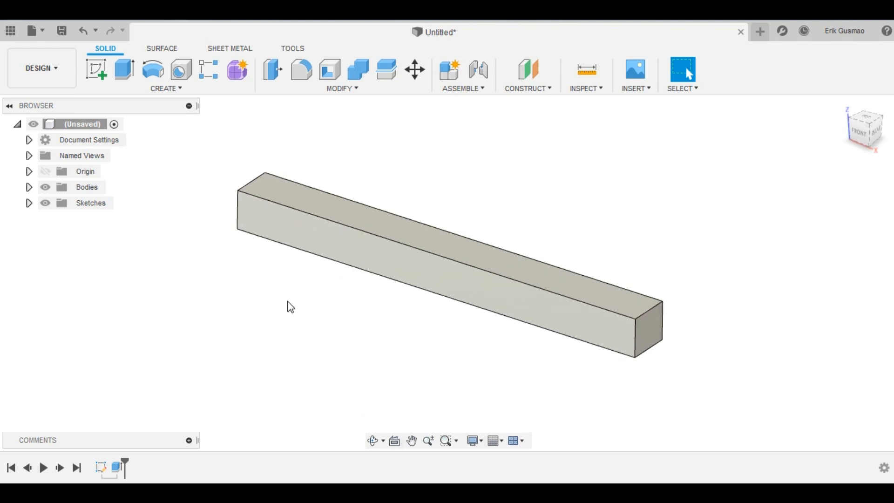
scroll(474, 315, "down", 1)
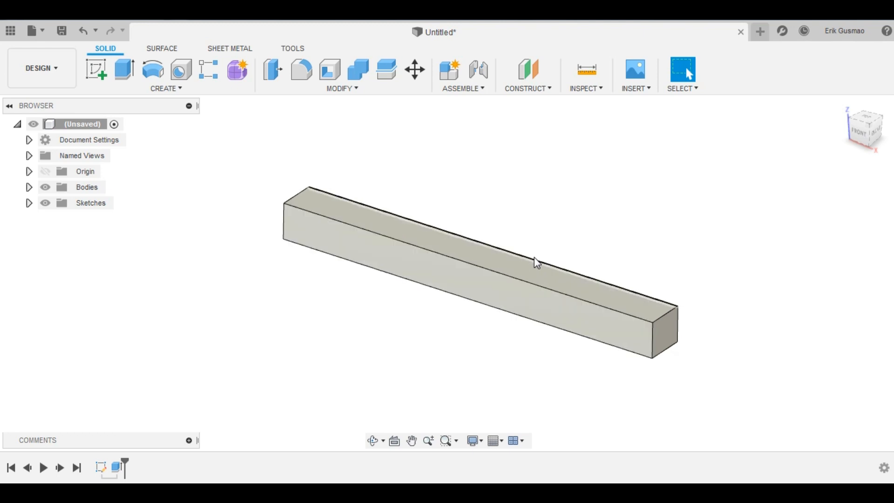
scroll(487, 258, "down", 3)
scroll(511, 306, "up", 2)
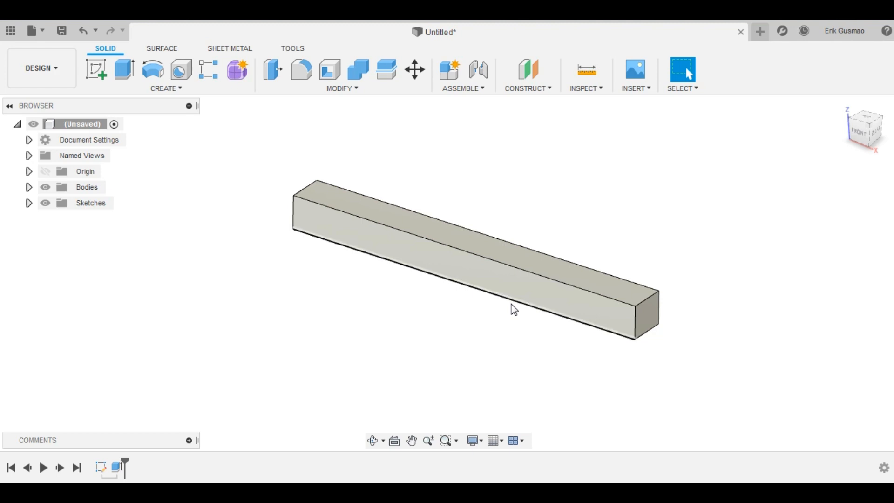
scroll(499, 253, "up", 3)
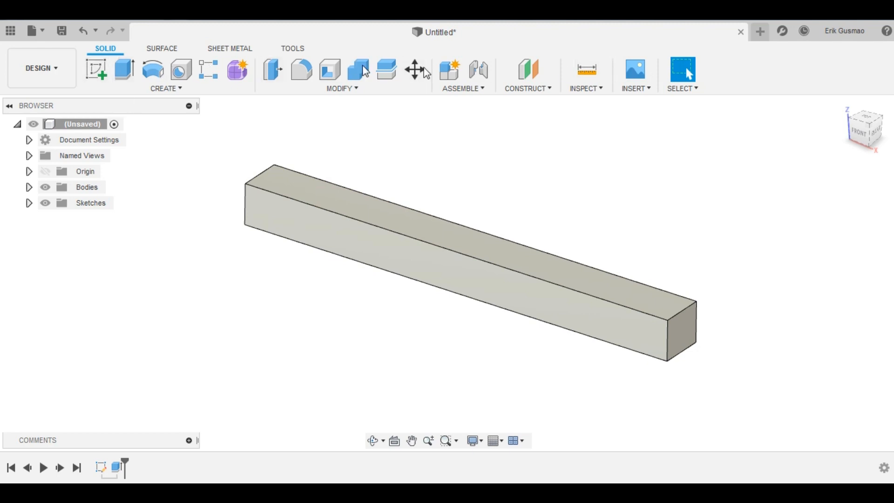
middle_click_drag(380, 235, 473, 212, "shift")
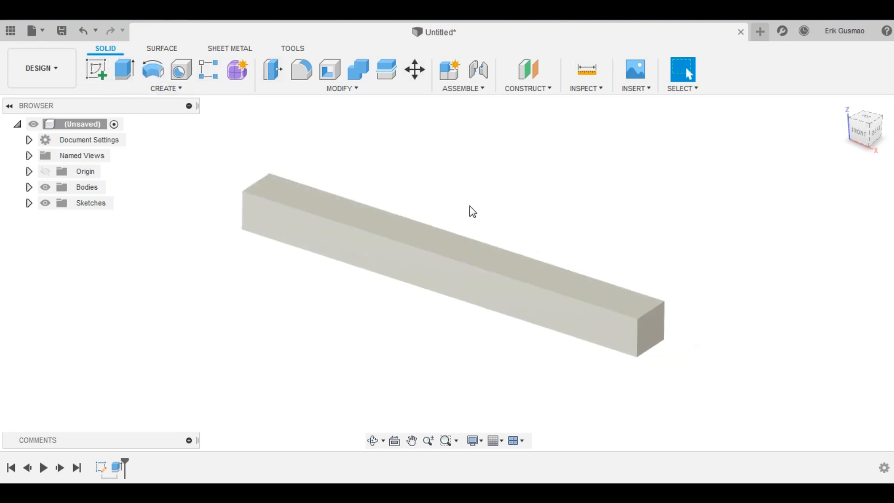
middle_click_drag(489, 279, 418, 307, "shift")
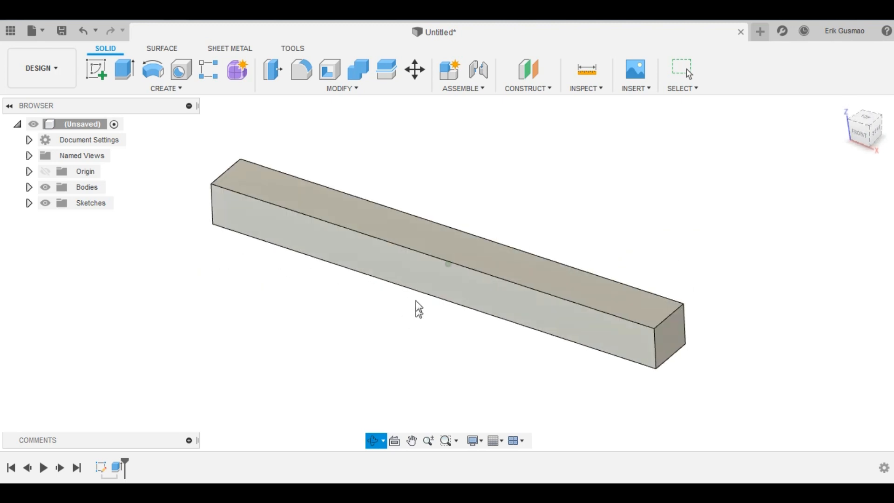
Switch the bar's document from the Design to the Manufacture workspace.
left_click(55, 74)
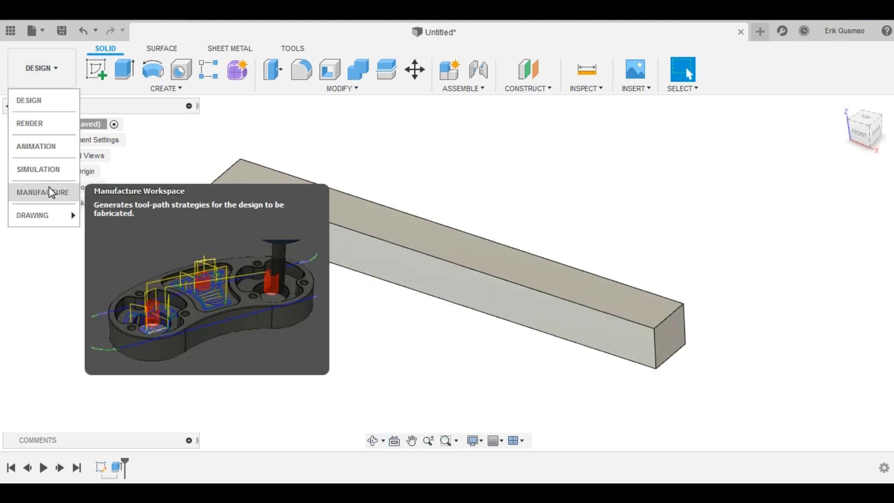
left_click(49, 191)
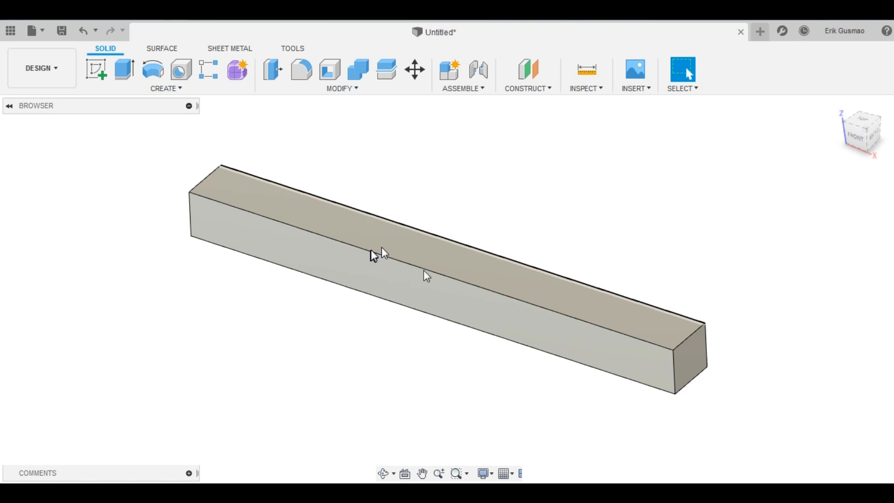
scroll(326, 249, "down", 2)
scroll(432, 278, "up", 2)
mouse_move(336, 281)
middle_mouse_down("shift")
mouse_move(336, 269)
mouse_move(334, 278)
middle_mouse_up("shift")
scroll(292, 282, "down", 2)
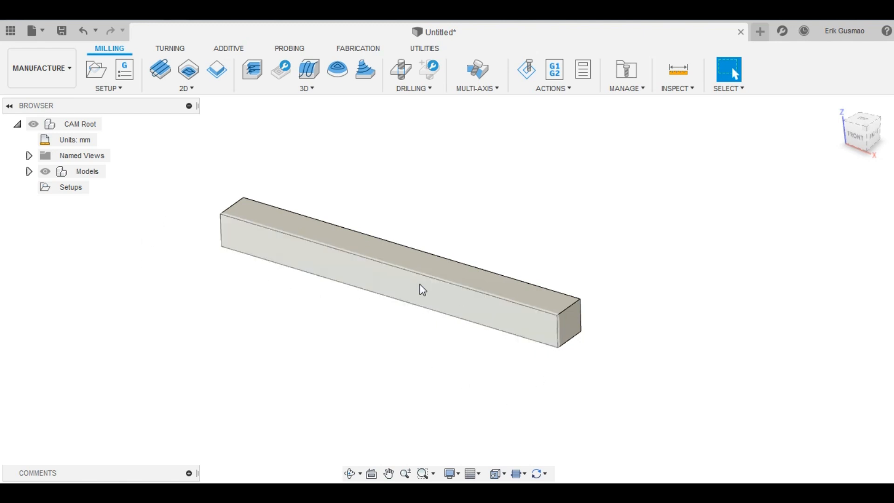
Start a new milling setup for the bar and inspect its stock box and coordinate origin.
middle_click_drag(448, 320, 469, 326, "shift")
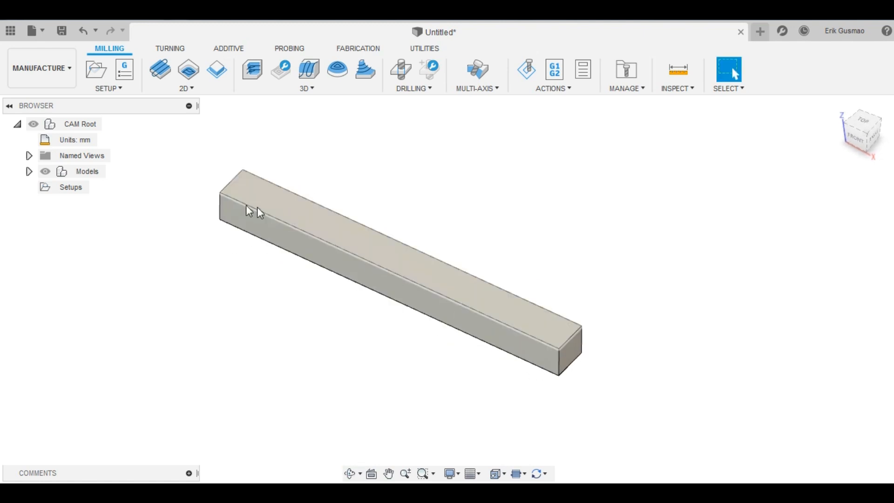
middle_click_drag(405, 254, 438, 269, "shift")
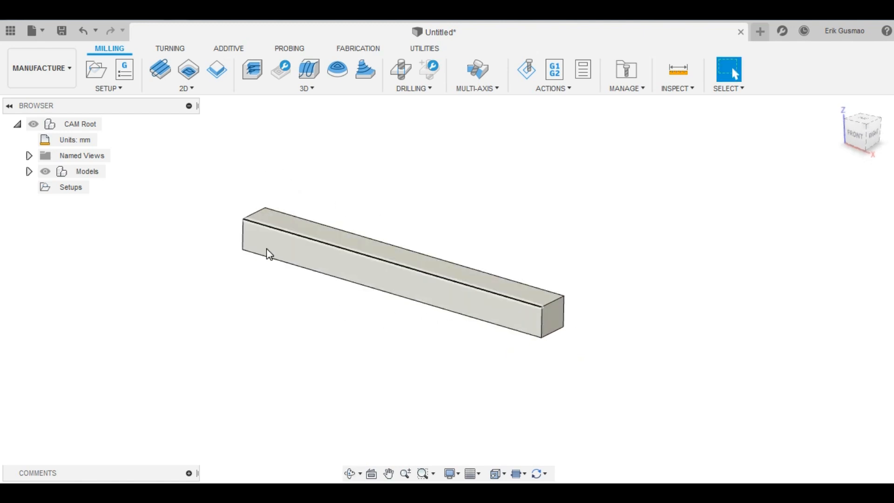
middle_click_drag(331, 293, 355, 307)
middle_click_drag(437, 328, 587, 331, "shift")
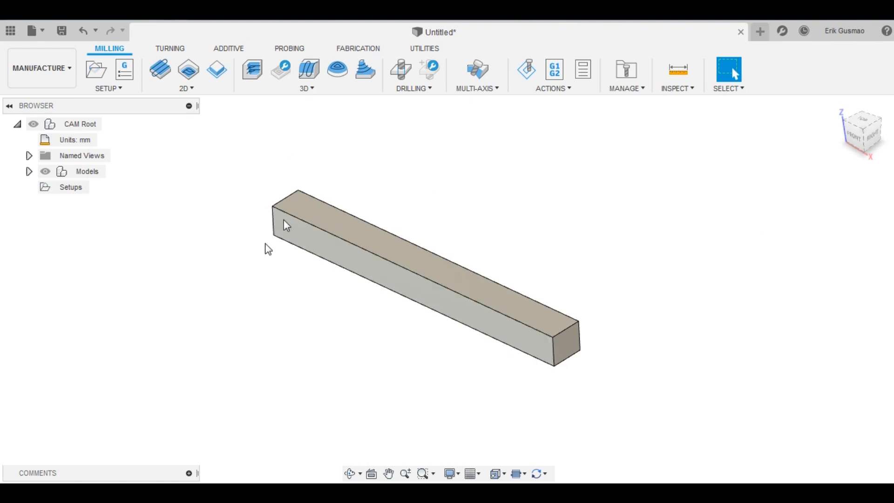
middle_click_drag(398, 227, 401, 254, "shift")
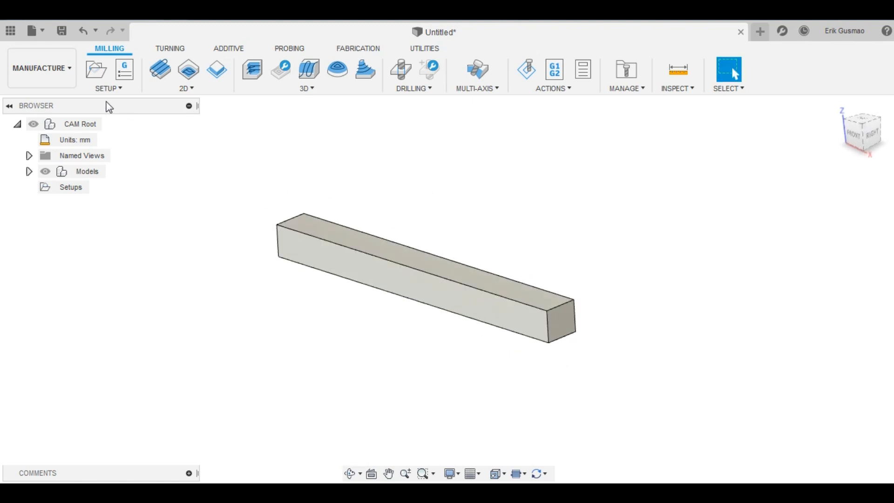
left_click(96, 74)
middle_click_drag(371, 339, 377, 314, "shift")
scroll(387, 318, "down", 2)
scroll(539, 312, "up", 3)
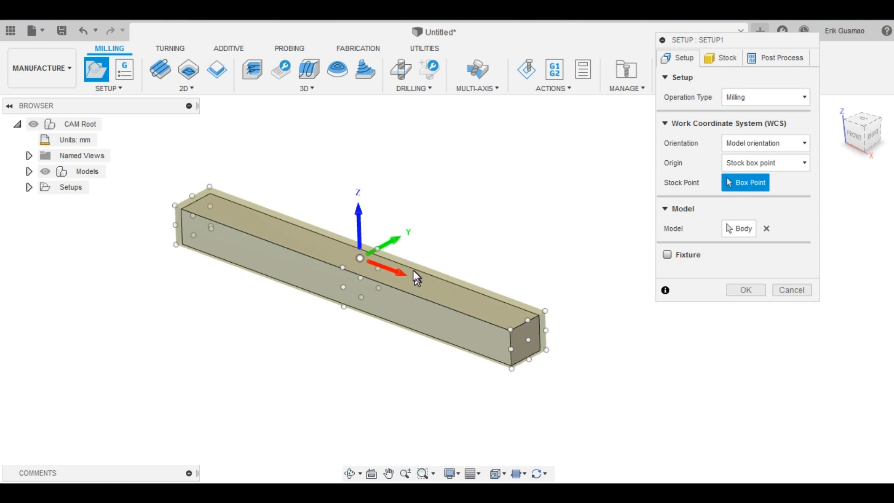
scroll(382, 274, "up", 1)
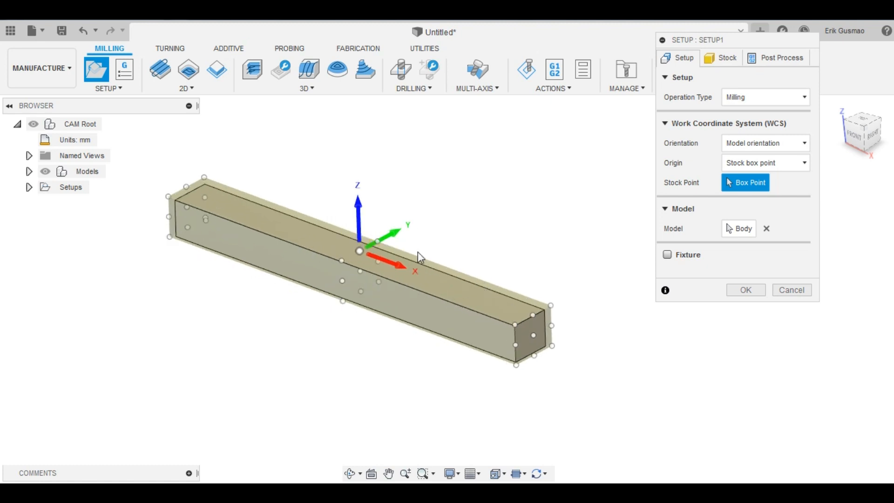
middle_click_drag(356, 292, 363, 260, "shift")
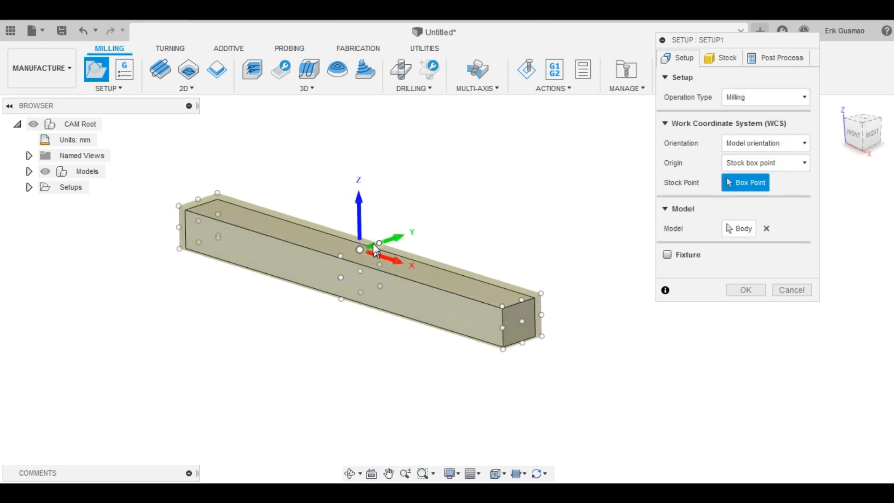
mouse_move(369, 269)
middle_mouse_down("shift")
mouse_move(359, 259)
mouse_move(371, 269)
middle_mouse_up("shift")
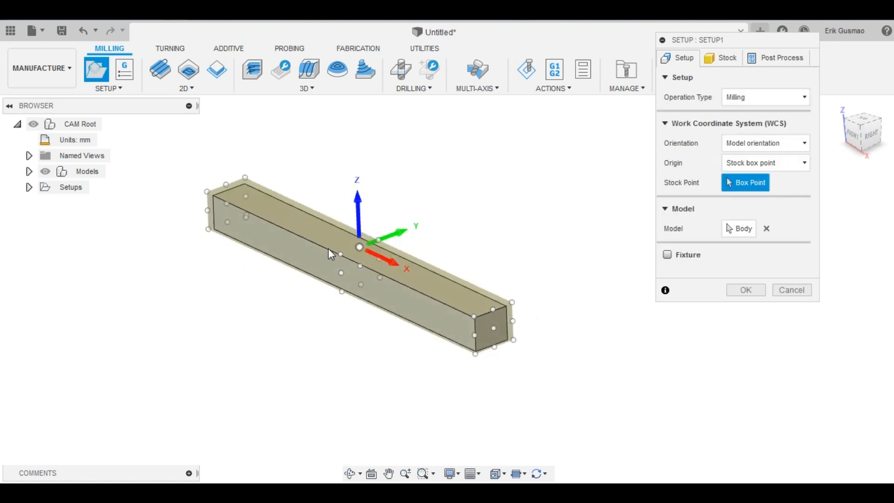
Set the setup's orientation to Select Z axis/plane & X axis and pick the short upper edge at the bar's end as Z axis.
left_click(764, 144)
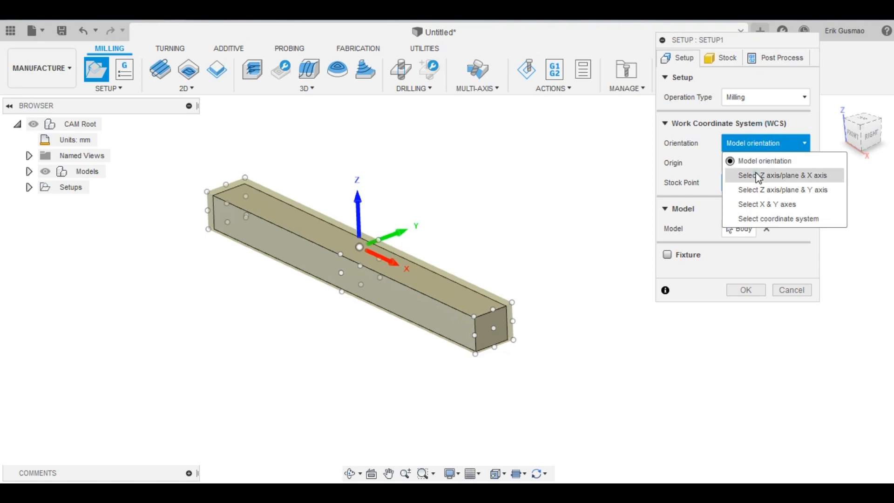
left_click(755, 174)
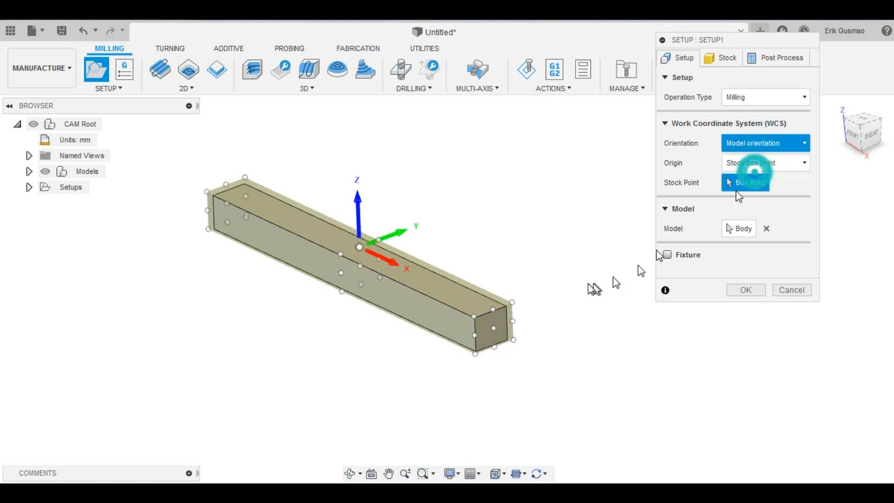
left_click(493, 311)
middle_click_drag(328, 325, 421, 321, "shift")
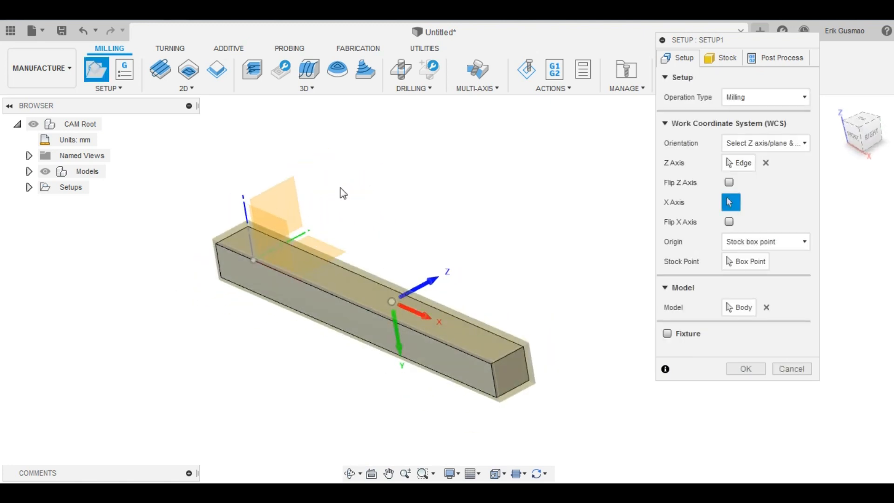
middle_click_drag(369, 295, 535, 288, "shift")
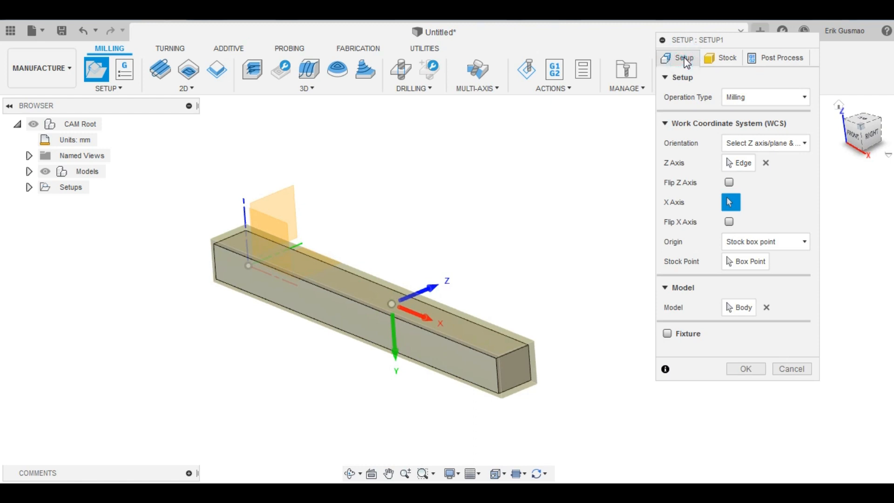
Review the operation type and orientation options, keeping Milling and Select Z axis/plane & X axis.
left_click(740, 98)
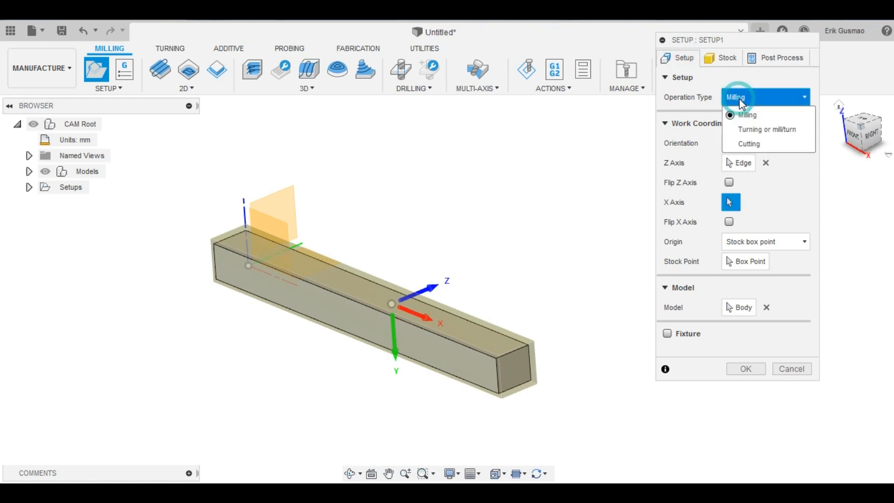
left_click(748, 115)
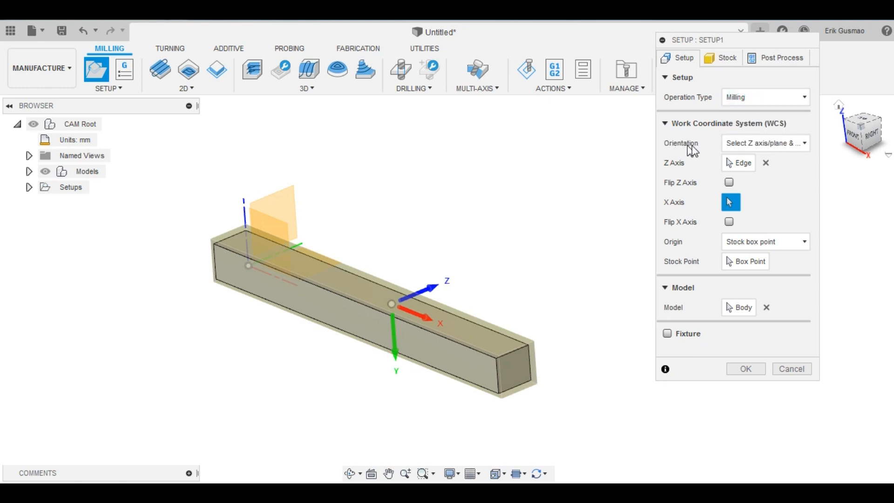
left_click(751, 144)
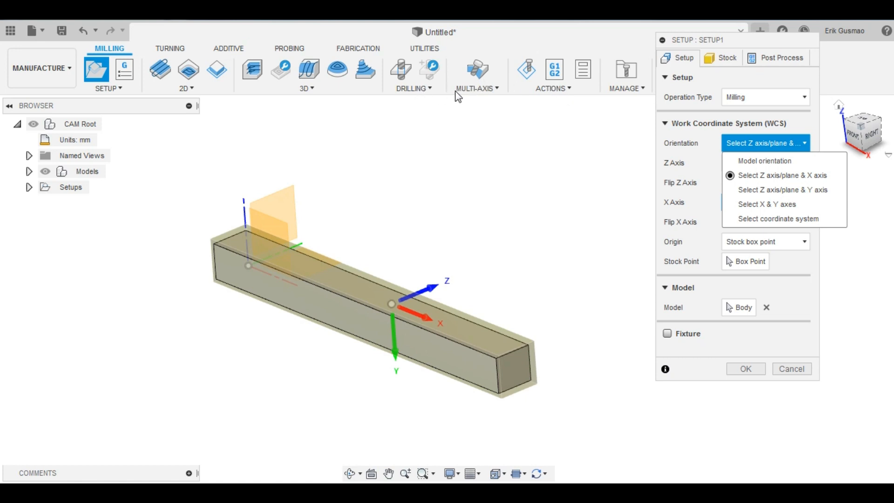
left_click(761, 177)
left_click(792, 143)
left_click(765, 176)
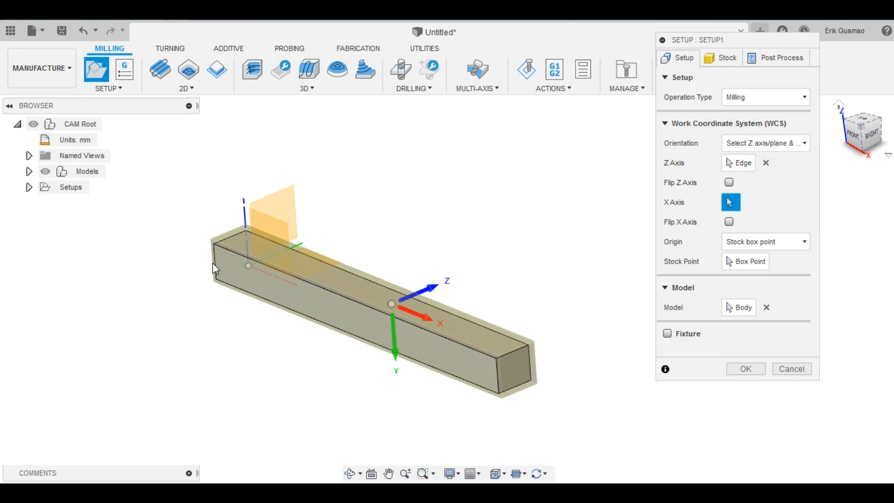
Clear the setup's Z axis reference and pick the vertical edge at the bar's near end as the new Z axis.
scroll(508, 375, "up", 5)
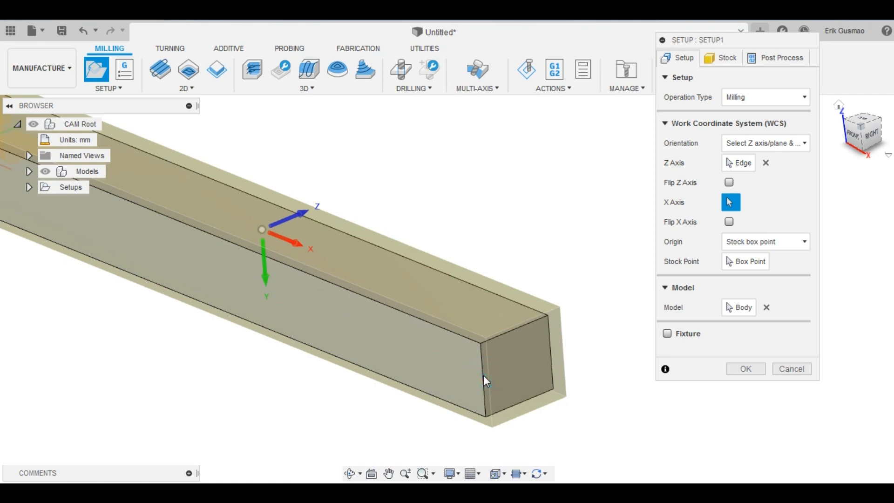
left_click(766, 162)
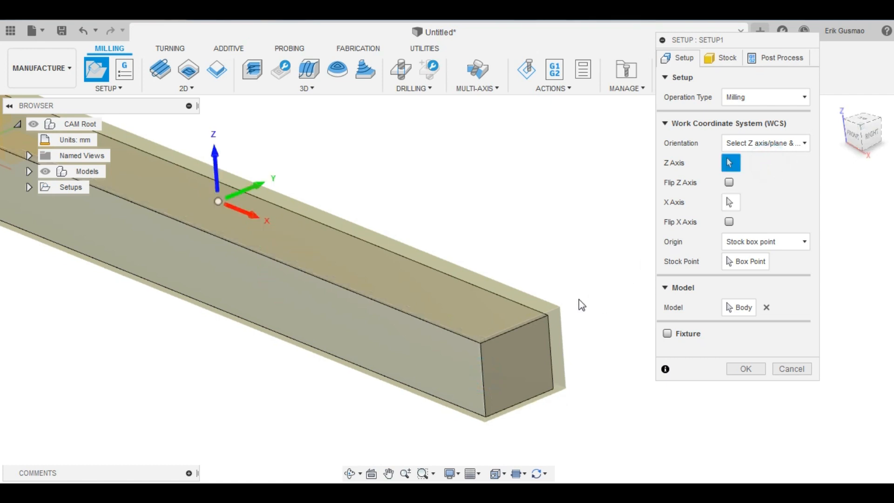
left_click(480, 365)
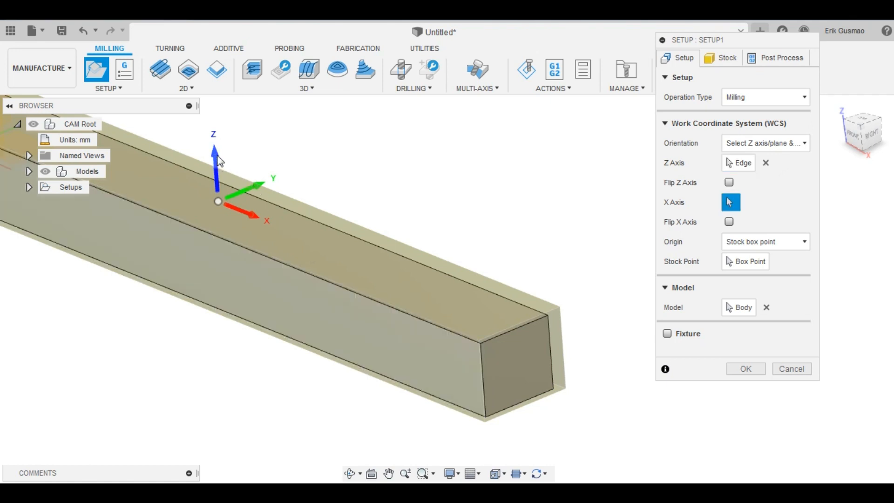
scroll(465, 280, "down", 3)
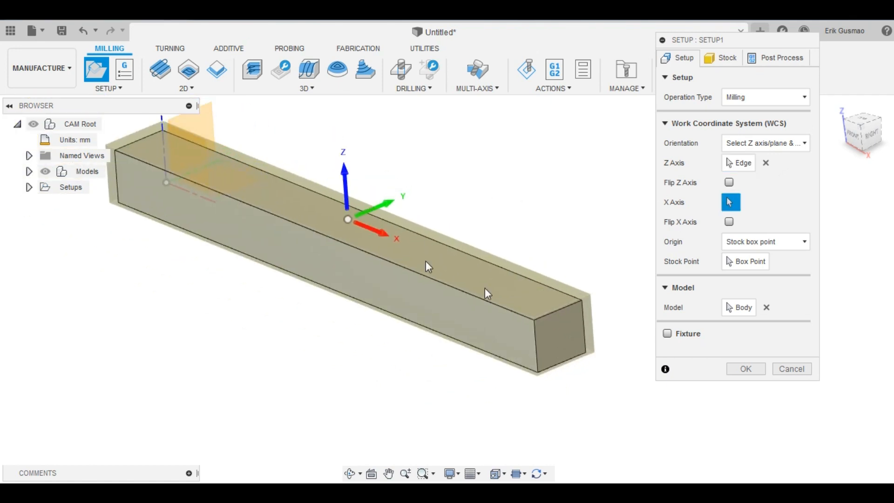
left_click(759, 143)
left_click(761, 175)
Try flipping the X axis and the Z axis of the work coordinate system, restoring each original direction.
left_click(730, 222)
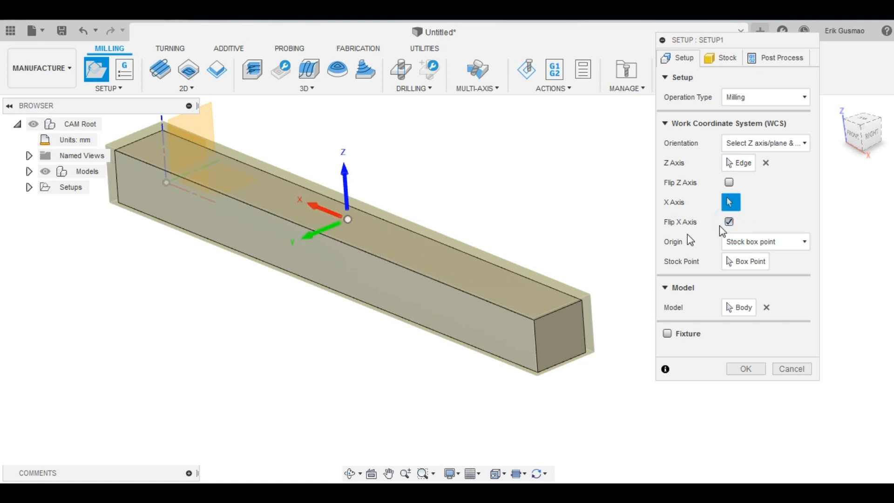
left_click(730, 222)
left_click(731, 223)
left_click(730, 223)
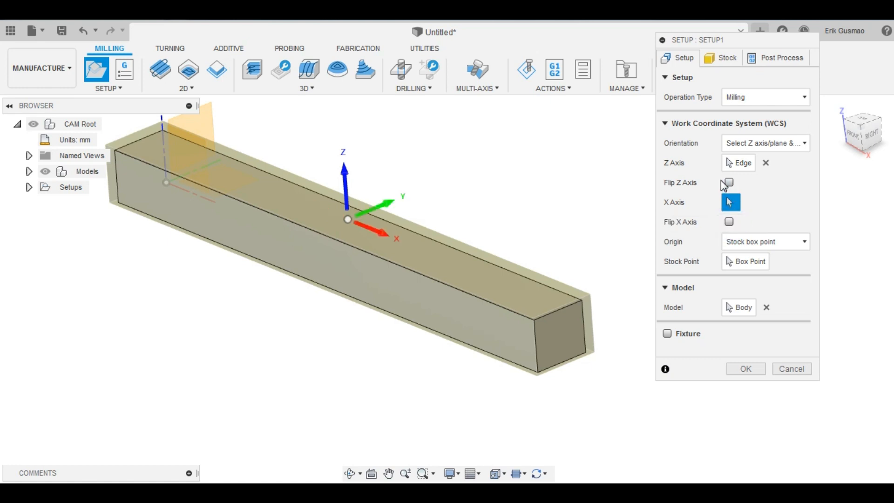
left_click(730, 183)
left_click(731, 183)
left_click(730, 183)
left_click(729, 183)
left_click(731, 202)
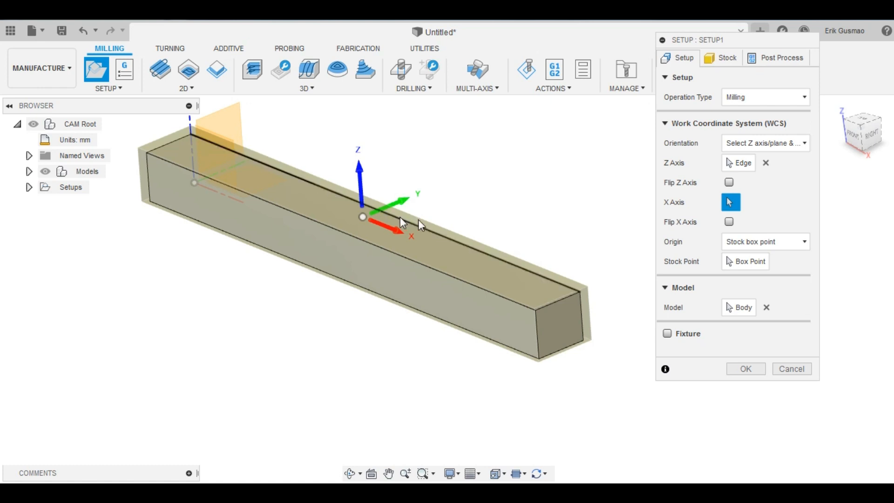
Clear the setup's model selection and pick the bar body again as the model.
left_click(767, 307)
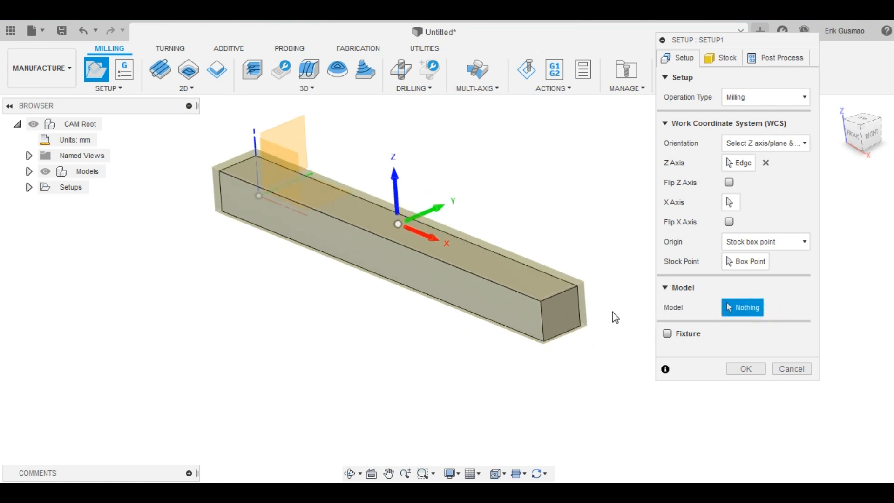
scroll(552, 342, "up", 5)
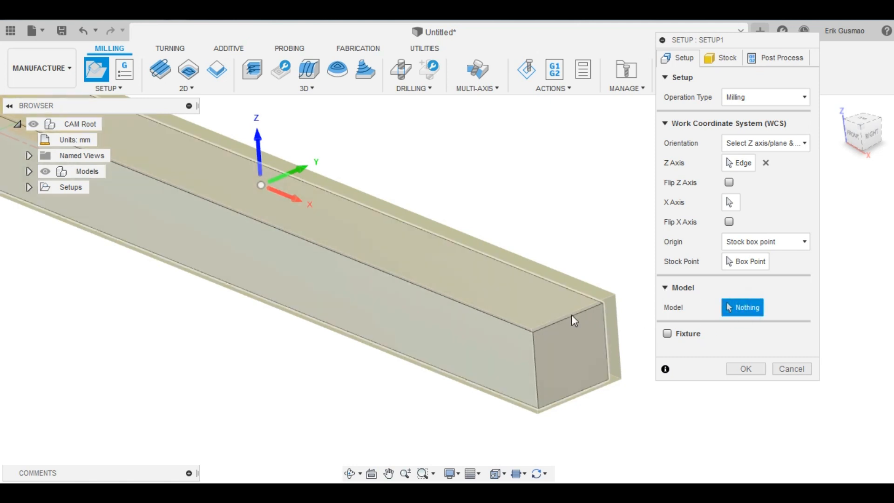
scroll(551, 301, "down", 2)
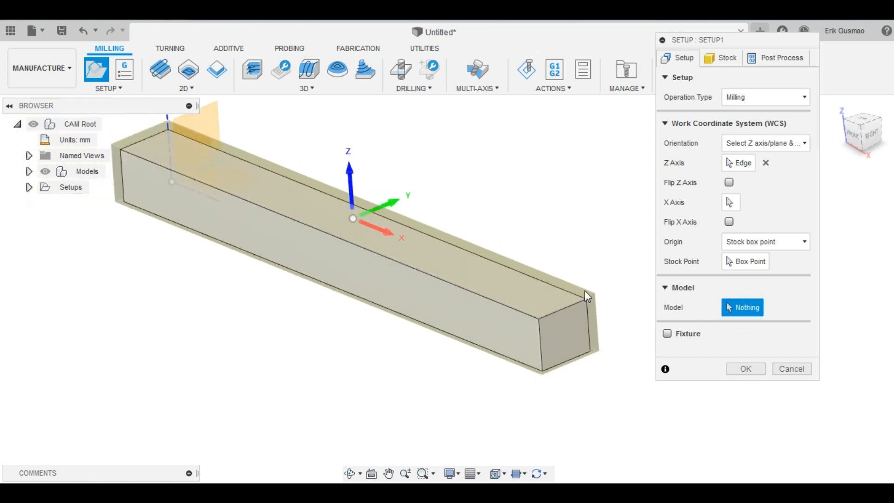
left_click(554, 298)
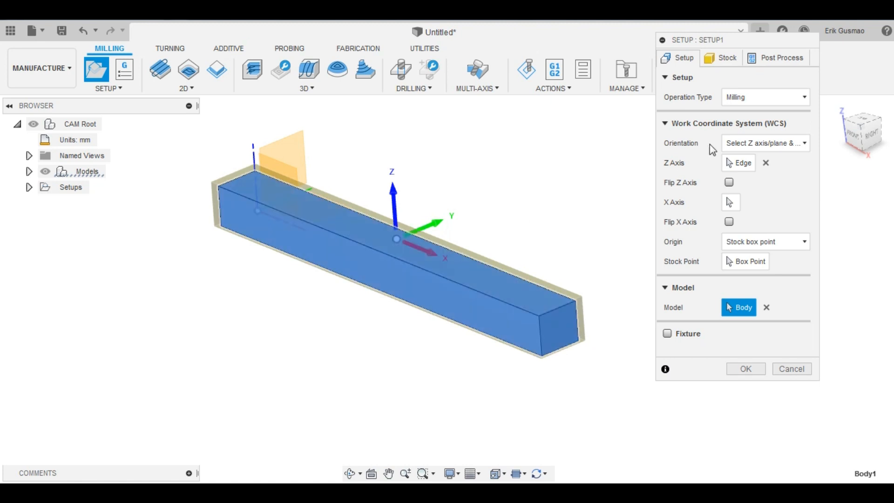
Review the setup's stock mode and stock offset mode options, keeping Relative size box with stock added to the sides.
left_click(729, 61)
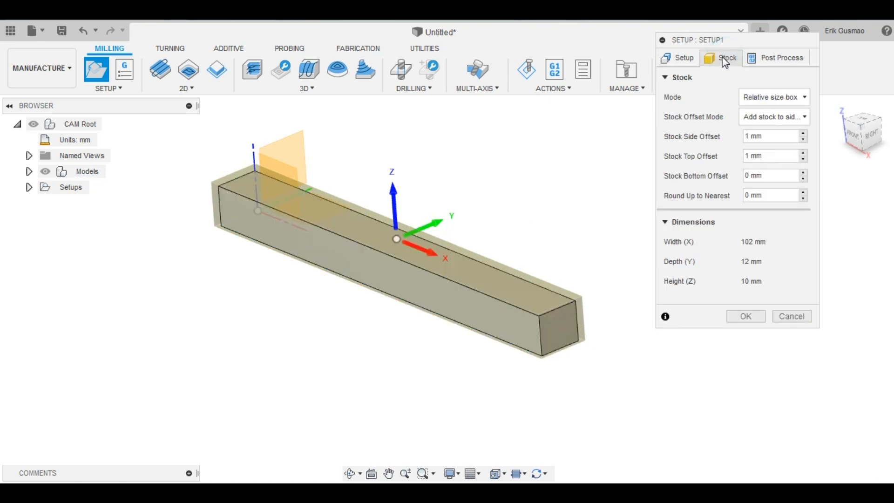
left_click(768, 99)
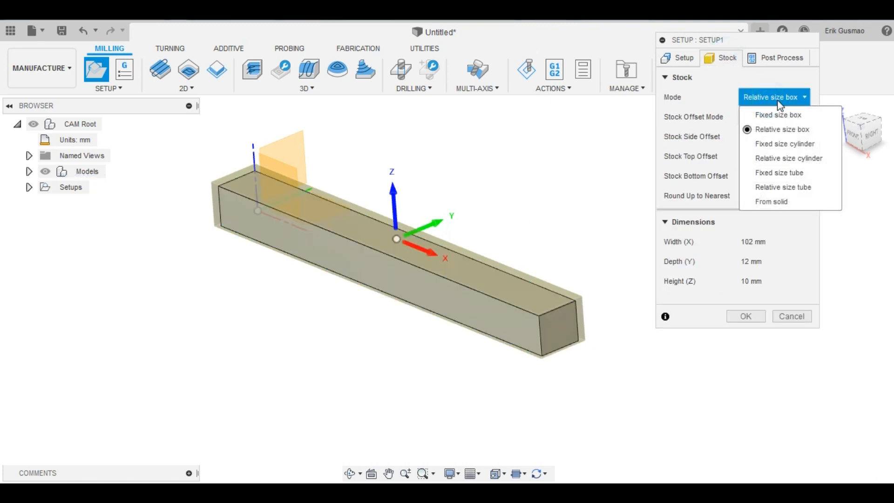
left_click(779, 135)
left_click(776, 96)
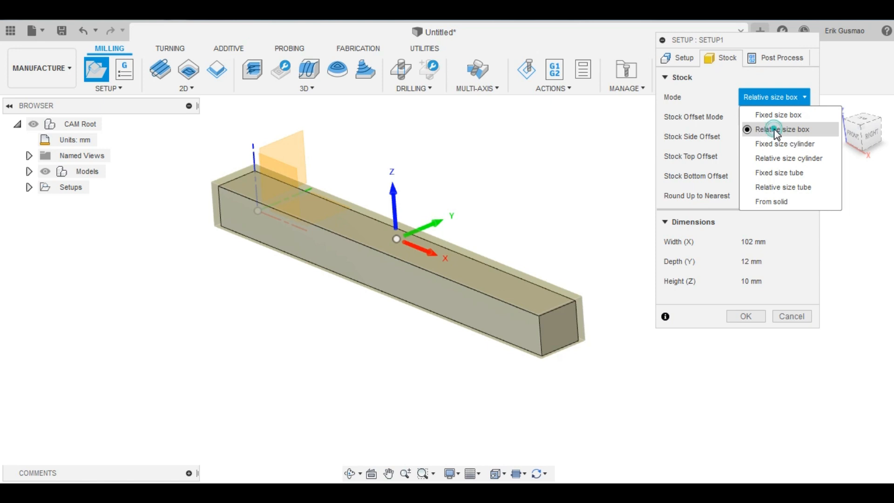
left_click(777, 133)
left_click(774, 117)
left_click(766, 119)
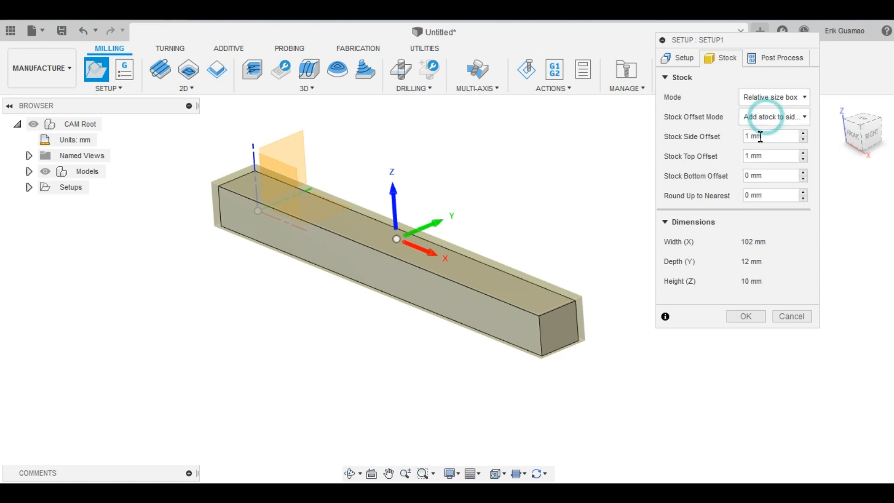
Set the stock side offset to 3 mm and the stock top offset to 0 mm, and confirm the setup.
left_click(760, 136)
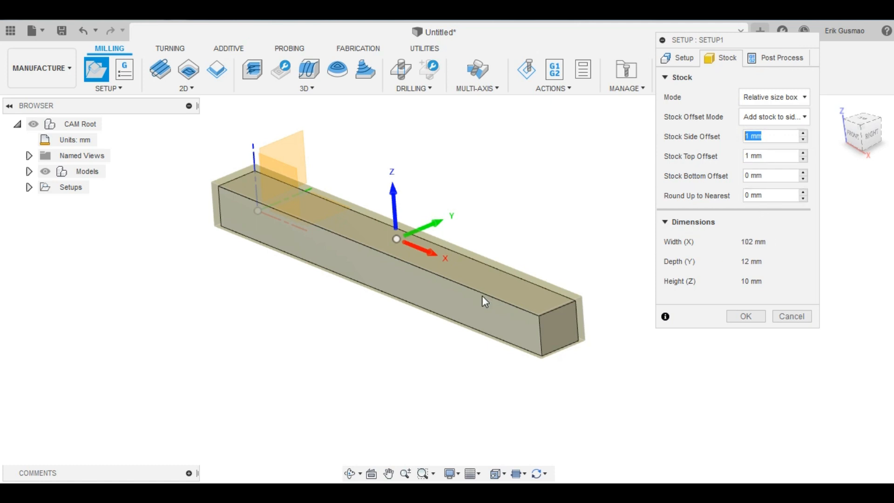
scroll(550, 285, "up", 3)
scroll(509, 307, "down", 3)
scroll(537, 312, "up", 2)
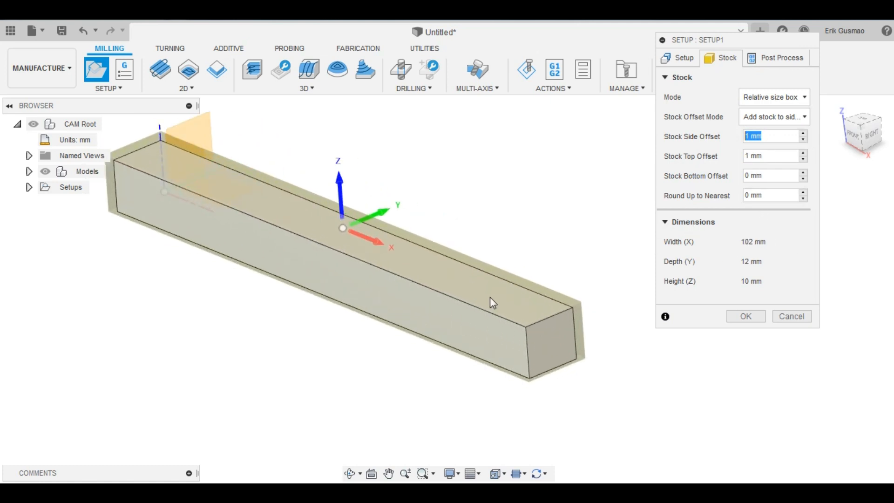
scroll(492, 301, "down", 1)
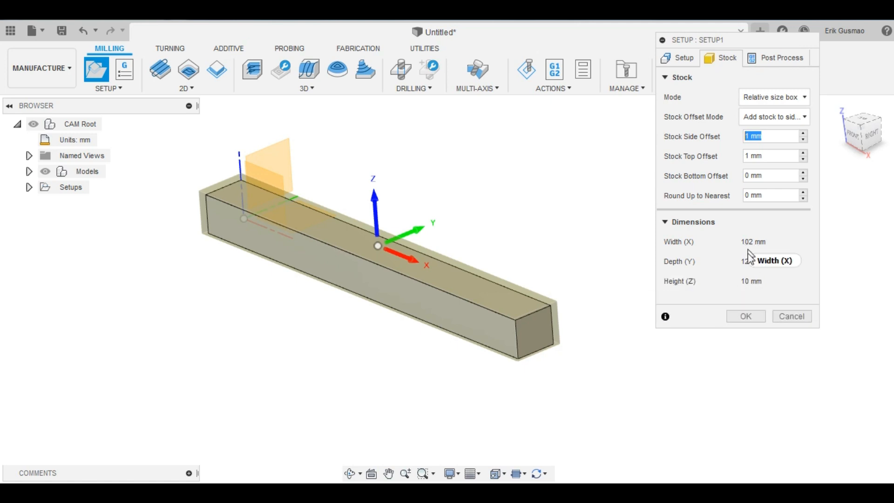
type("3")
key("Tab")
type("0")
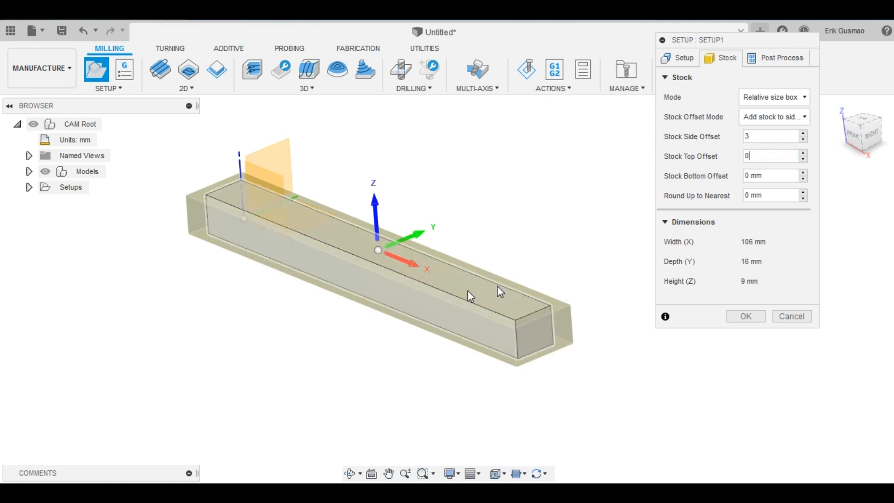
scroll(535, 272, "up", 1)
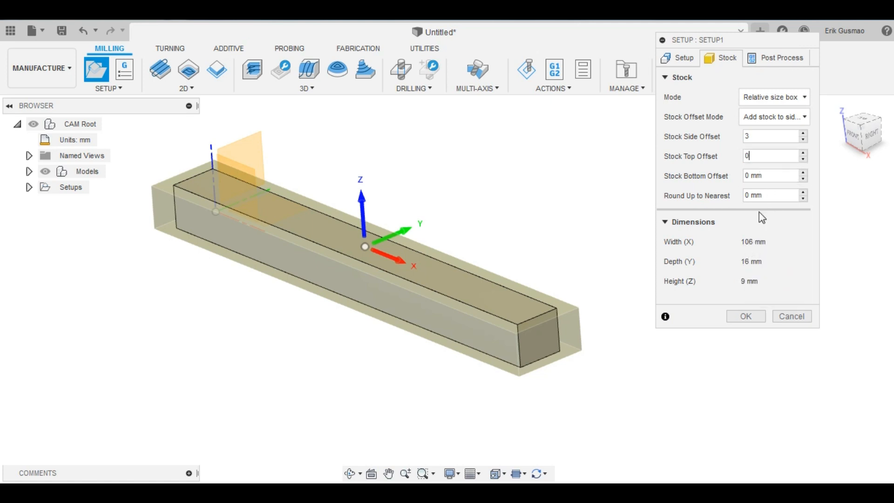
scroll(368, 302, "down", 2)
scroll(389, 253, "up", 2)
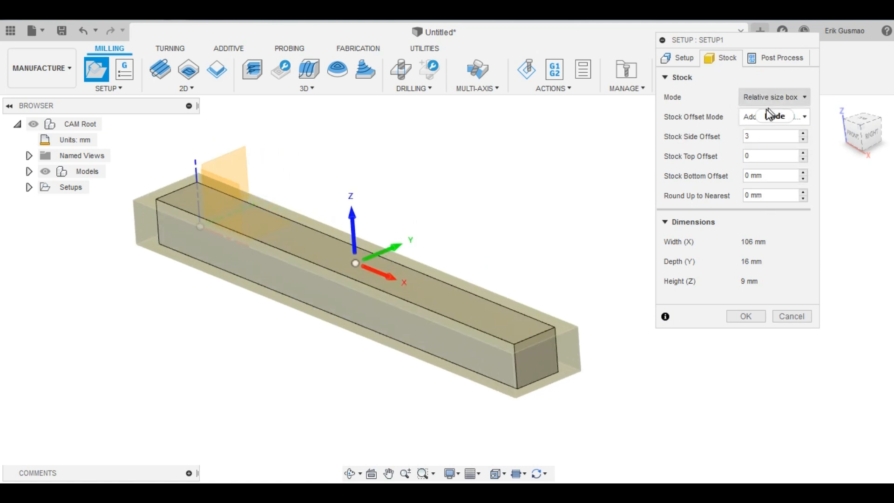
left_click(786, 156)
mouse_move(755, 101)
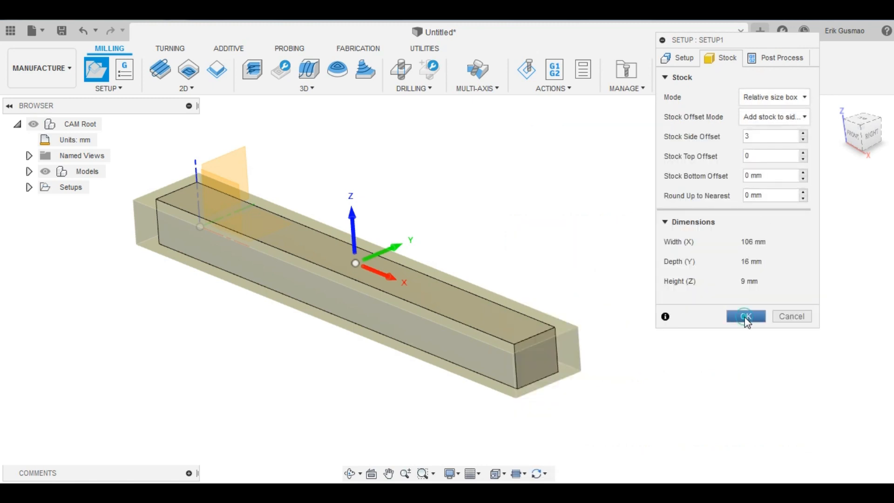
left_click(746, 317)
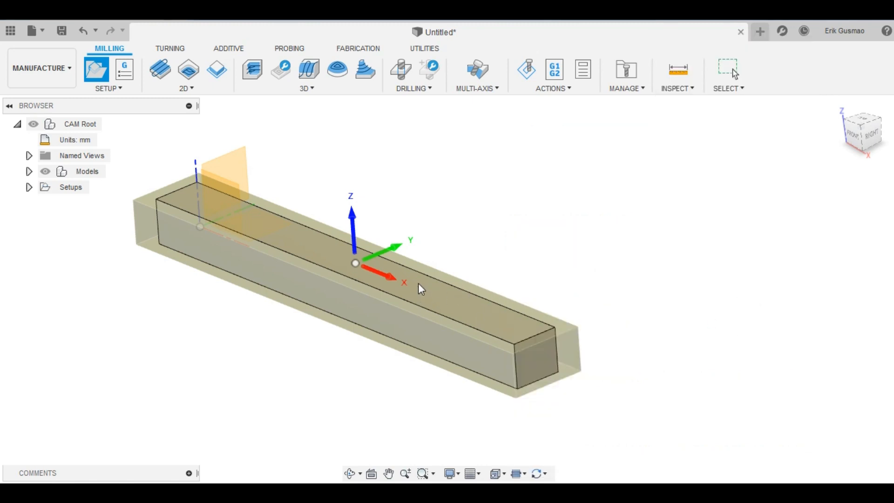
Examine the finished setup's stock margins around the bar and the position of its coordinate origin.
middle_click_drag(408, 289, 227, 264, "shift")
scroll(228, 263, "up", 3)
middle_click_drag(300, 306, 223, 309, "shift")
scroll(223, 308, "up", 2)
scroll(276, 309, "down", 2)
scroll(347, 317, "up", 3)
scroll(780, 412, "up", 2)
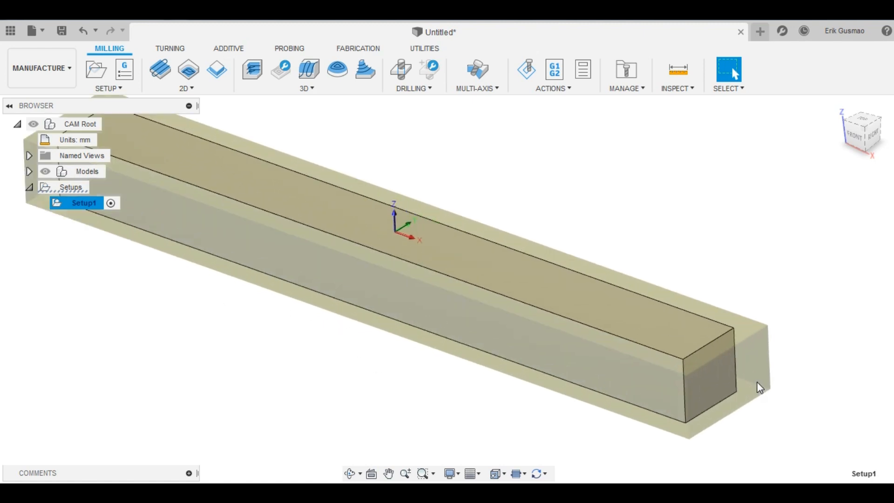
scroll(759, 385, "down", 3)
scroll(565, 349, "up", 3)
scroll(666, 343, "down", 3)
scroll(730, 374, "up", 2)
scroll(565, 307, "down", 2)
scroll(415, 279, "up", 2)
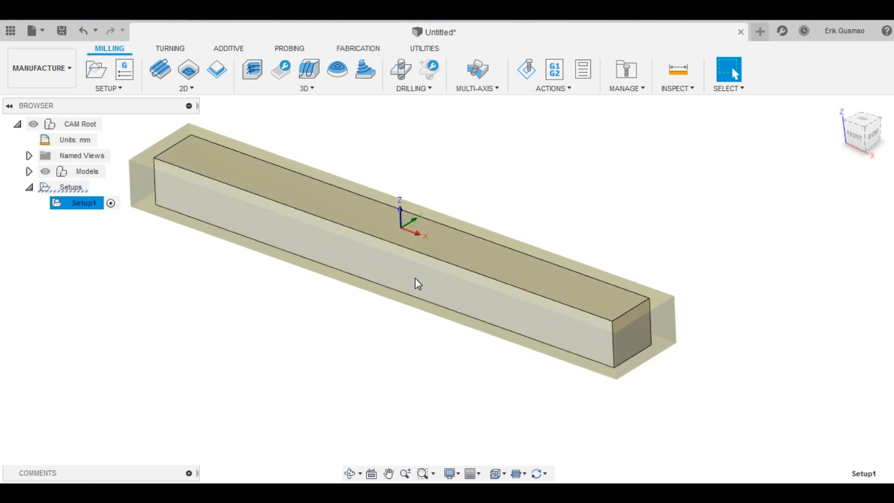
scroll(284, 219, "down", 3)
scroll(272, 194, "up", 2)
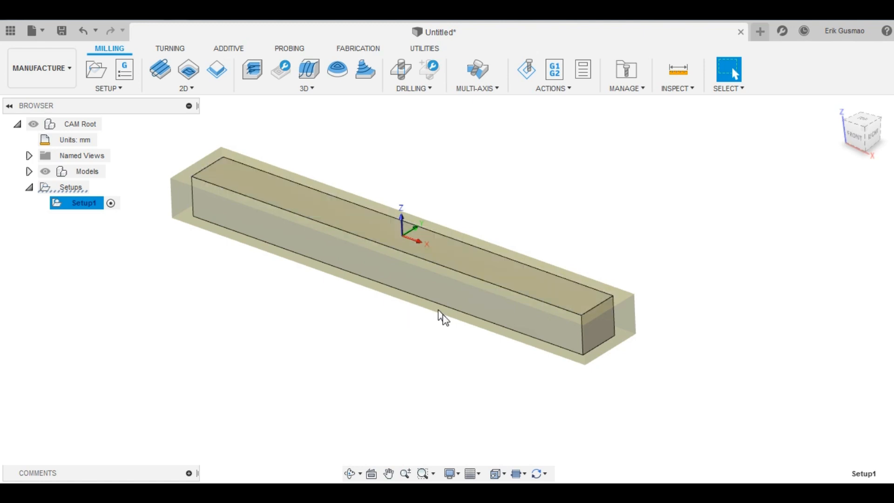
scroll(444, 315, "down", 2)
scroll(280, 251, "up", 2)
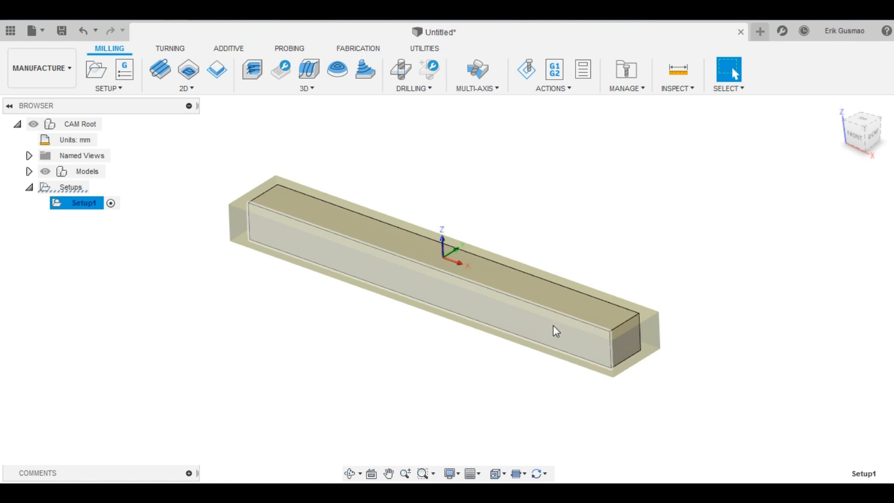
middle_click_drag(537, 331, 453, 324, "shift")
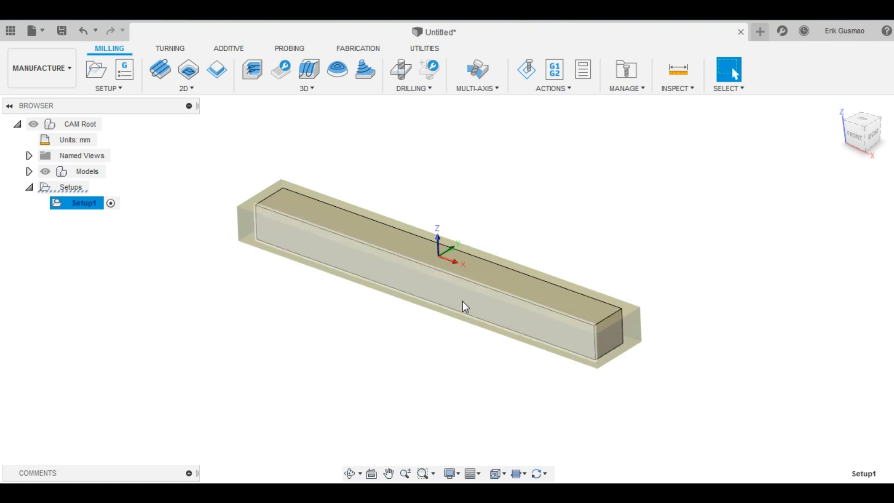
scroll(368, 283, "up", 1)
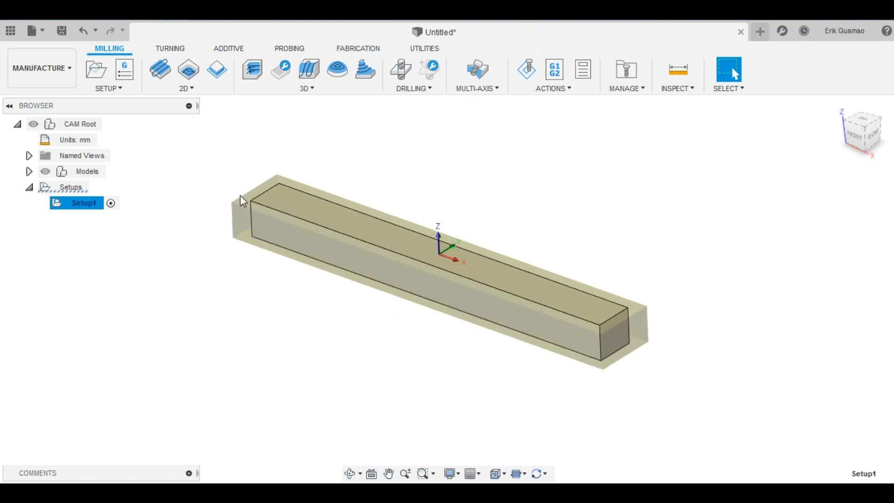
Start a 2D Adaptive Clearing operation in the milling setup and open its tool selection.
left_click(196, 90)
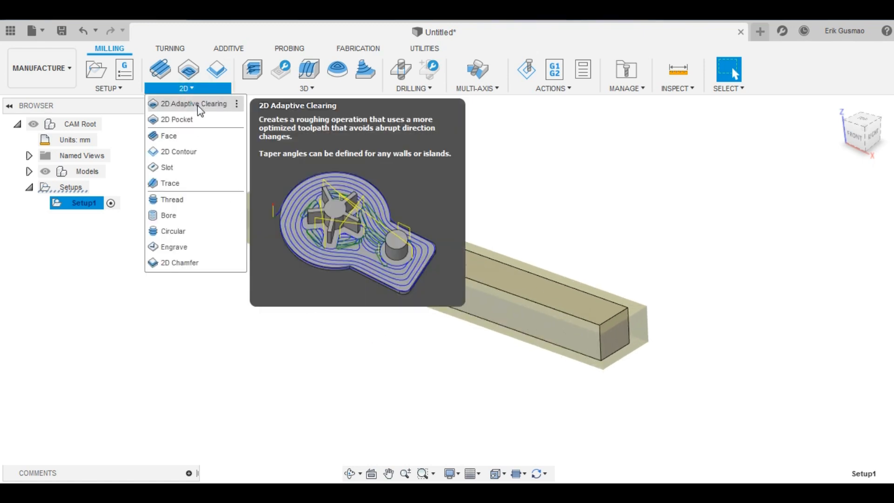
left_click(197, 105)
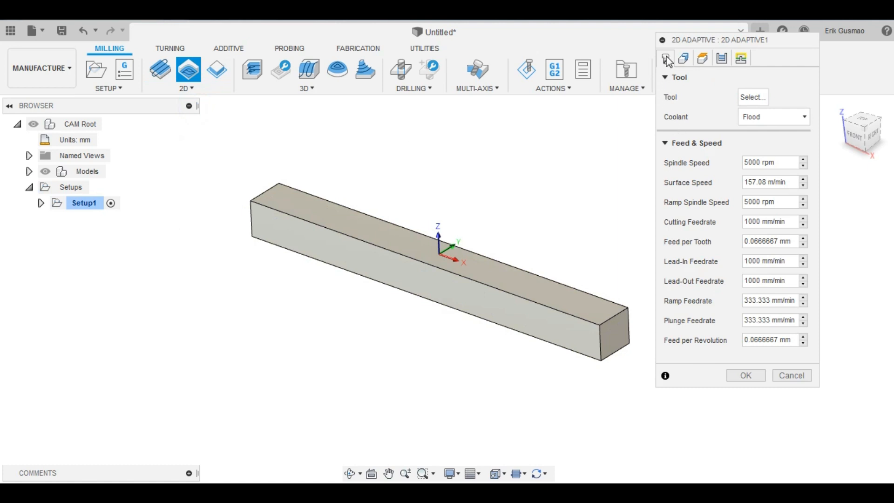
left_click(759, 96)
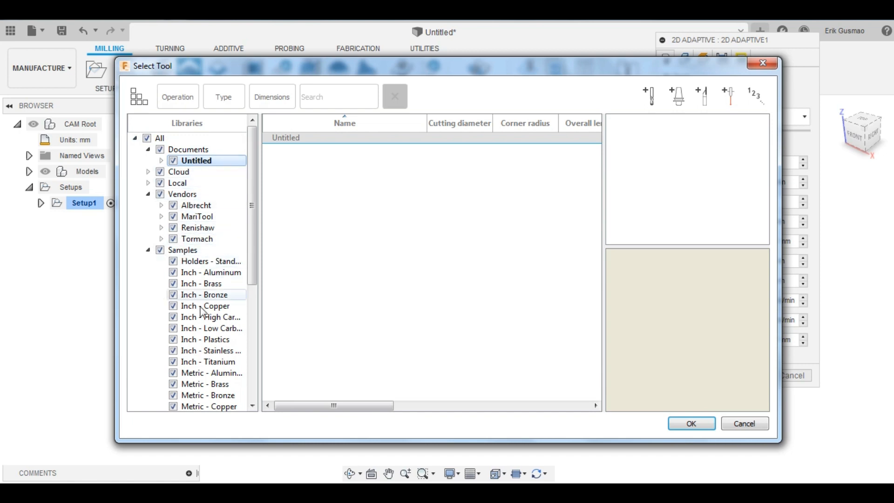
Filter the tool library by type to list only flat milling tools.
scroll(201, 320, "down", 2)
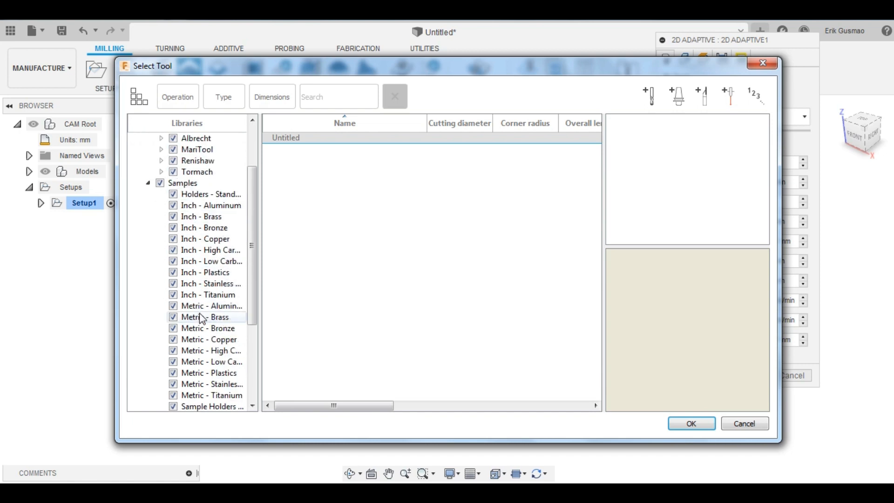
left_click(222, 102)
left_click(229, 101)
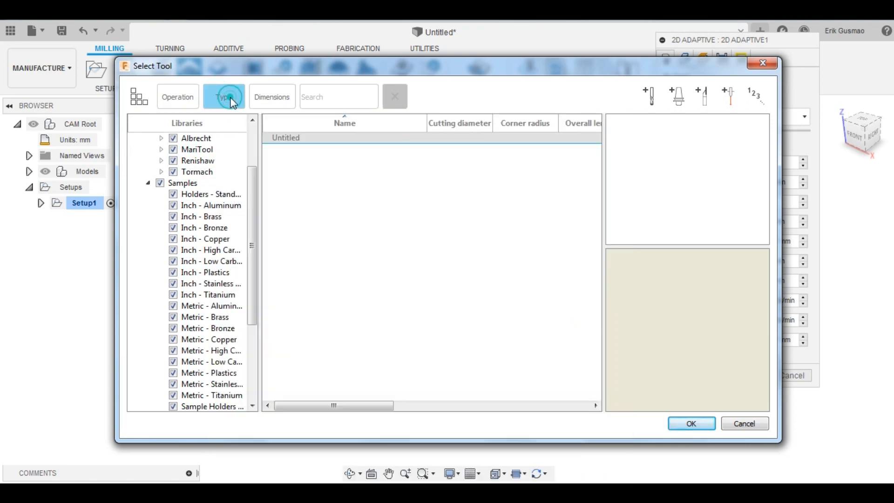
left_click(233, 103)
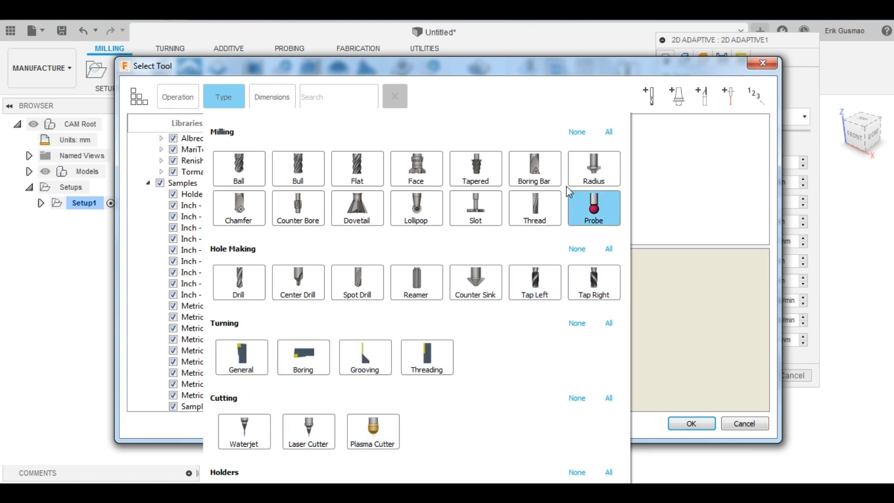
left_click(357, 169)
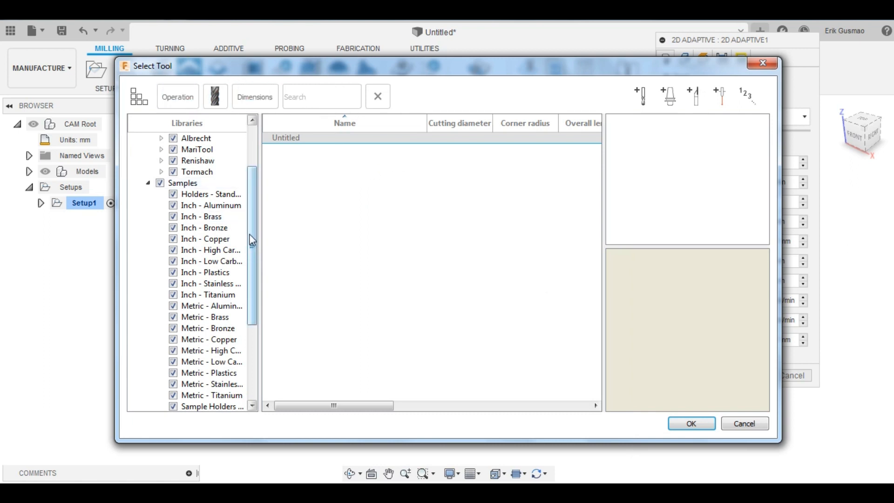
Choose the Ø6 mm flat endmill from the Metric - Aluminum sample library as the operation's tool.
scroll(253, 236, "down", 1)
scroll(253, 224, "up", 3)
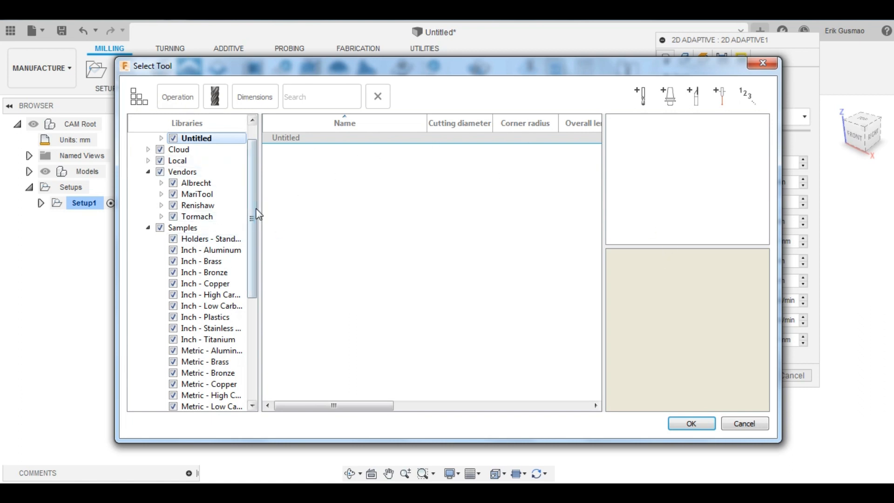
scroll(256, 207, "down", 1)
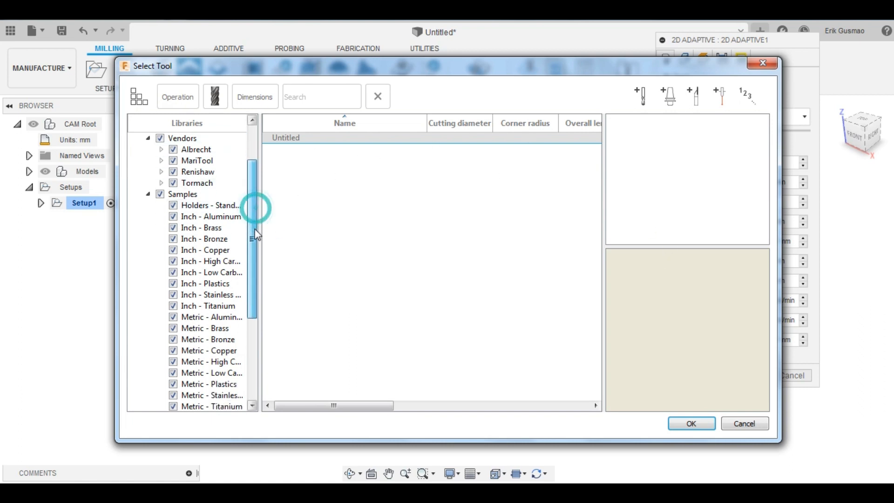
left_click(189, 320)
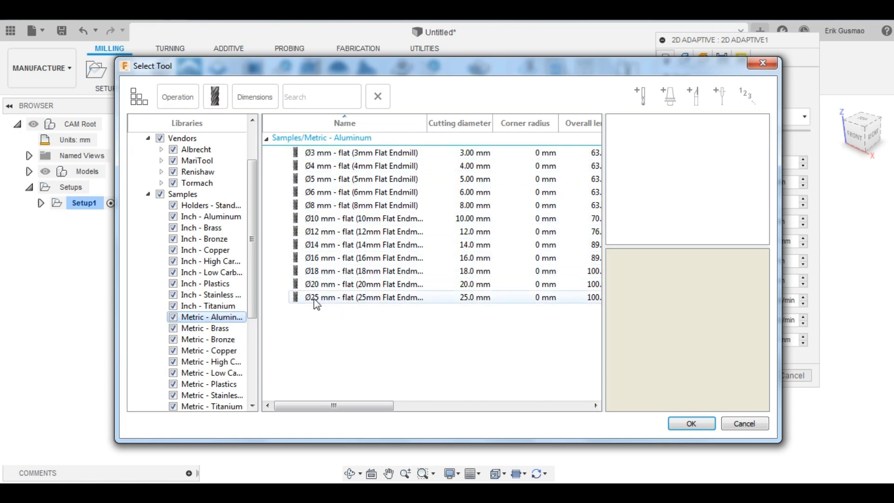
left_click(371, 197)
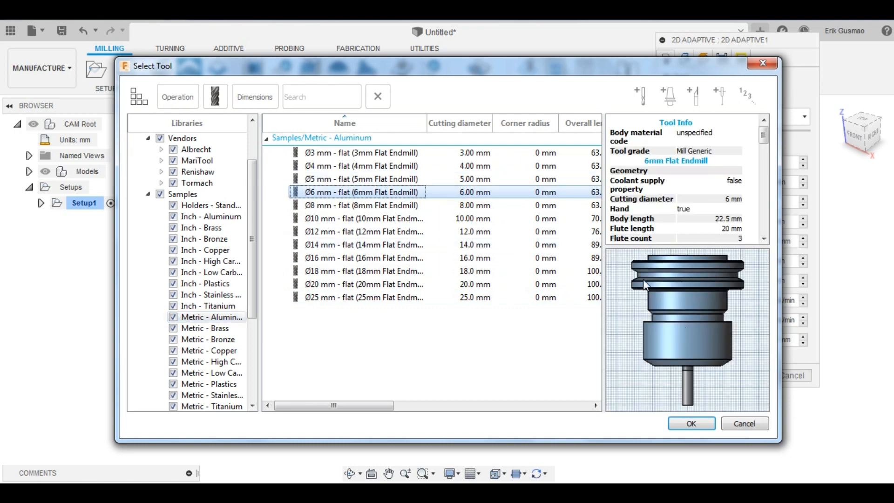
left_click(692, 425)
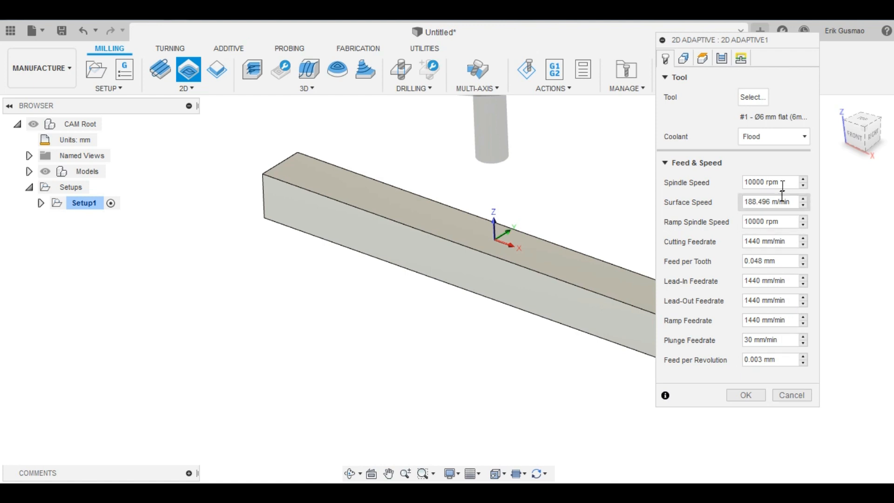
Review the endmill's spindle speed and feedrate settings and examine the tool preview above the bar.
scroll(417, 348, "down", 3)
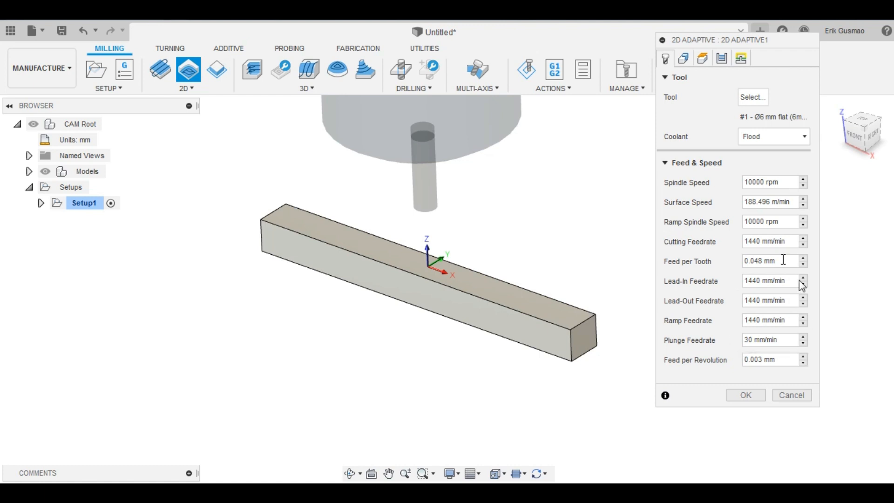
scroll(521, 297, "down", 3)
scroll(591, 323, "up", 4)
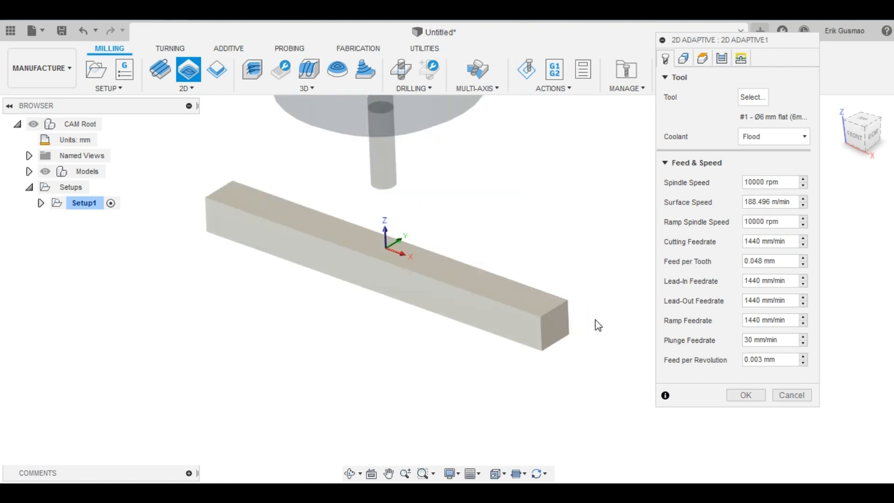
scroll(396, 282, "down", 3)
scroll(360, 283, "up", 4)
scroll(419, 255, "down", 2)
scroll(391, 275, "up", 3)
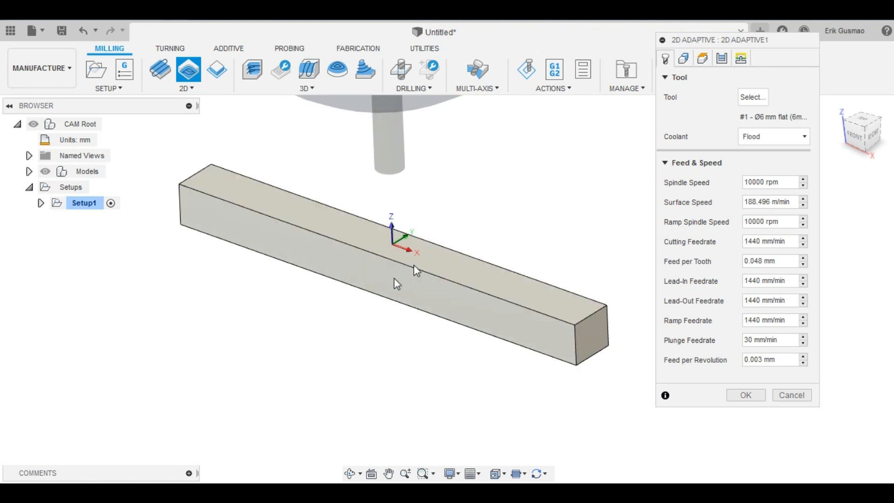
Select the closed outline of the bar's top face as the operation's pocket geometry.
left_click(685, 60)
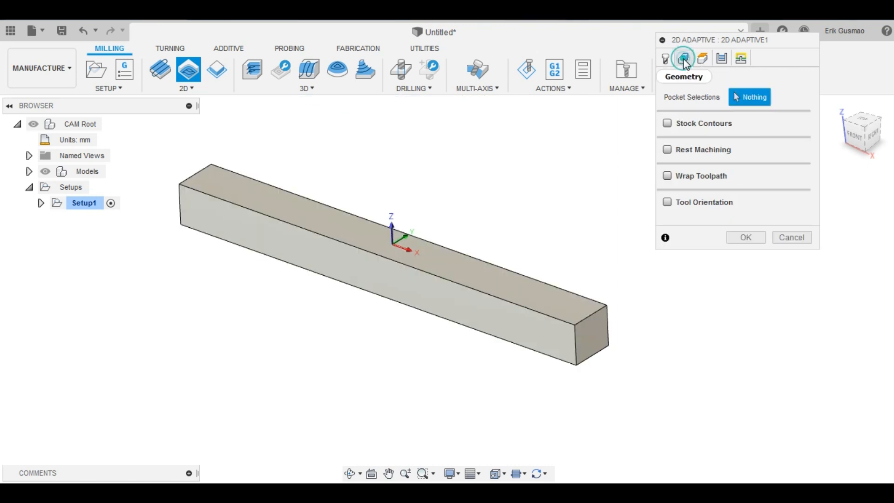
scroll(487, 304, "down", 2)
scroll(454, 326, "up", 2)
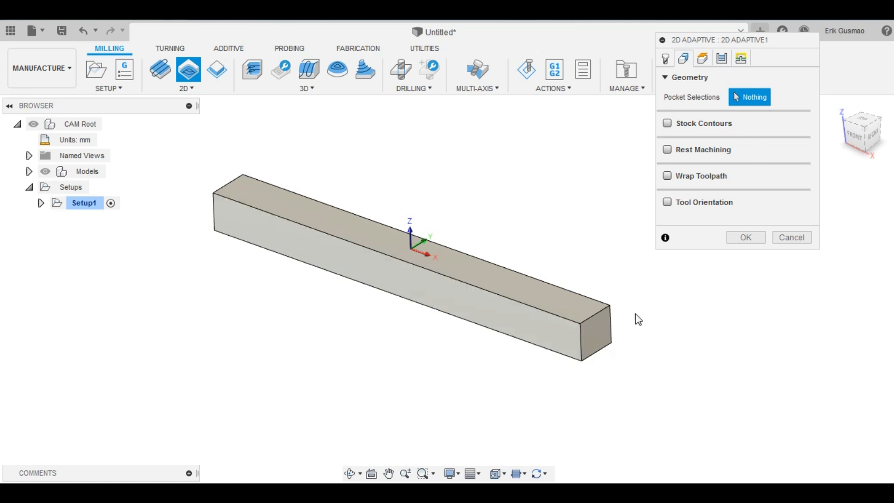
left_click(572, 325)
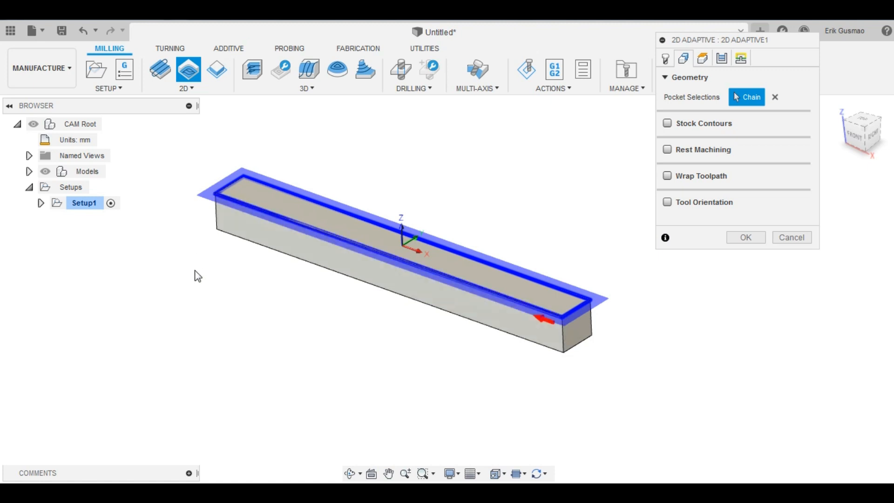
Change the pocket chain to an open contour along the long front top edge, accept it, and open the height settings.
left_click(539, 309)
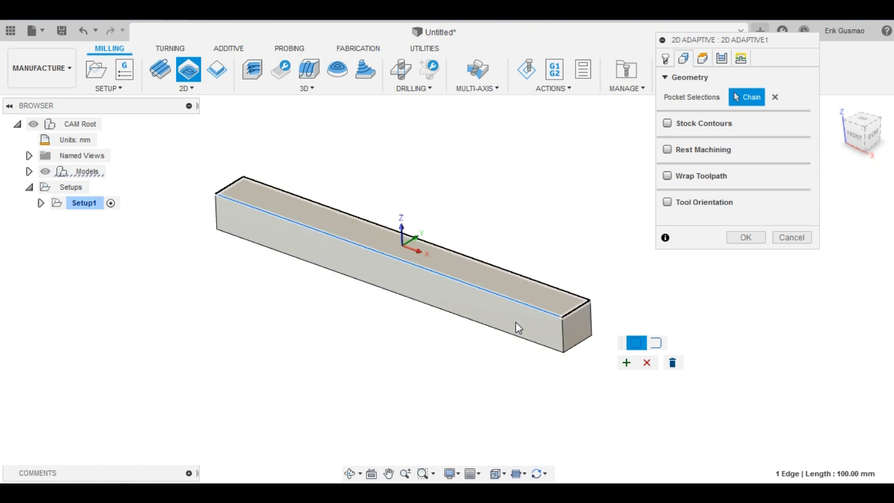
left_click(659, 345)
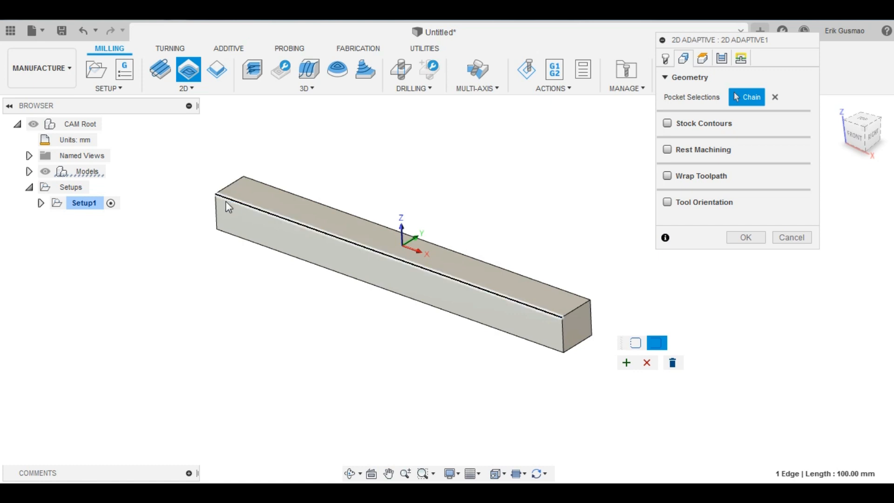
left_click(627, 363)
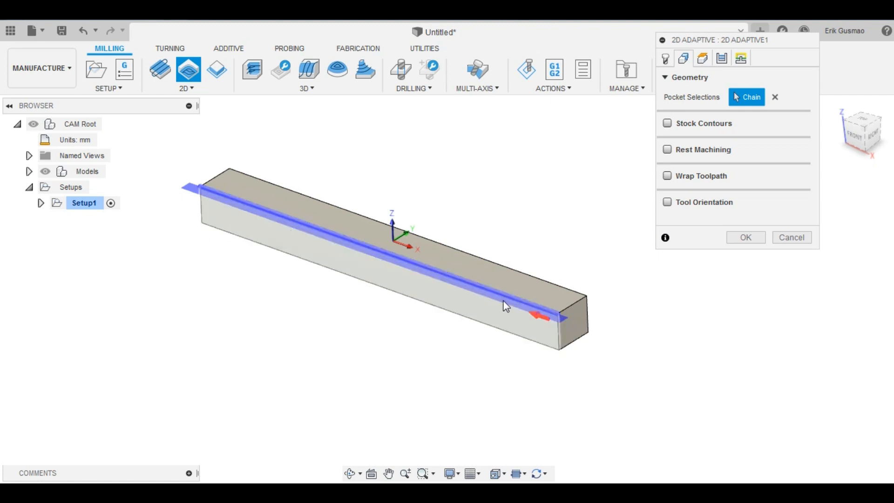
middle_click_drag(503, 368, 427, 274, "shift")
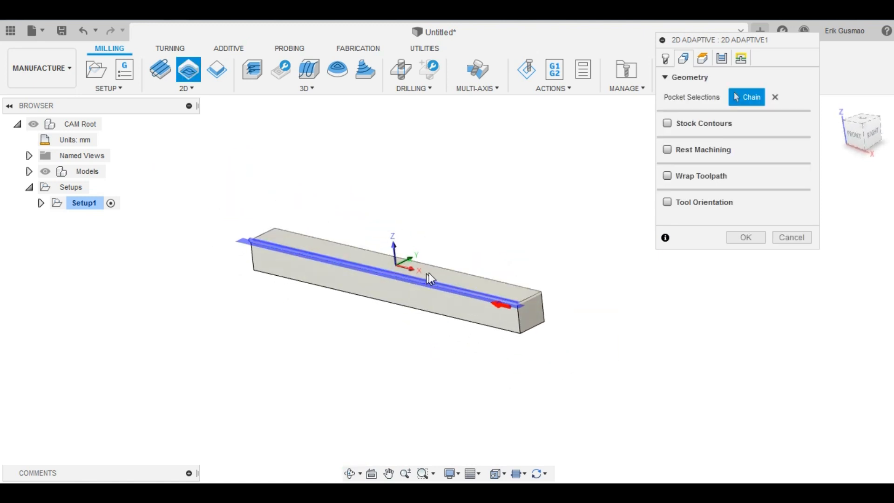
scroll(426, 273, "up", 2)
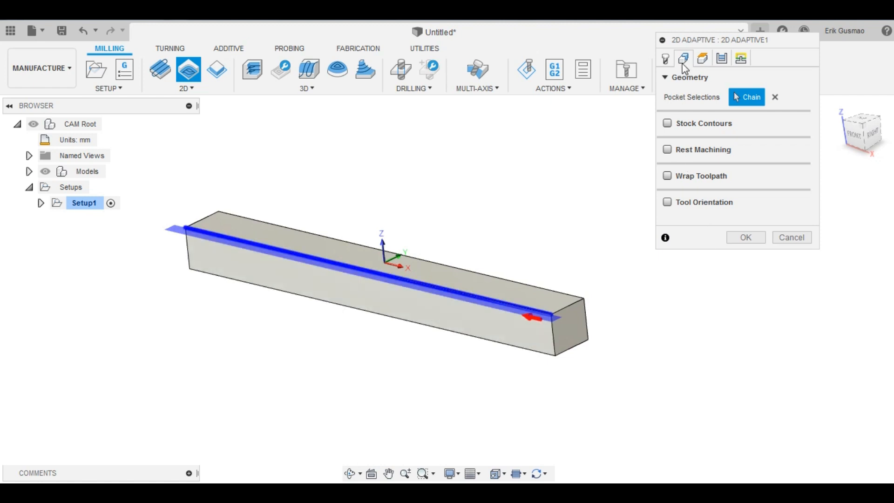
left_click(702, 60)
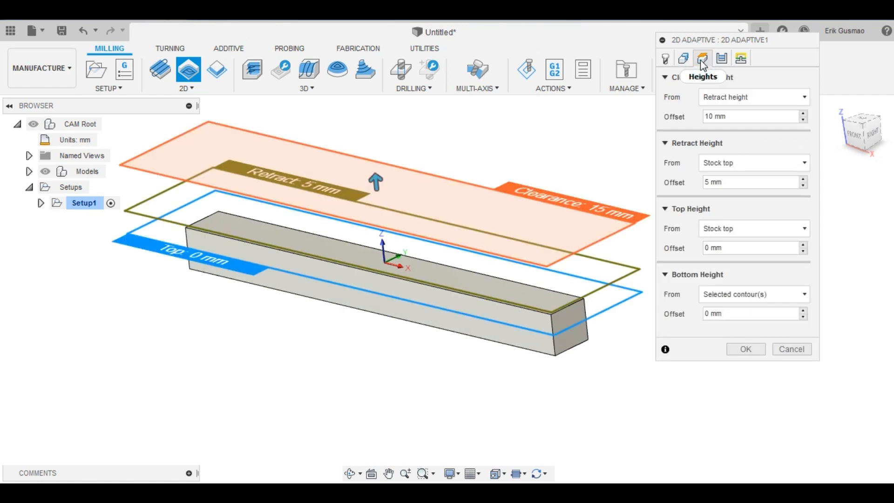
Raise the clearance plane to an offset of about 16.58 mm, keeping Retract height as its reference.
middle_click_drag(524, 266, 402, 221, "shift")
left_click_drag(386, 183, 393, 149)
middle_click_drag(413, 259, 480, 250, "shift")
scroll(527, 184, "up", 1)
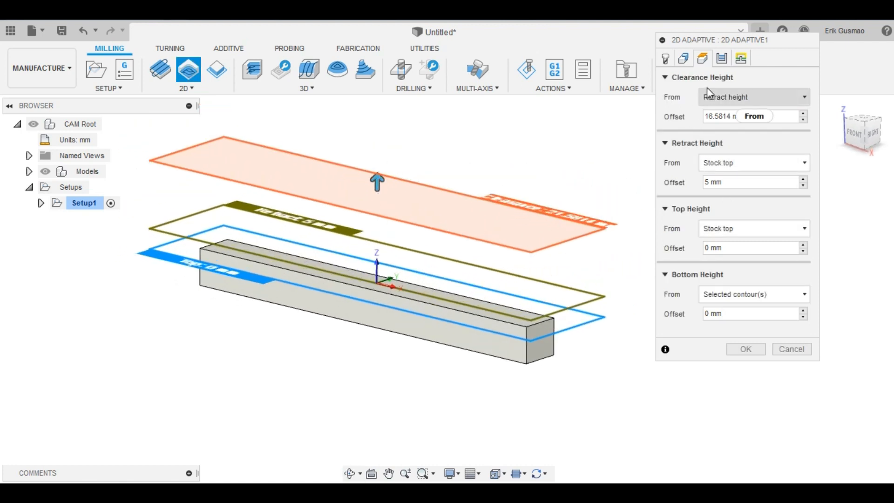
left_click(745, 96)
left_click(623, 136)
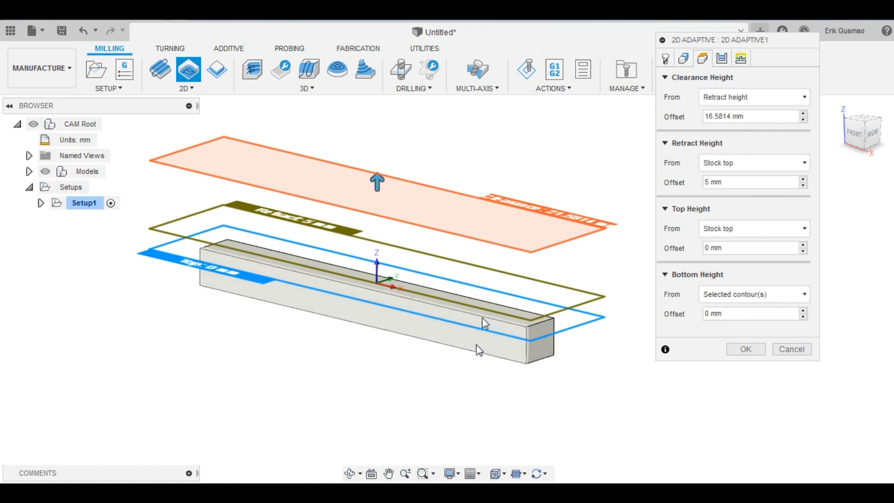
Examine the clearance, retract and top height planes in relation to the bar.
scroll(520, 330, "up", 5)
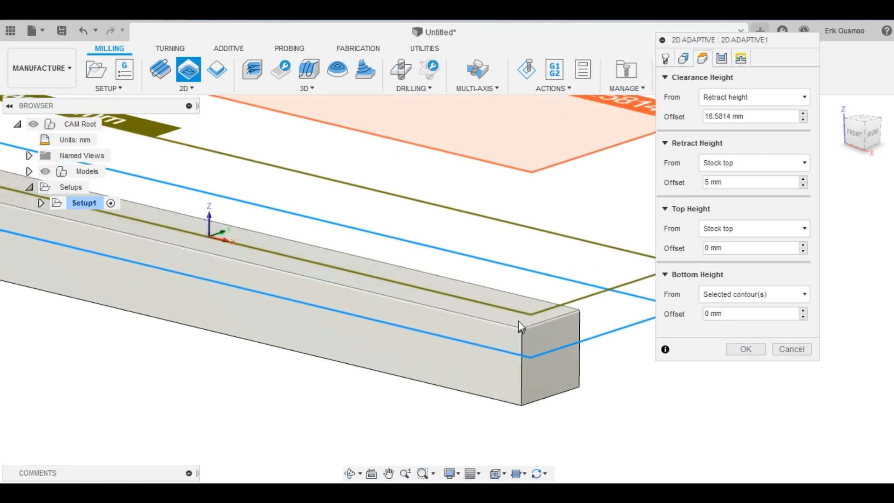
scroll(519, 322, "down", 3)
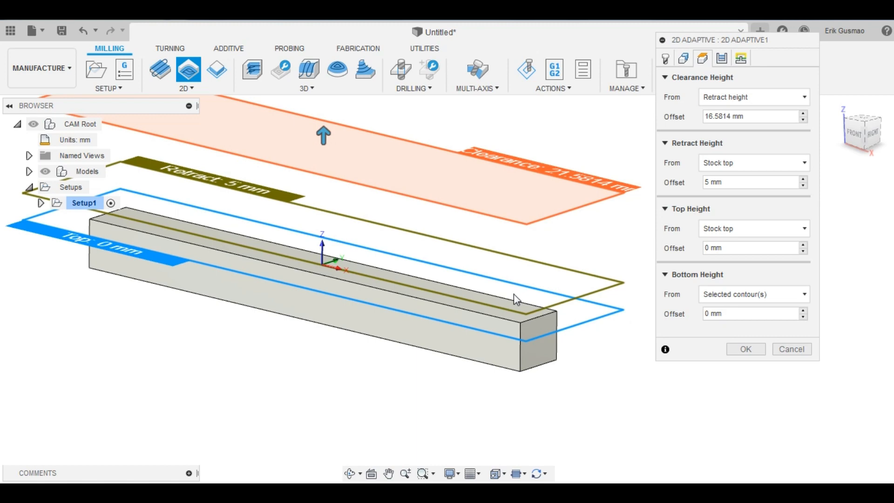
middle_click_drag(513, 295, 540, 337, "shift")
scroll(546, 356, "down", 1)
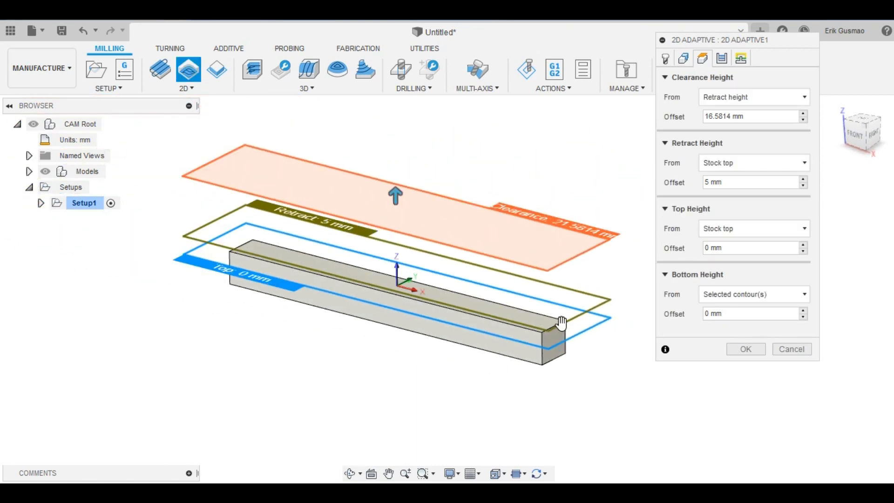
scroll(457, 321, "up", 3)
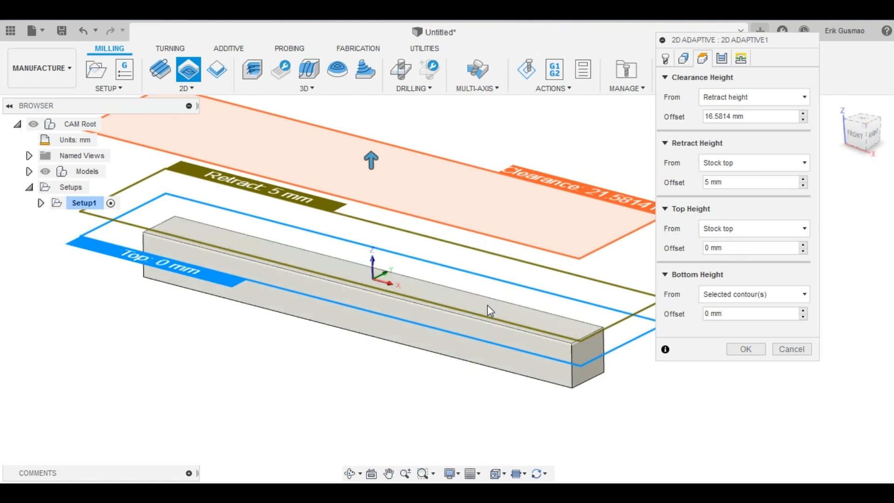
scroll(559, 300, "down", 3)
scroll(630, 295, "up", 2)
Reference the clearance height from Model top and set its offset to 25 mm.
left_click(740, 98)
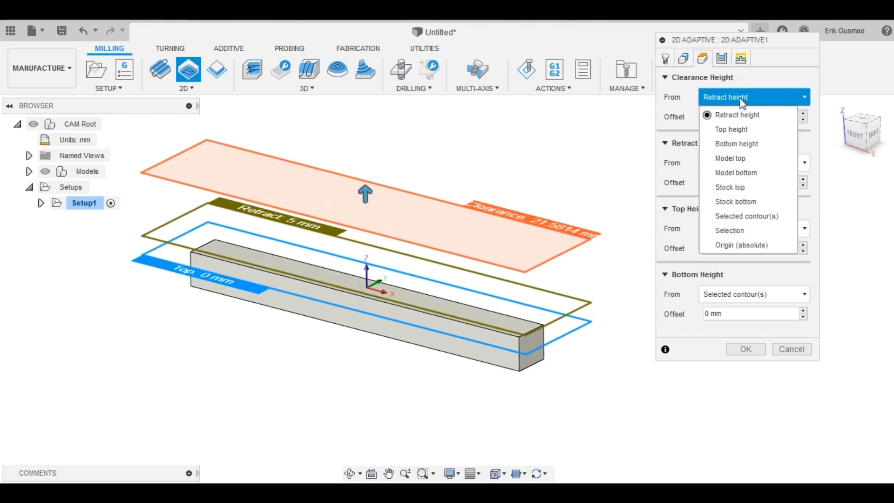
left_click(736, 159)
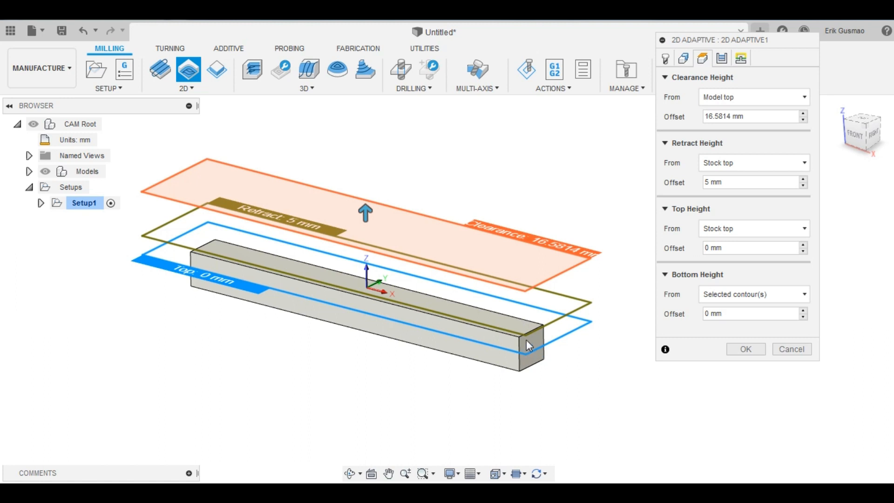
left_click(749, 117)
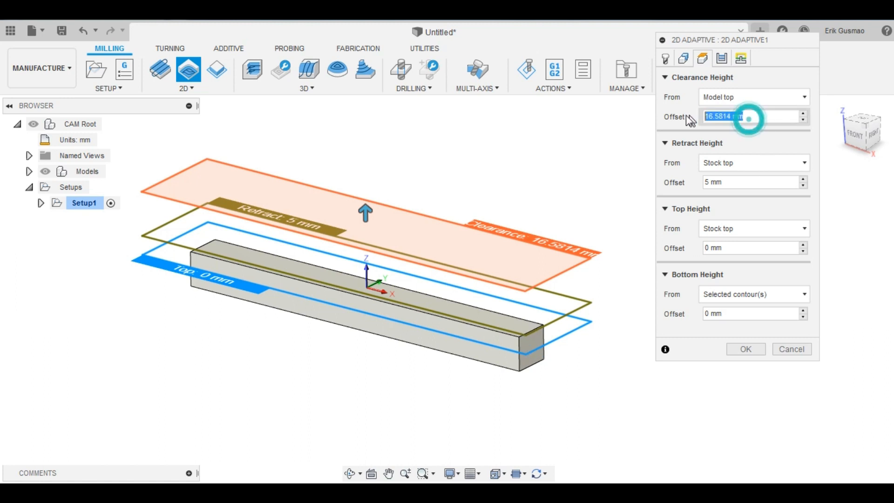
mouse_move(686, 120)
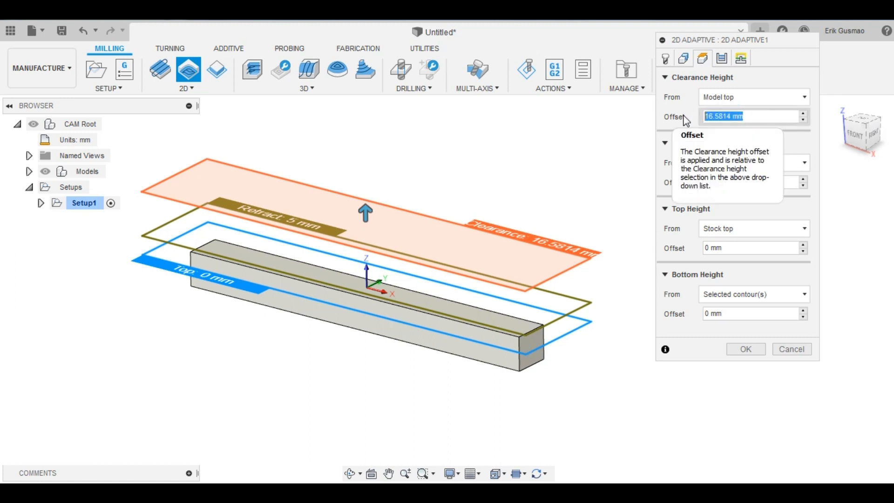
type("25")
key("Tab")
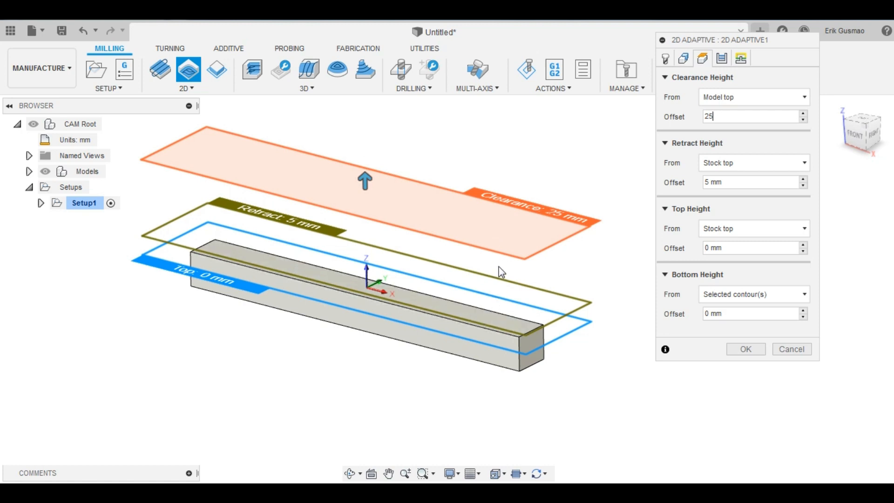
Reference the retract height from Model top and set its offset to 15 mm.
left_click(856, 135)
scroll(416, 320, "down", 5)
scroll(512, 256, "up", 5)
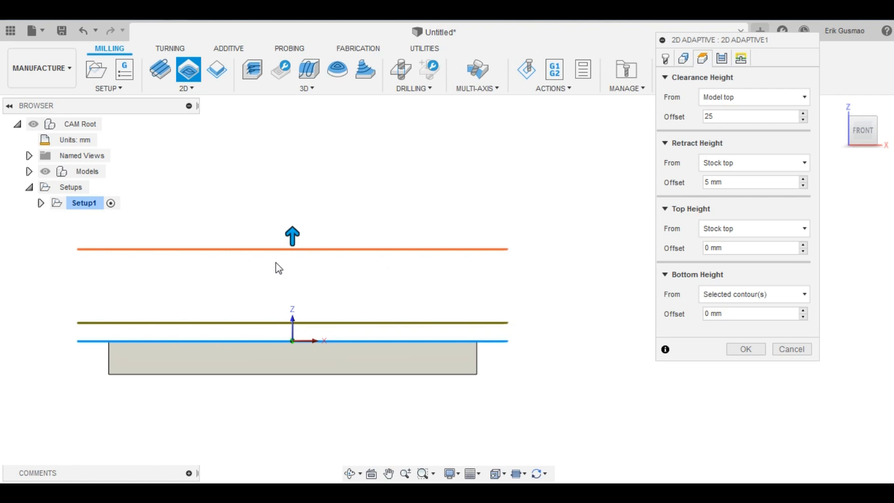
middle_click_drag(456, 340, 375, 385, "shift")
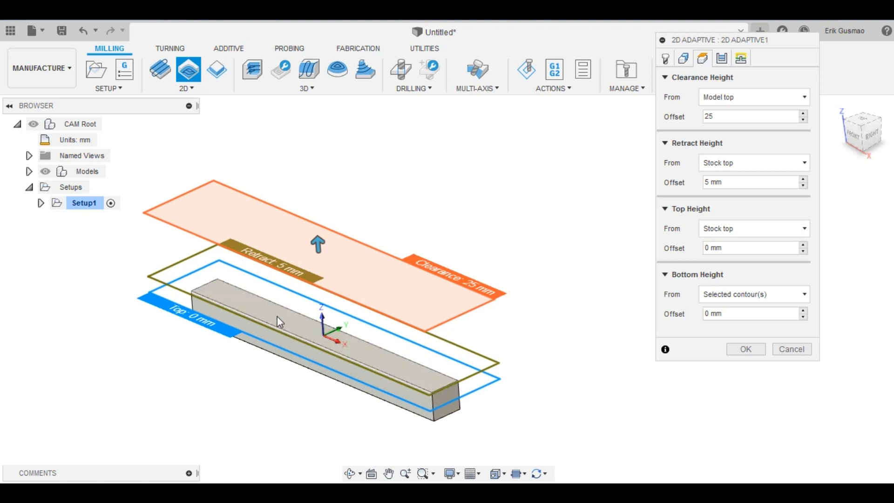
left_click(725, 164)
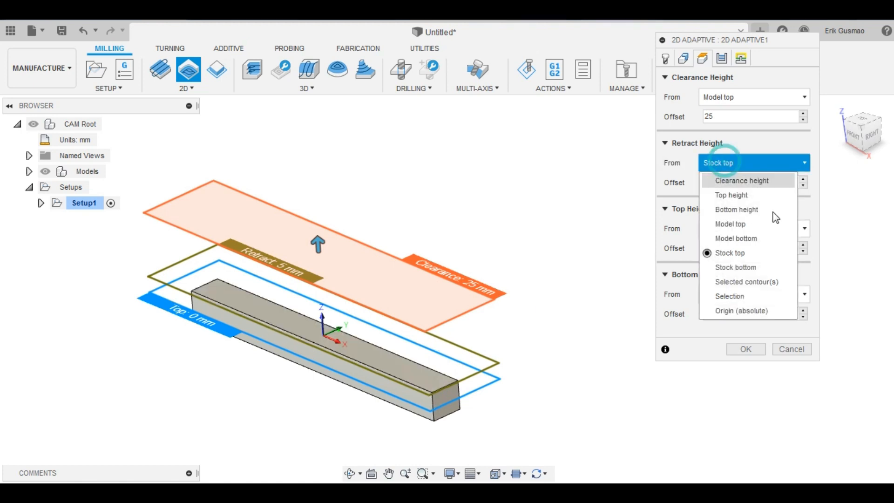
left_click(736, 227)
left_click(732, 182)
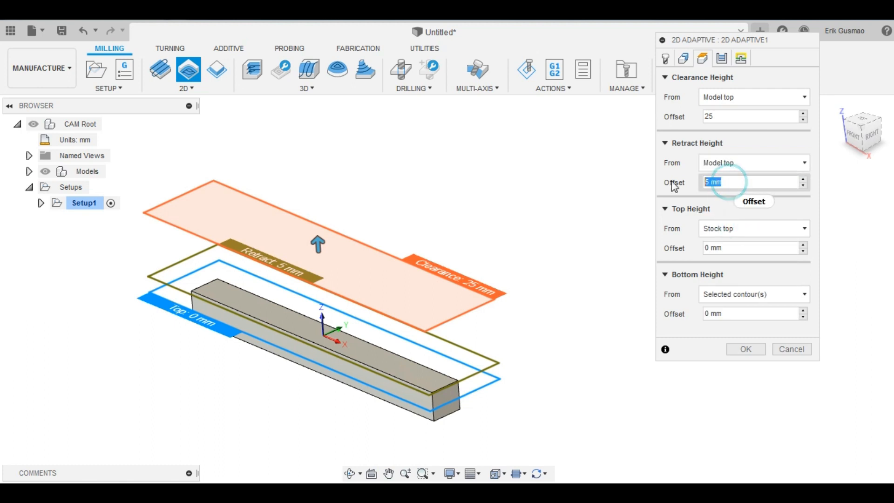
type("15")
middle_click_drag(528, 312, 465, 328, "shift")
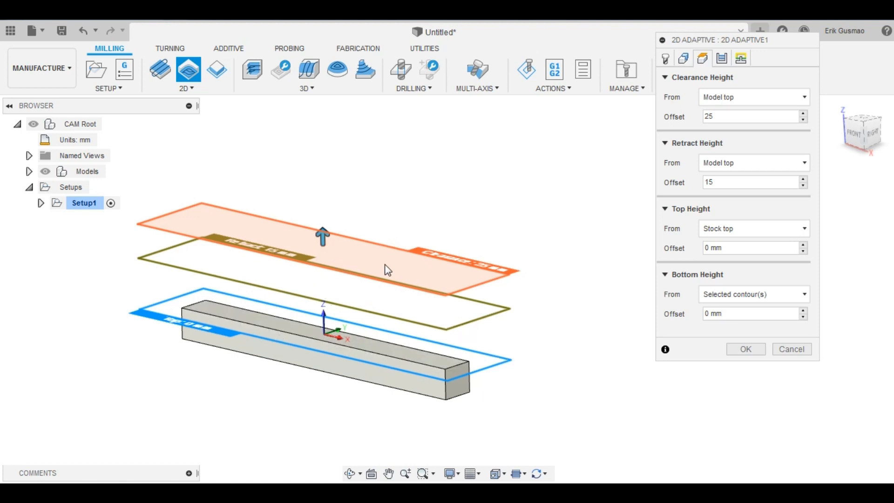
Reference the operation's top height from Model top.
left_click(724, 228)
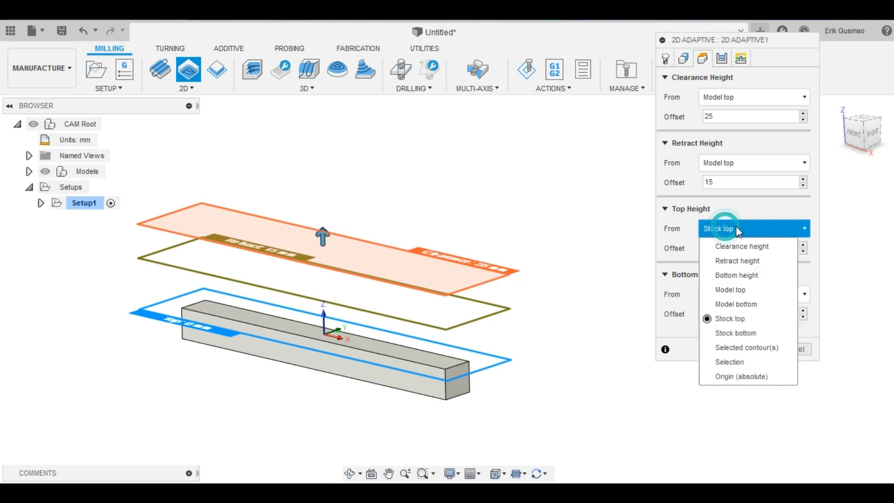
left_click(739, 287)
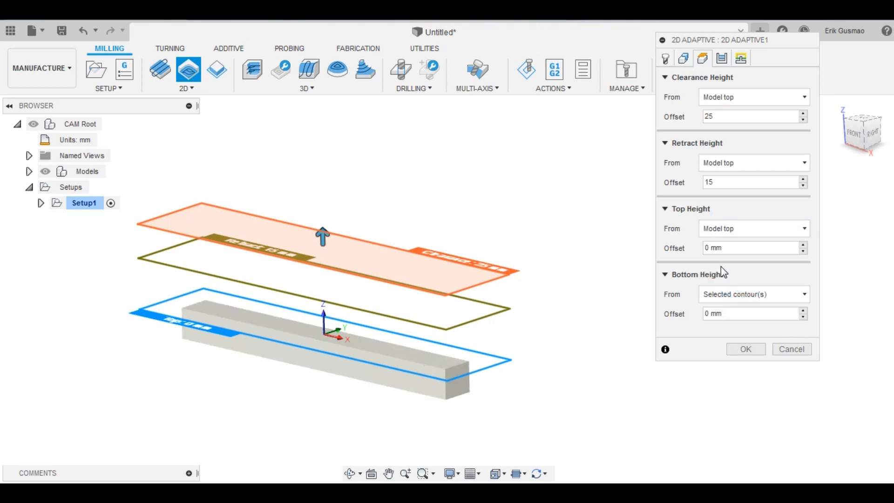
scroll(510, 303, "up", 2)
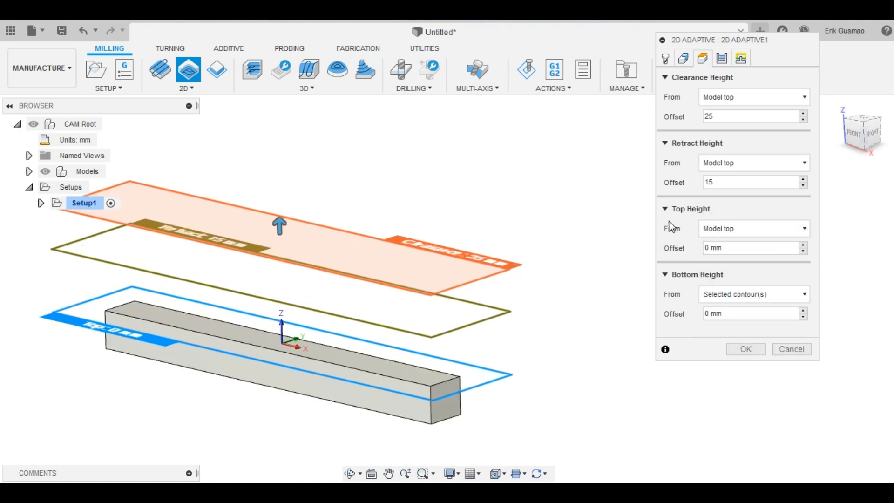
scroll(455, 391, "up", 1)
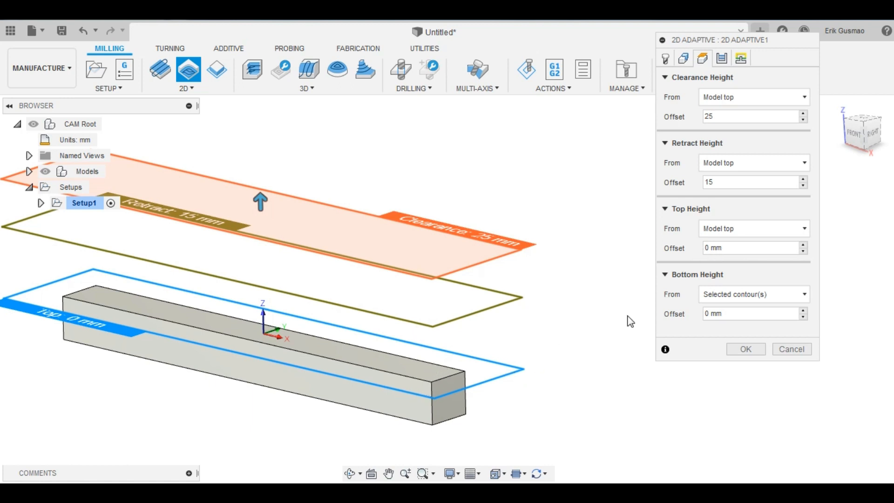
Reference the bottom height from Selection, using the bar's bottom face.
left_click(722, 294)
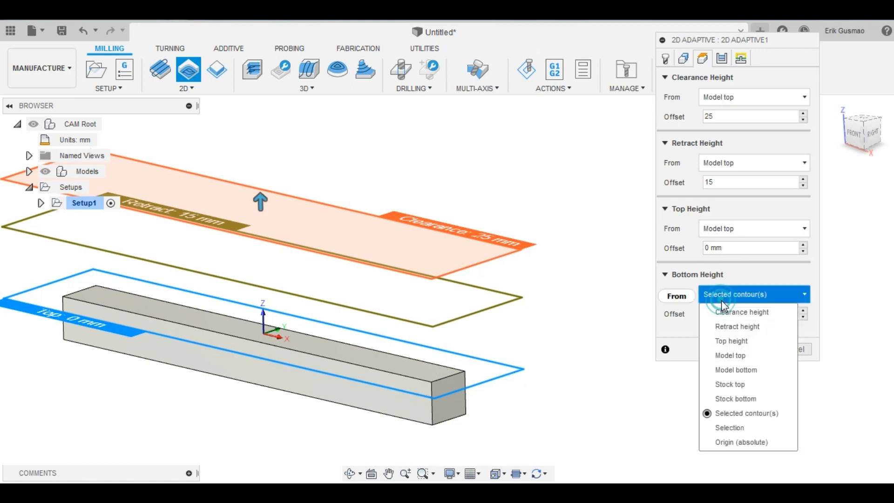
left_click(736, 428)
middle_click_drag(485, 410, 475, 309, "shift")
scroll(495, 299, "up", 3)
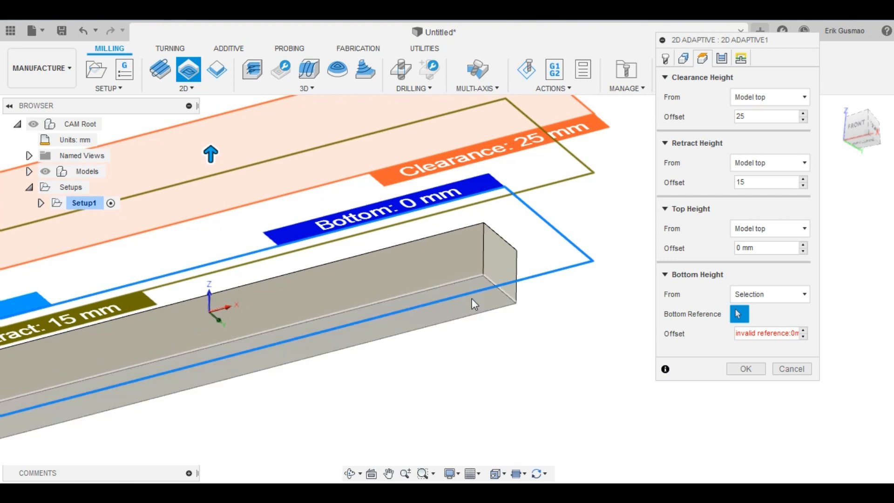
left_click(471, 300)
scroll(471, 300, "down", 3)
middle_click_drag(471, 301, 343, 405, "shift")
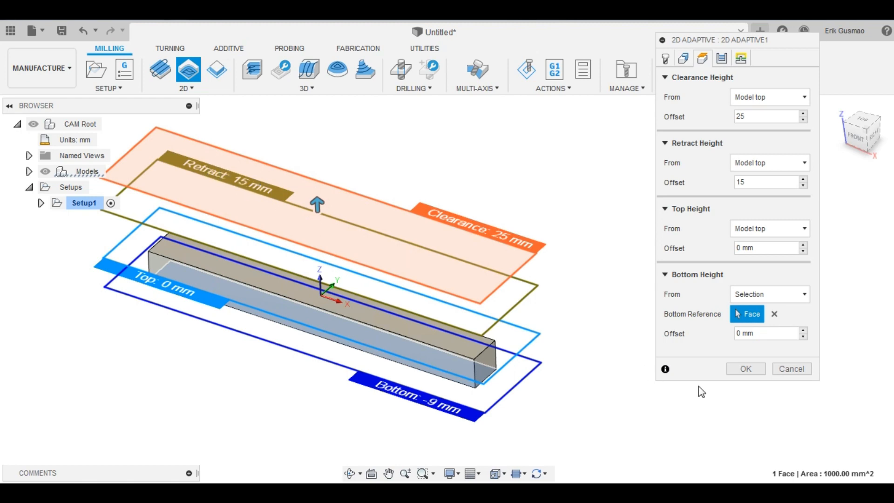
Open the pass settings of the adaptive operation and set the tolerance to 0.01 mm.
left_click(722, 58)
scroll(406, 315, "down", 1)
scroll(326, 324, "up", 3)
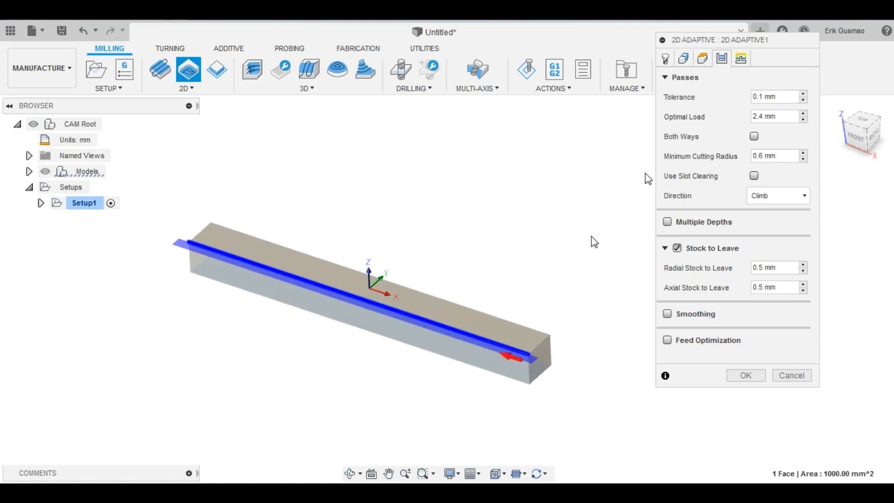
scroll(479, 303, "down", 1)
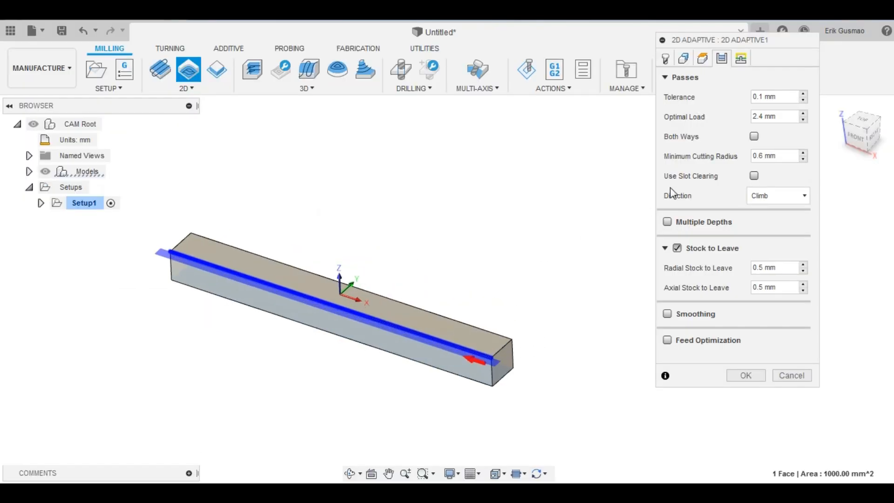
left_click(773, 96)
type("0.01")
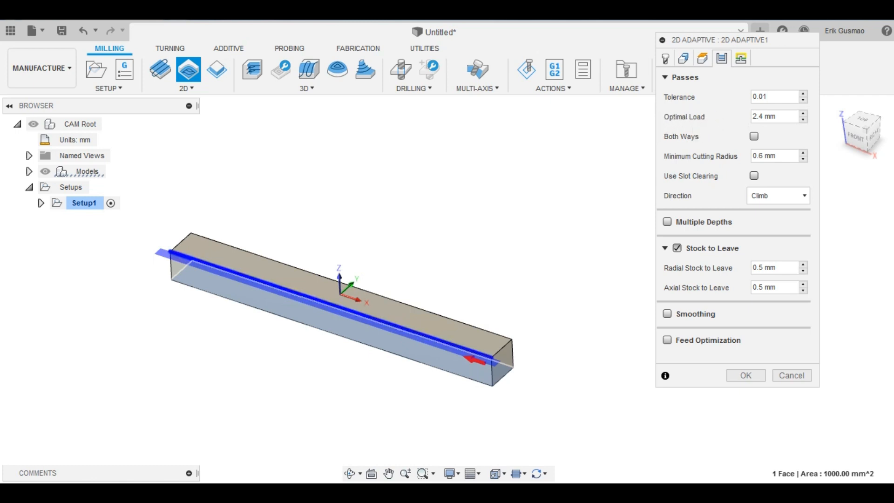
Set the optimal load of the adaptive passes to 3 mm.
left_click(121, 418)
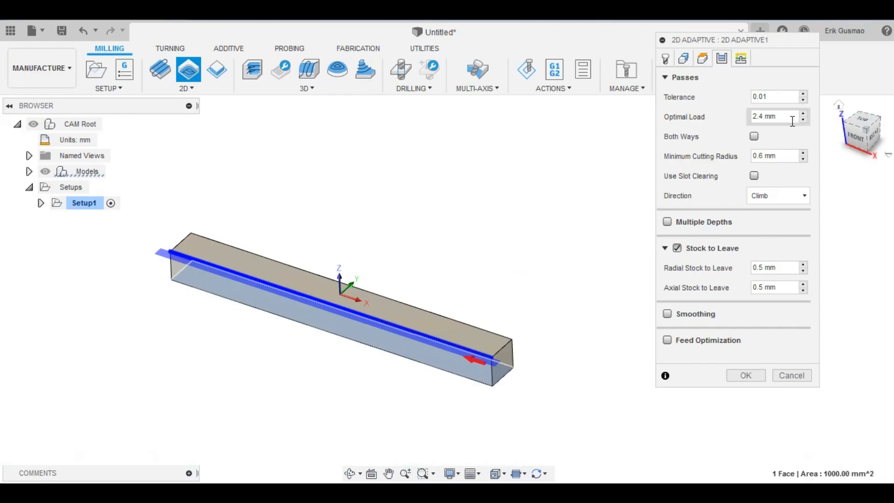
left_click(775, 116)
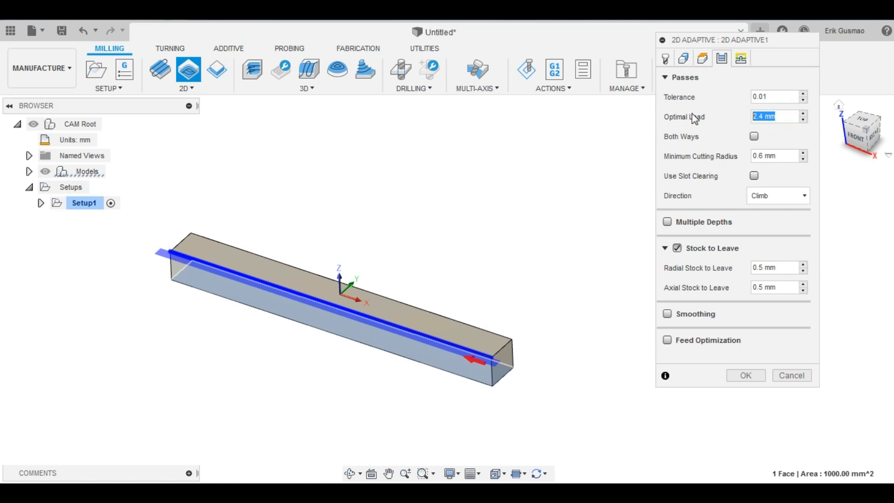
type("3")
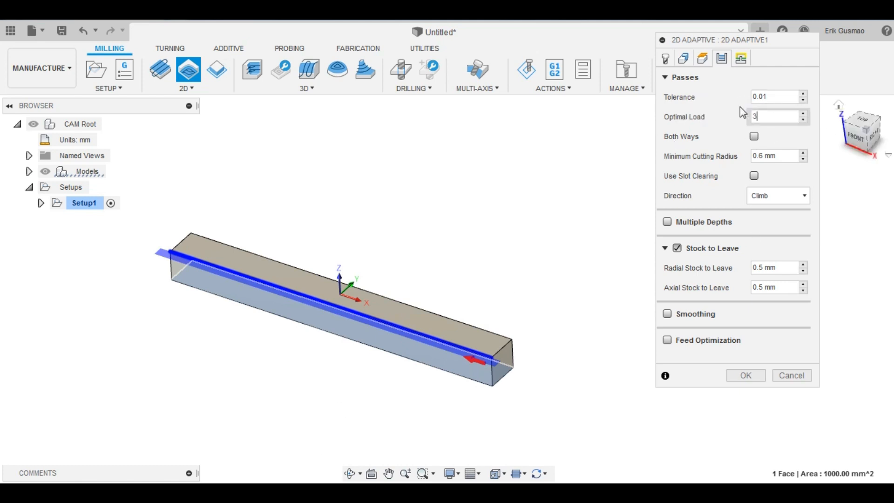
Check the optimal load by multiplying 0,5 by 6 in Calculator, and return to the pass settings.
key("alt+Tab")
key("Escape")
type("0,56")
key("Return")
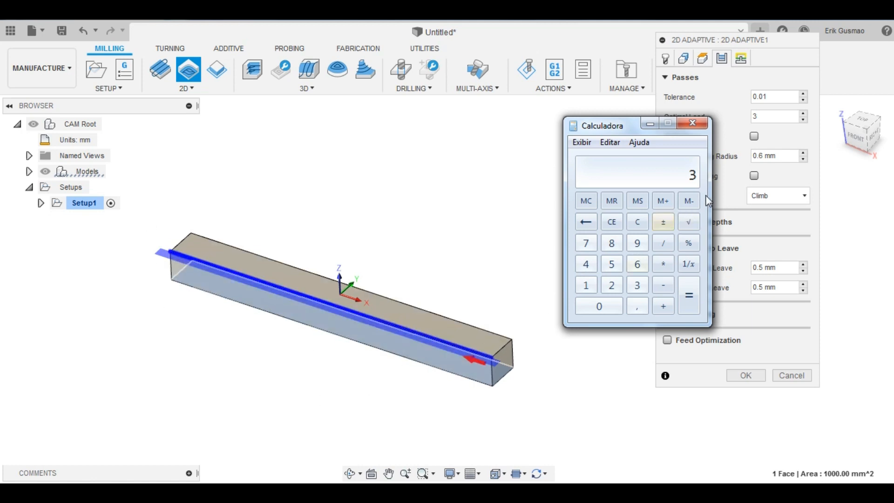
left_click(651, 124)
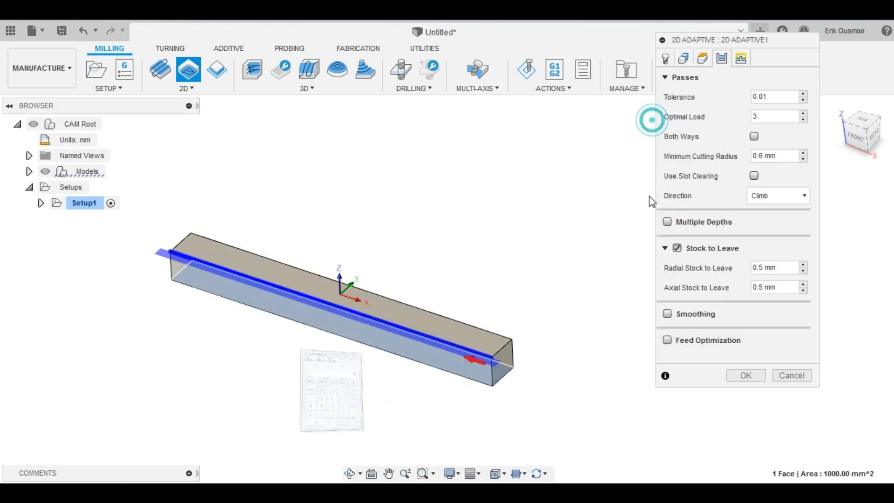
Disable Stock to Leave and enable Multiple Depths for the adaptive passes.
left_click(678, 248)
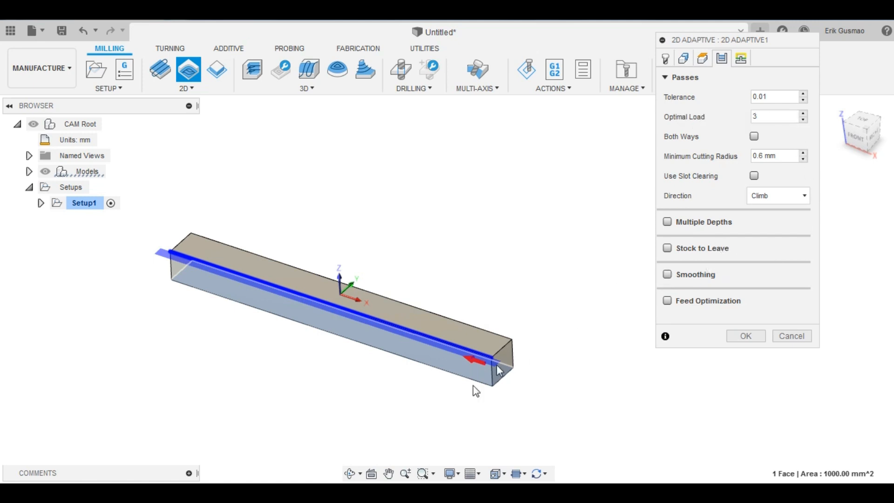
scroll(482, 367, "down", 2)
scroll(495, 302, "up", 3)
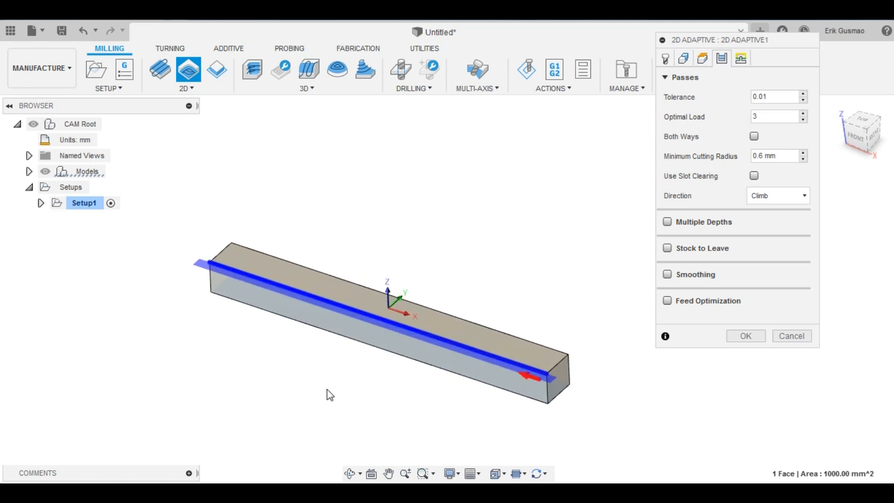
left_click(668, 222)
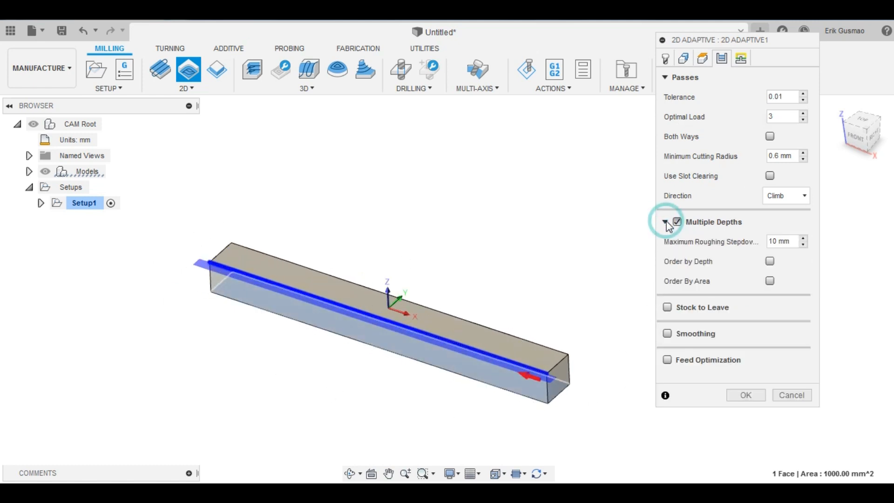
key("Tab")
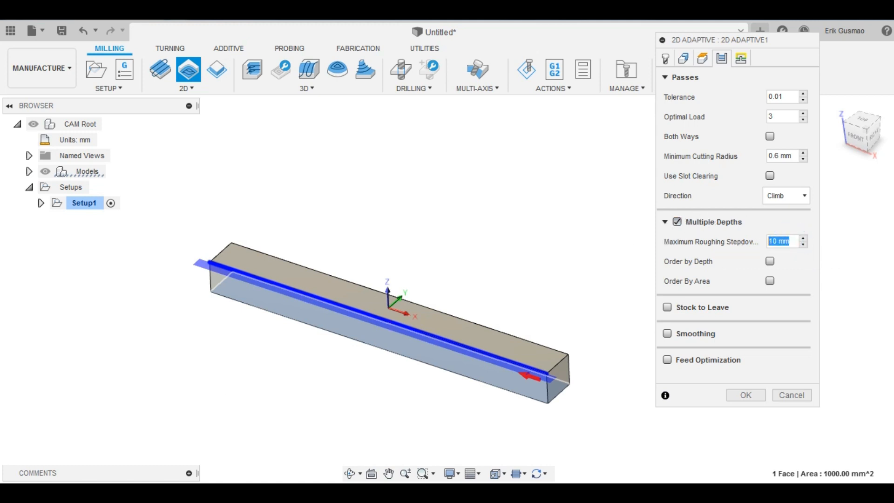
Consult the ae/ap milling diagram, calculate 3 / 2 × 6 in Calculator for the stepdown, and return to Fusion 360.
mouse_move(120, 475)
left_click(104, 421)
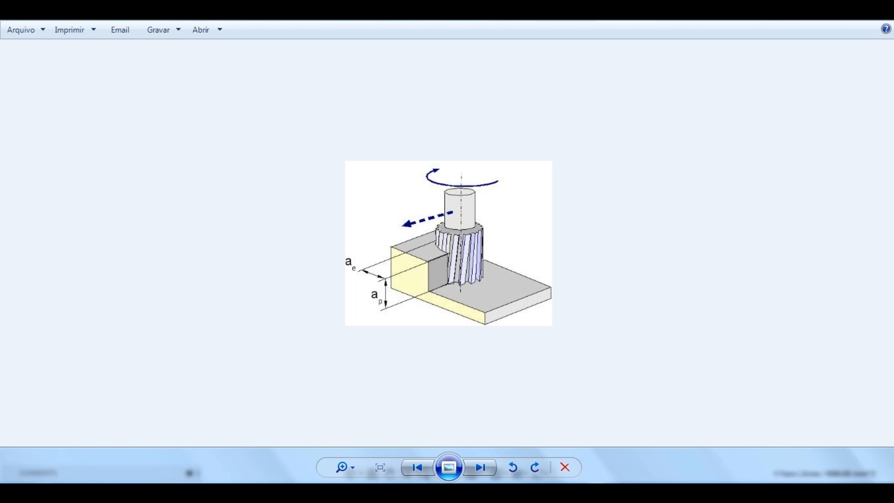
key("alt+Tab")
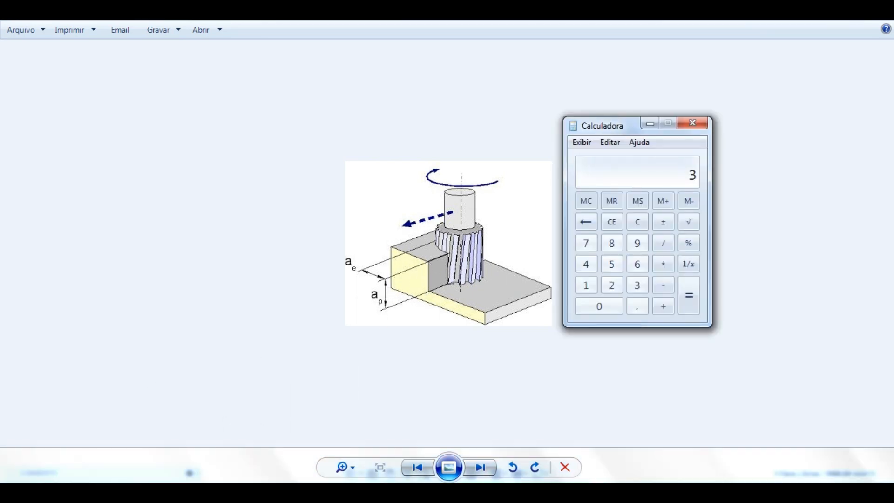
mouse_move(190, 473)
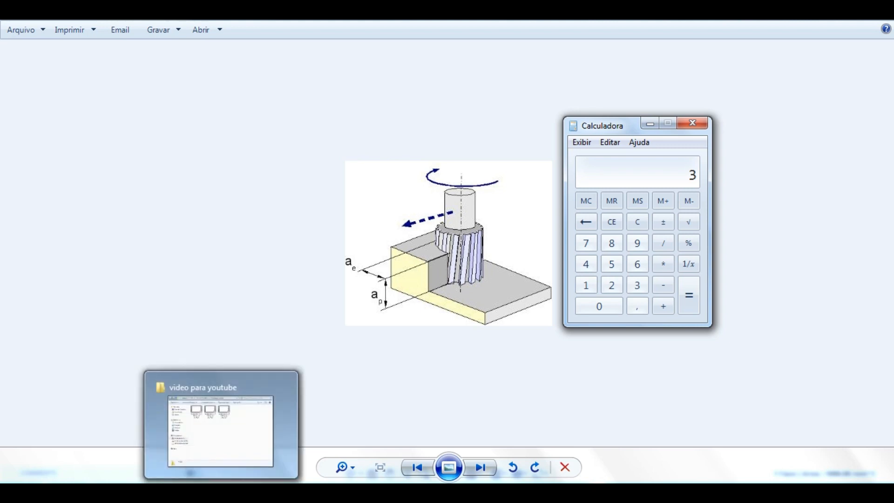
type("/2")
key("Return")
type("6")
key("Return")
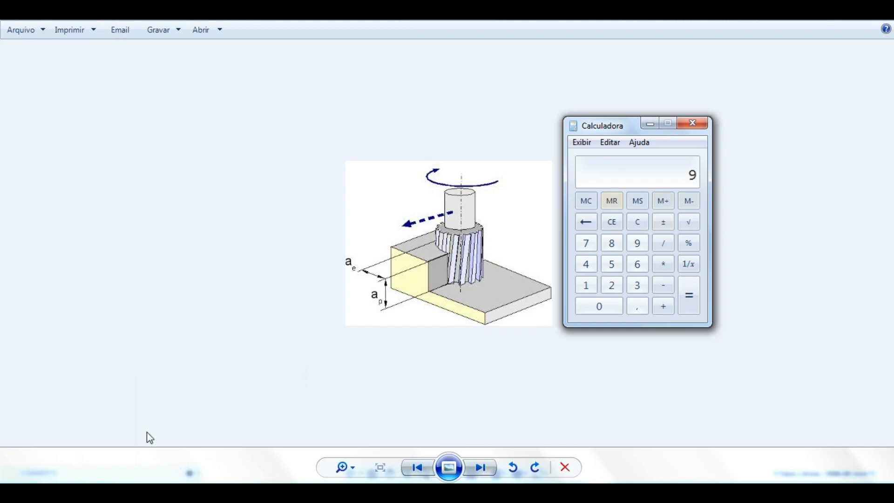
key("super")
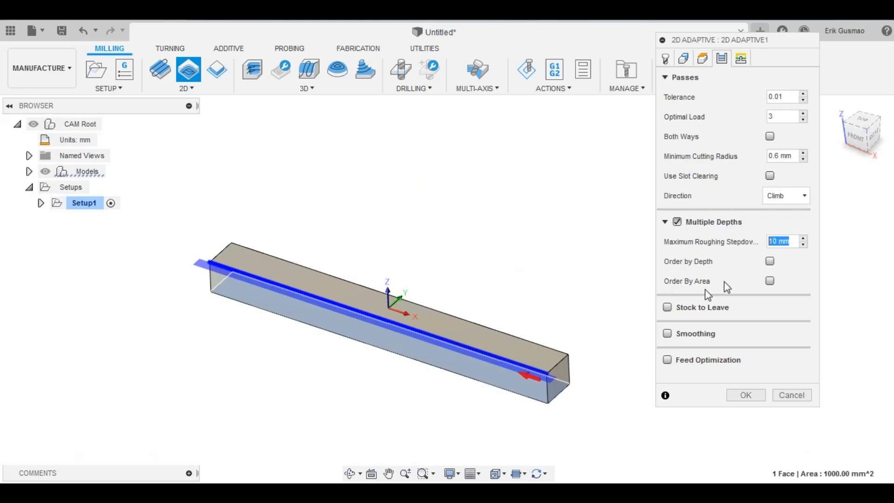
Set the maximum roughing stepdown to 9 mm and accept the 2D Adaptive operation to generate its toolpath.
left_click(786, 240)
type("9")
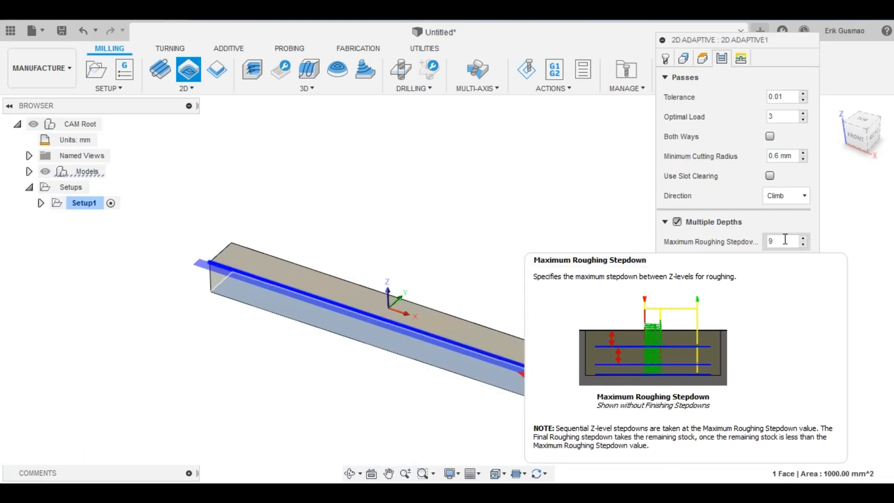
left_click(747, 395)
middle_click_drag(493, 340, 376, 359, "shift")
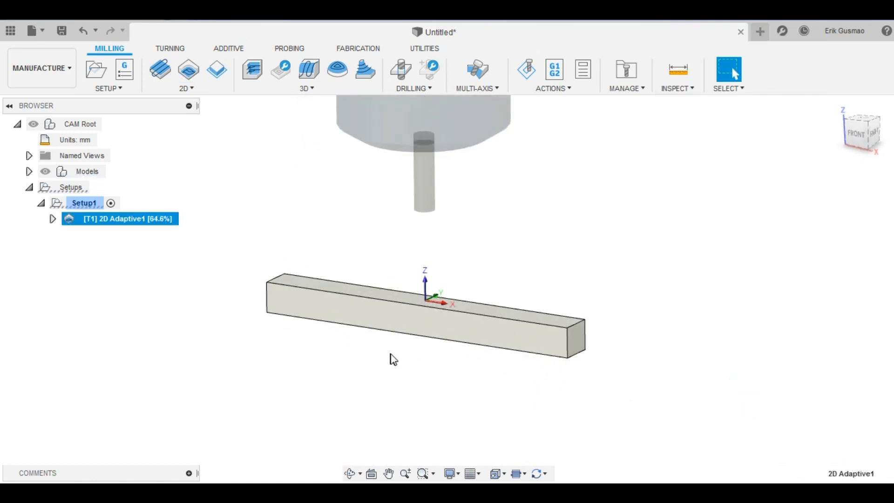
middle_click_drag(264, 275, 397, 307, "shift")
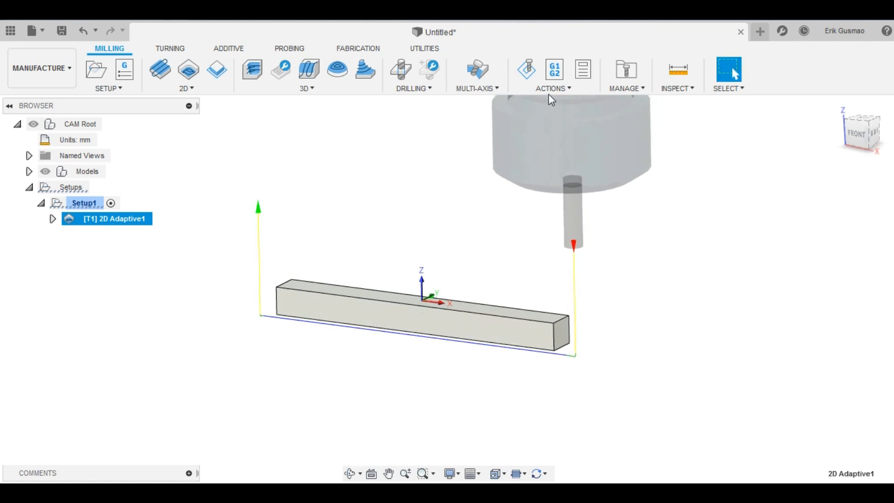
Open the simulation of the 2D Adaptive toolpath, reduce the playback speed, and inspect the tool and stock.
left_click(531, 70)
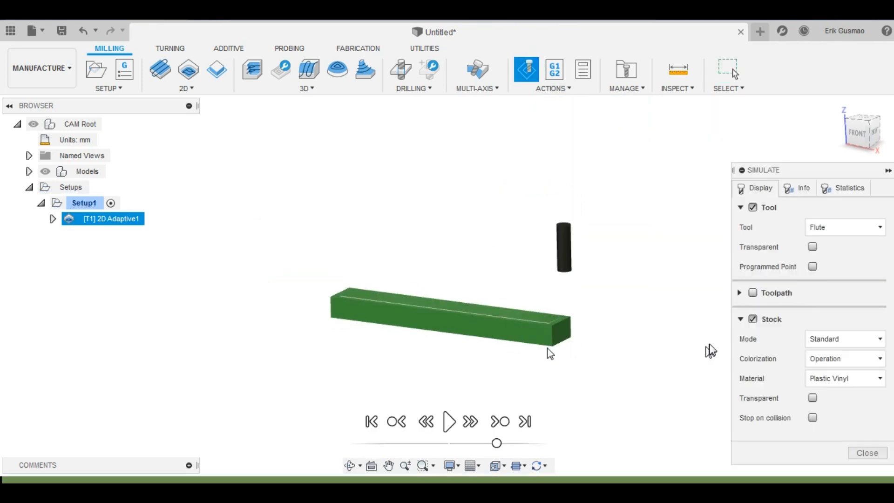
left_click(465, 443)
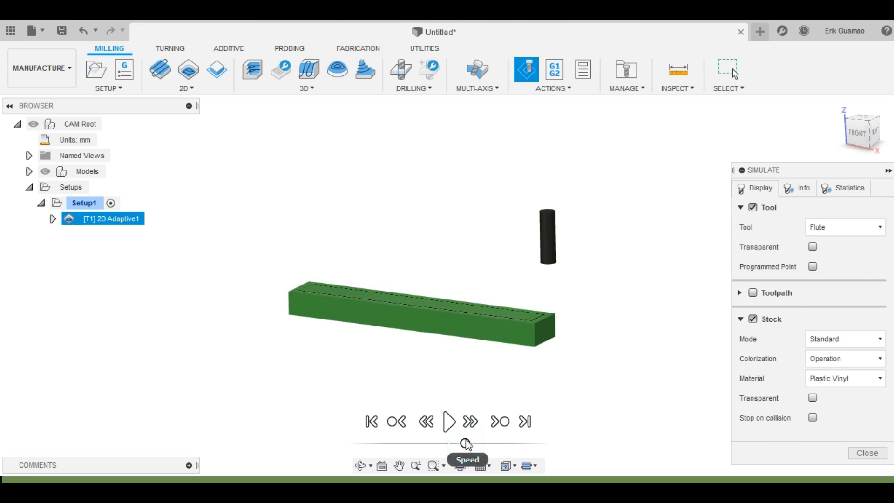
middle_click_drag(483, 329, 526, 328, "shift")
scroll(513, 354, "down", 4)
scroll(496, 375, "up", 3)
middle_click_drag(497, 377, 499, 314, "shift")
scroll(516, 291, "down", 3)
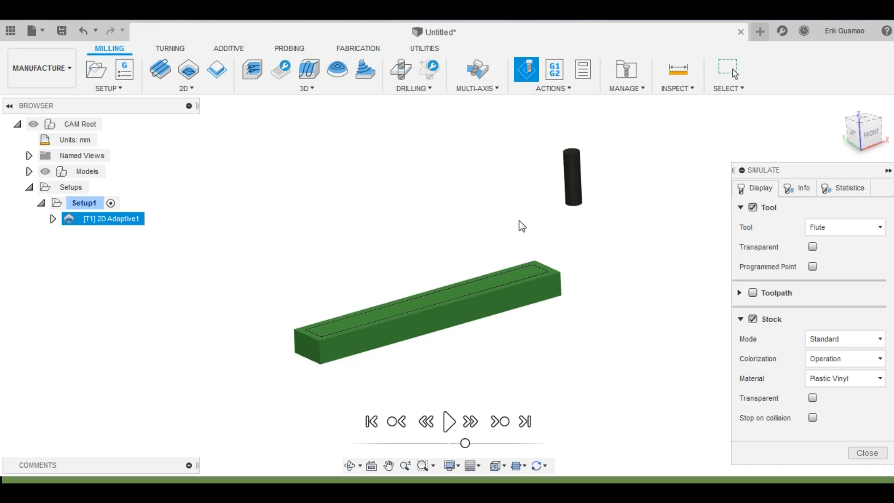
Slow the simulation playback, play the 2D Adaptive cut while inspecting the machined side, and close the simulation.
scroll(502, 257, "down", 1)
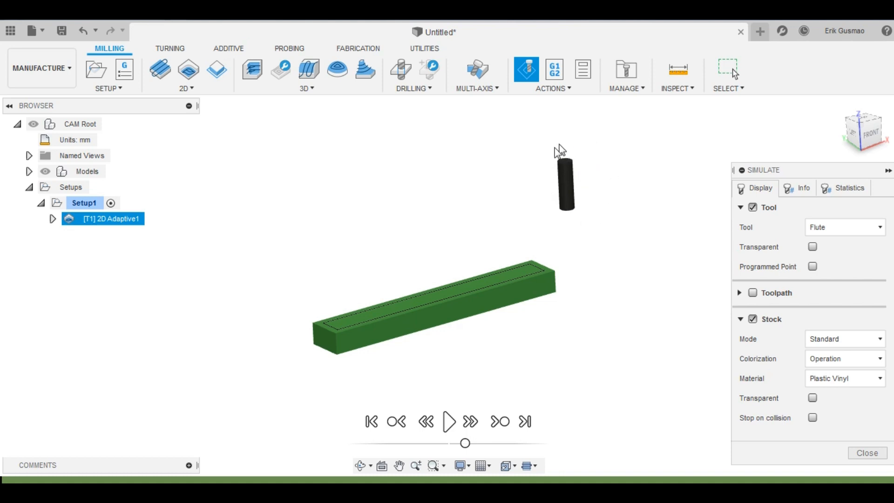
left_click(455, 443)
left_click(450, 422)
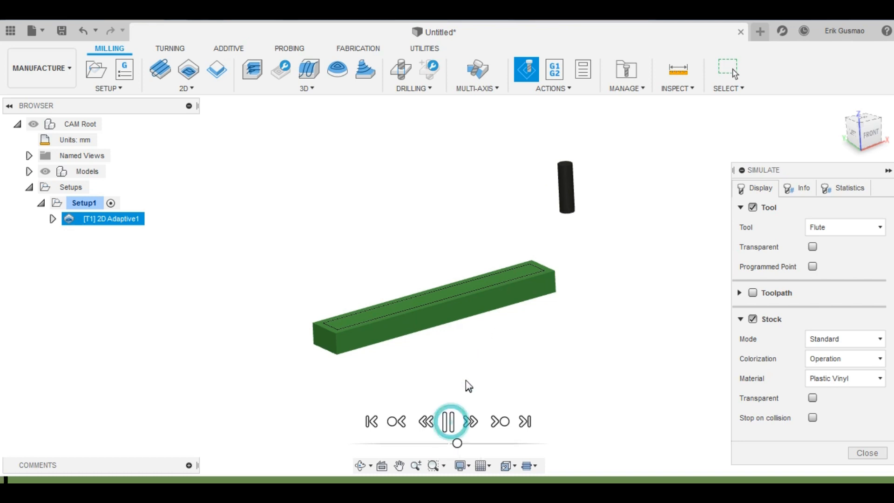
middle_click_drag(423, 340, 460, 307, "shift")
scroll(509, 316, "up", 4)
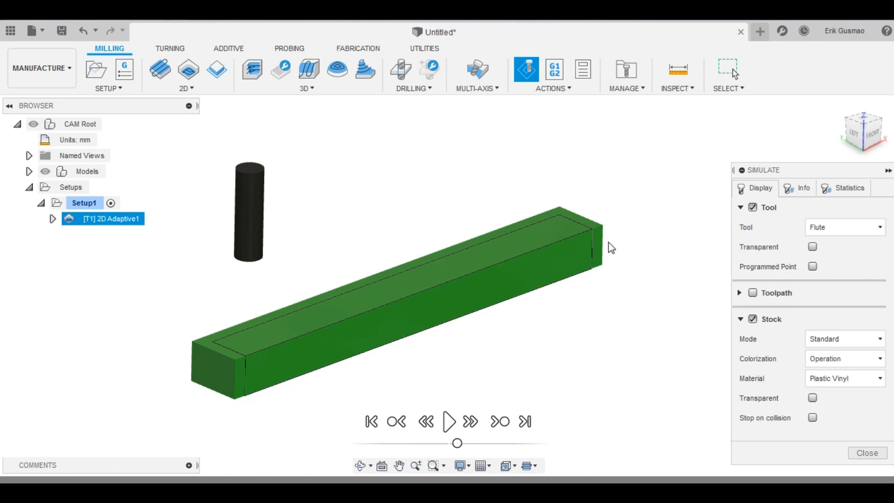
left_click(850, 452)
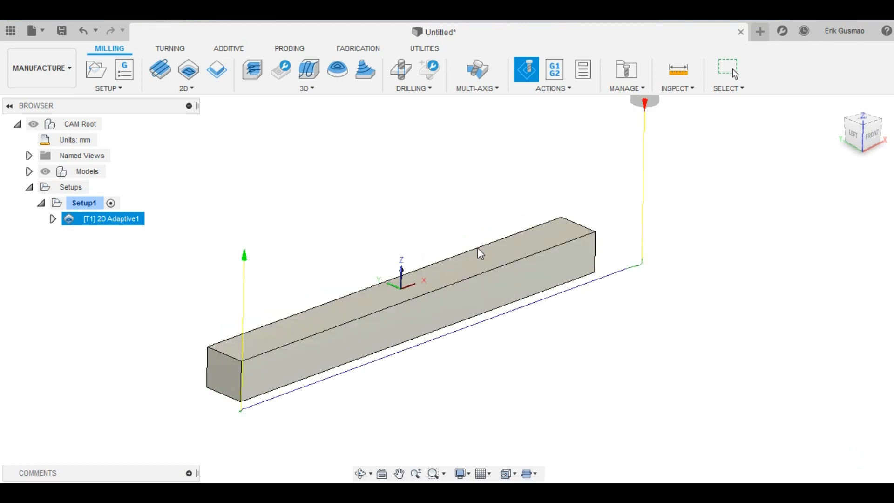
Examine the 2D Adaptive operation's single cutting pass along the front side of the bar.
middle_click_drag(557, 346, 498, 265, "shift")
scroll(499, 265, "down", 2)
left_click(130, 217)
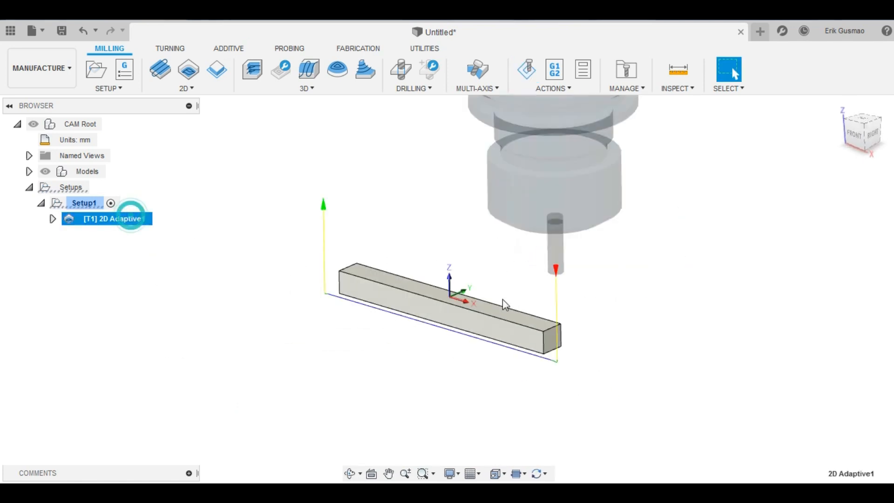
scroll(601, 293, "up", 3)
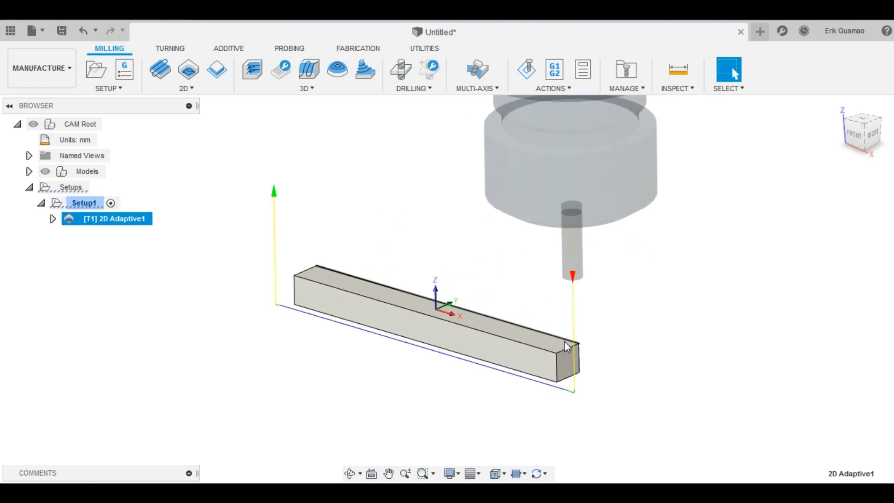
scroll(335, 320, "down", 2)
scroll(338, 335, "up", 3)
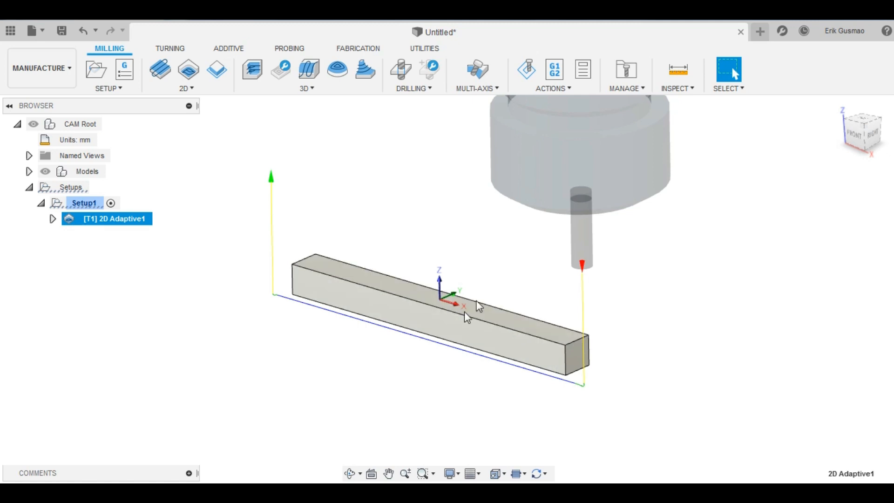
scroll(468, 325, "down", 2)
scroll(481, 362, "up", 3)
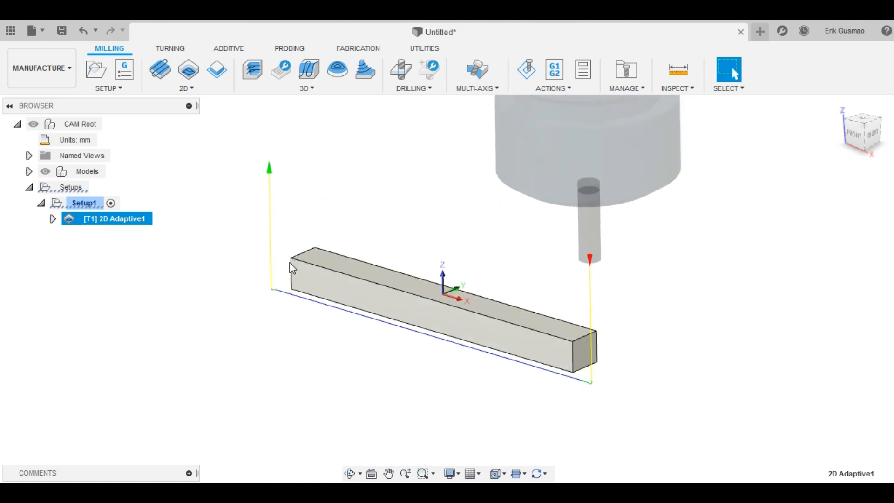
scroll(479, 341, "down", 1)
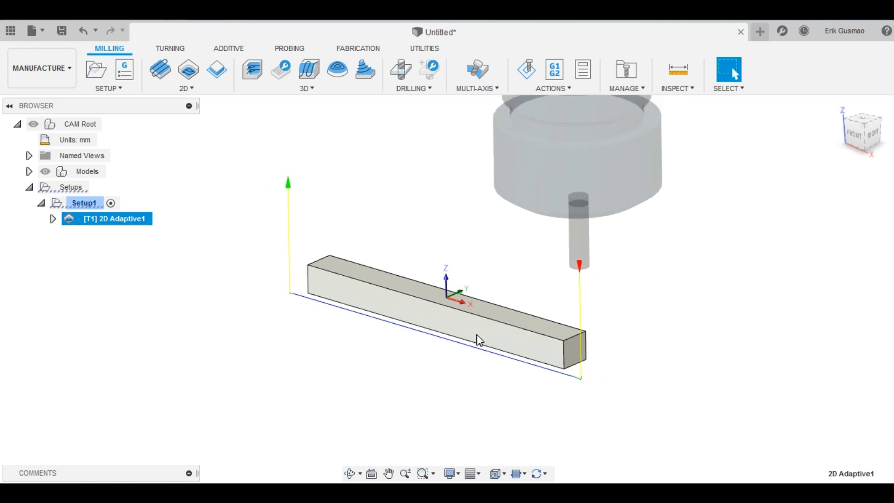
scroll(521, 340, "up", 1)
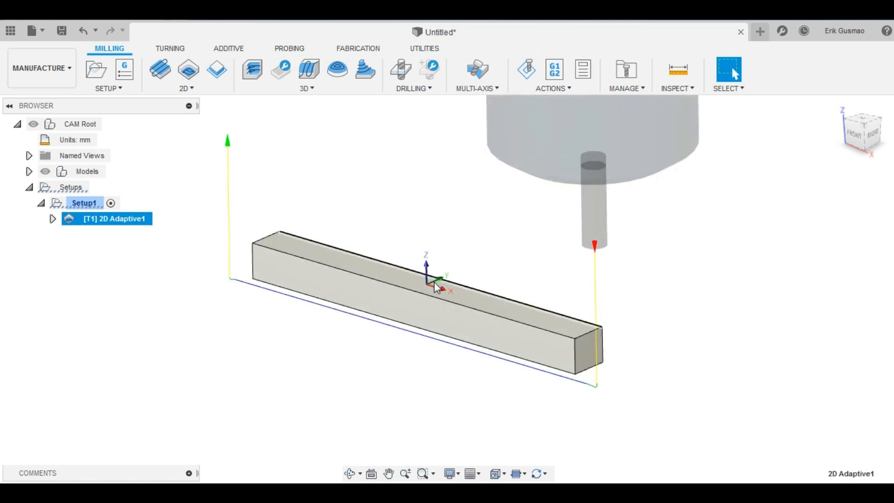
Inspect the toolpath from the right-side view, and reselect the 2D Adaptive operation to review its path along the bar.
left_click(869, 136)
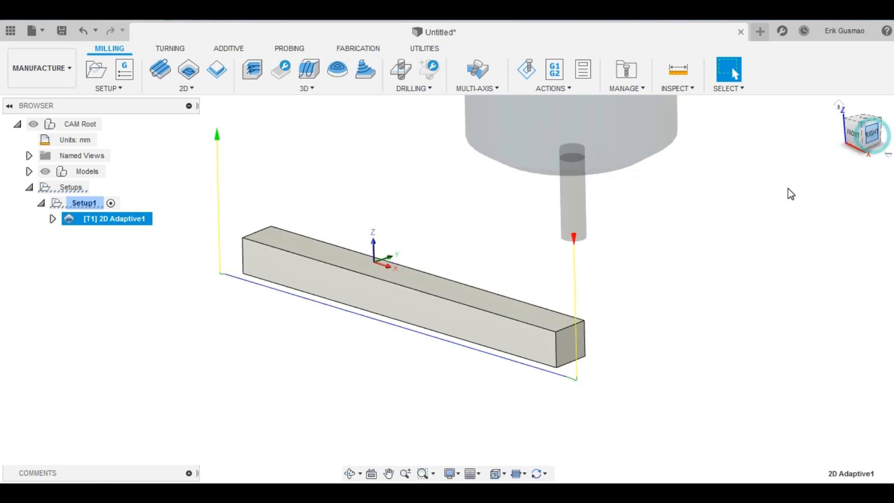
scroll(363, 252, "up", 5)
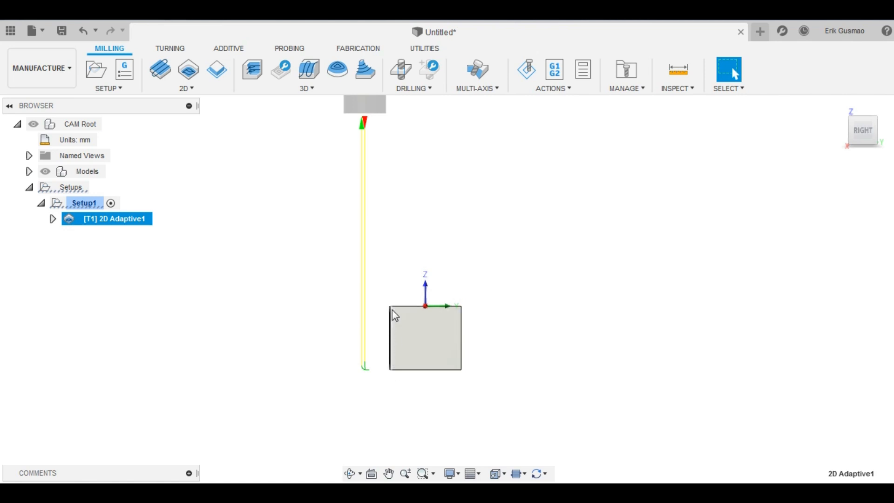
left_click(334, 331)
middle_click_drag(426, 338, 588, 396, "shift")
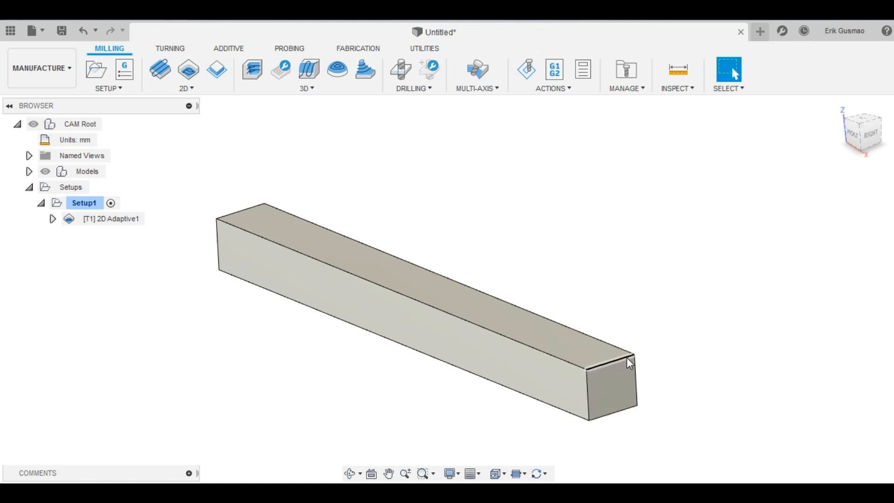
left_click(128, 219)
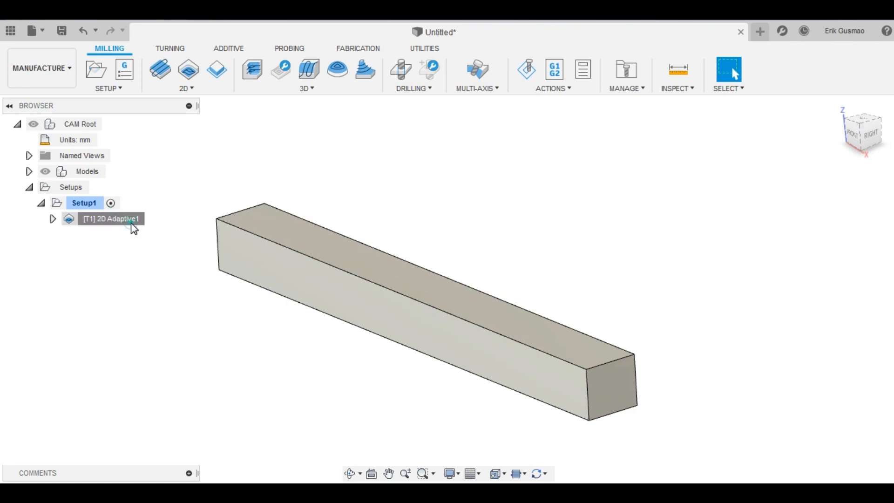
scroll(500, 311, "down", 2)
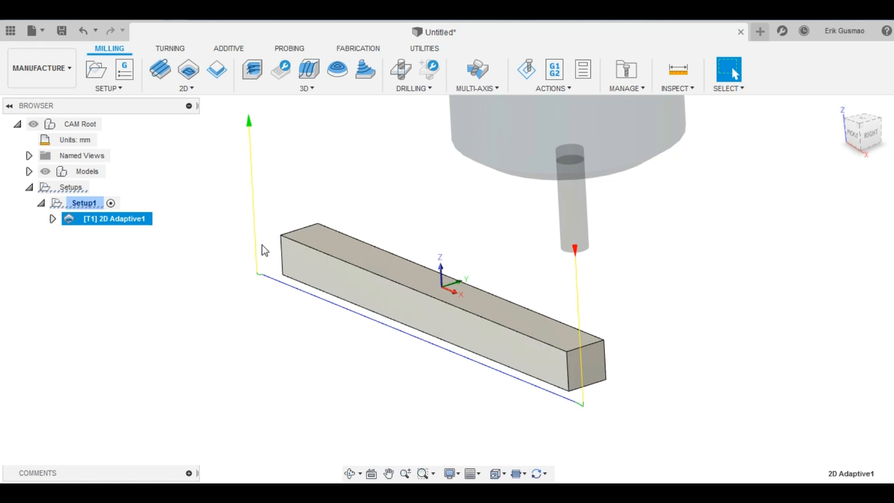
middle_click_drag(397, 320, 560, 304, "shift")
scroll(532, 343, "up", 1)
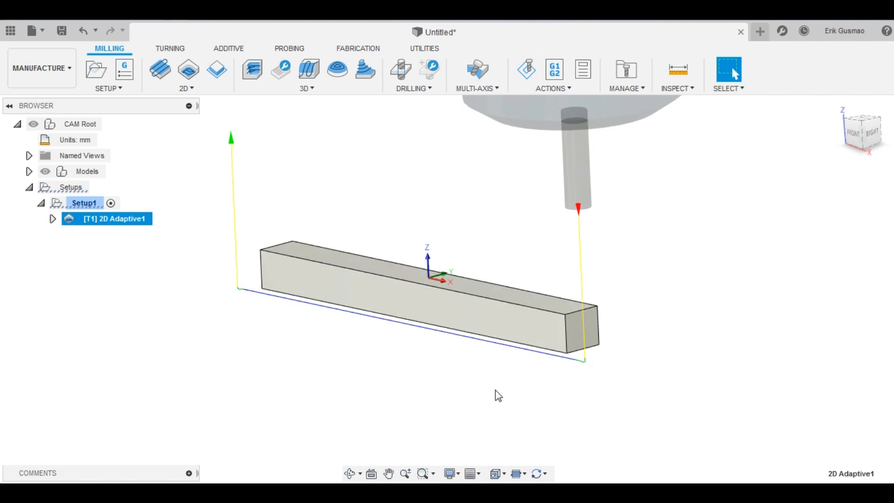
right_click(131, 222)
left_click(186, 29)
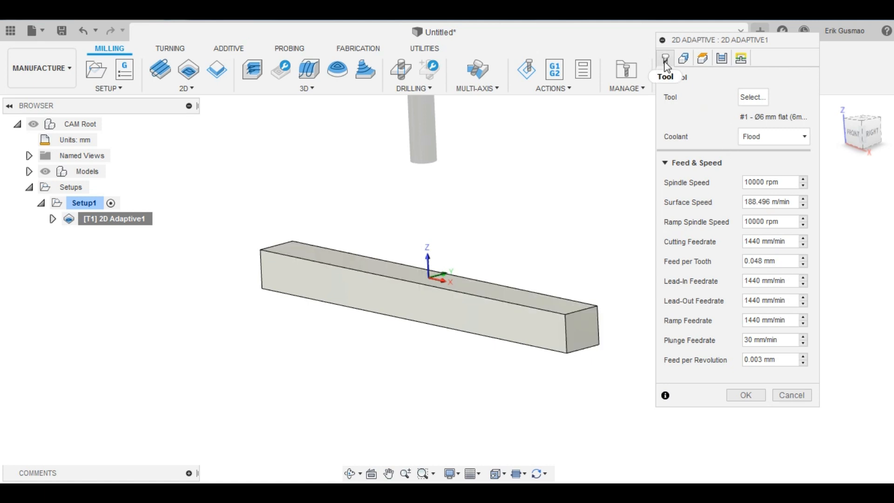
left_click(792, 394)
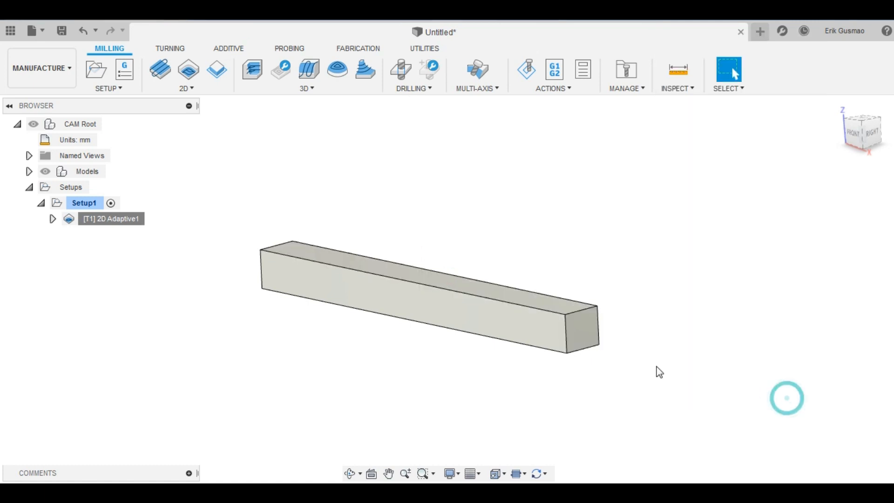
Edit the 2D Adaptive passes with an optimal load of 1 mm and a smaller maximum roughing stepdown, and regenerate the toolpath.
right_click(121, 222)
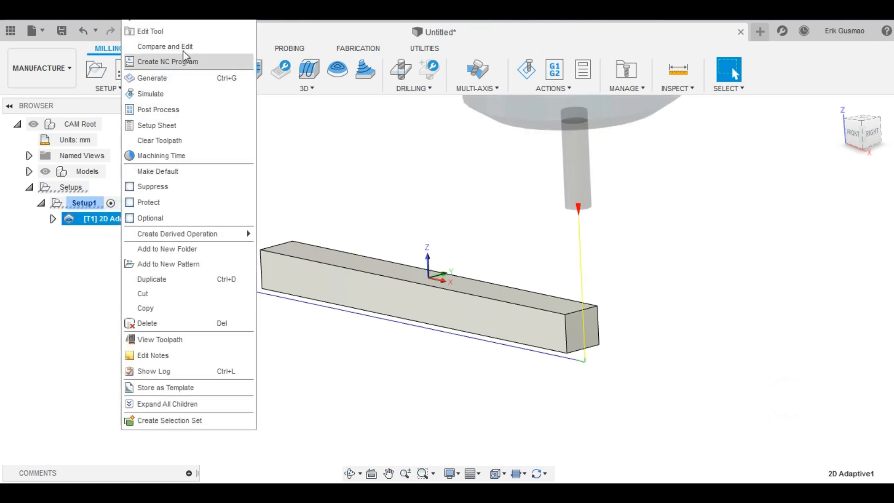
left_click(164, 22)
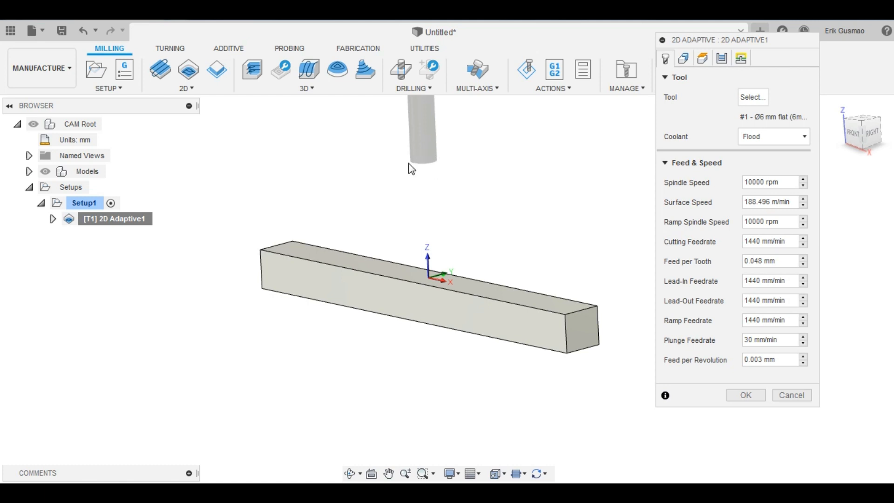
scroll(451, 209, "down", 1)
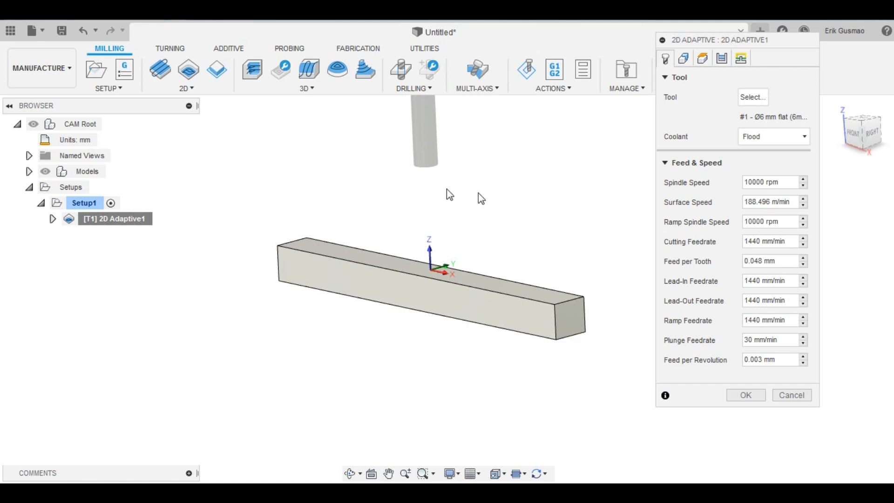
left_click(723, 58)
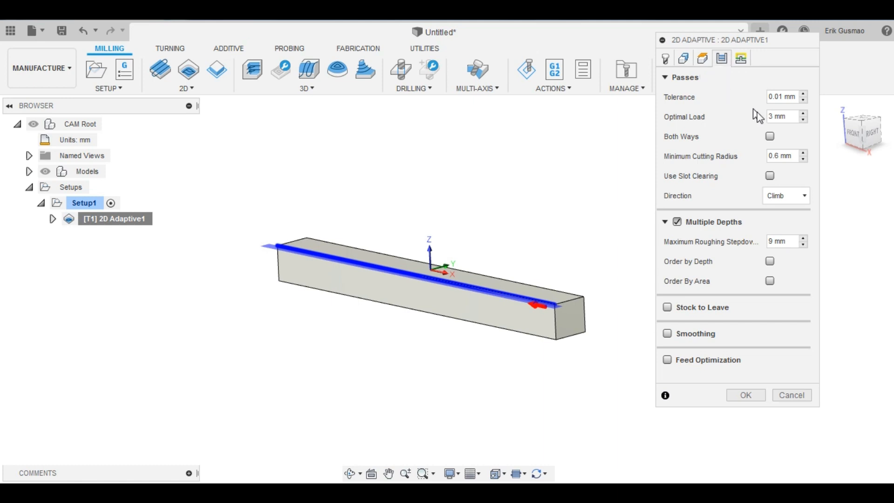
double_click(791, 119)
type("1")
double_click(779, 238)
left_click(746, 396)
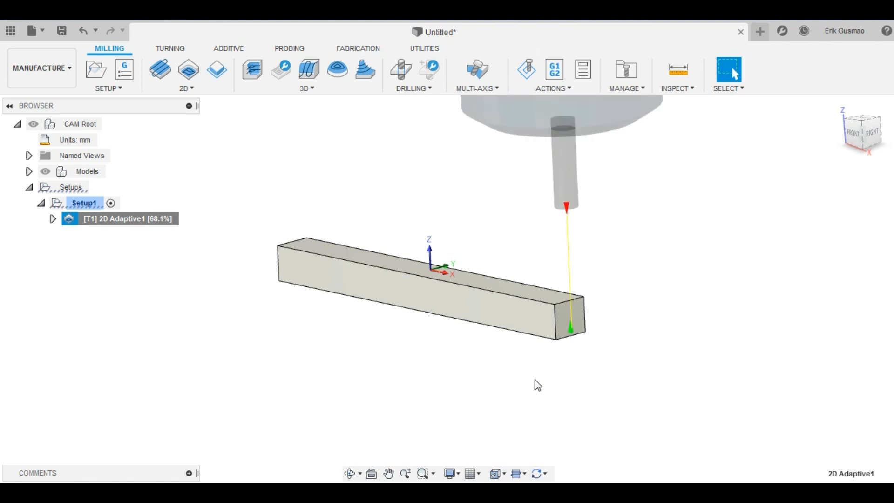
Inspect the regenerated passes around the bar, and play the simulation of the 2D Adaptive toolpath.
middle_click_drag(421, 331, 603, 351, "shift")
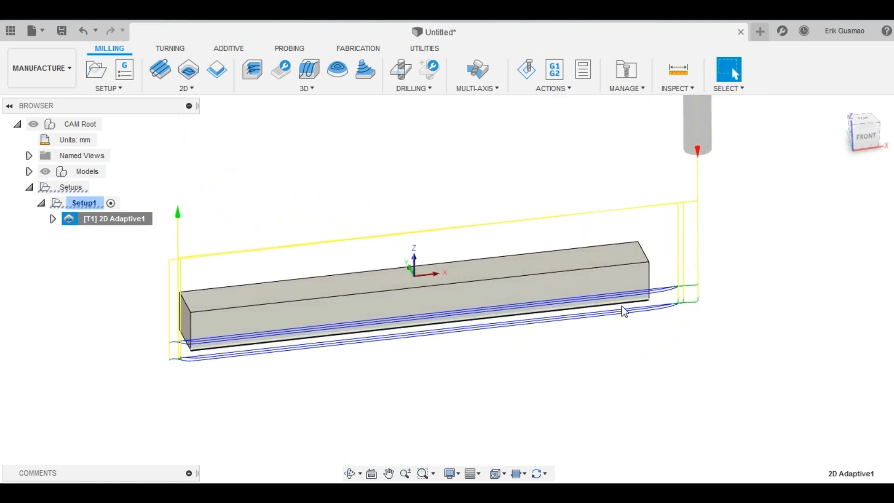
scroll(689, 189, "down", 3)
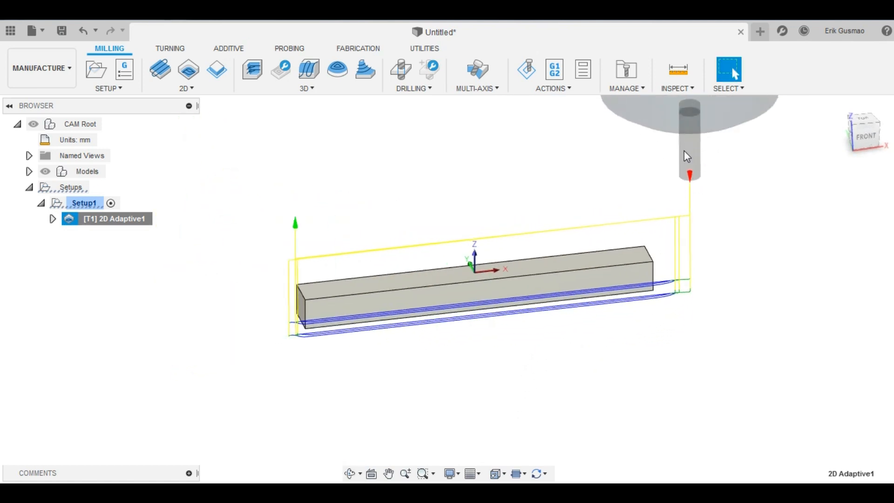
scroll(682, 204, "up", 2)
scroll(610, 314, "down", 2)
middle_click_drag(611, 319, 494, 336, "shift")
left_click(529, 71)
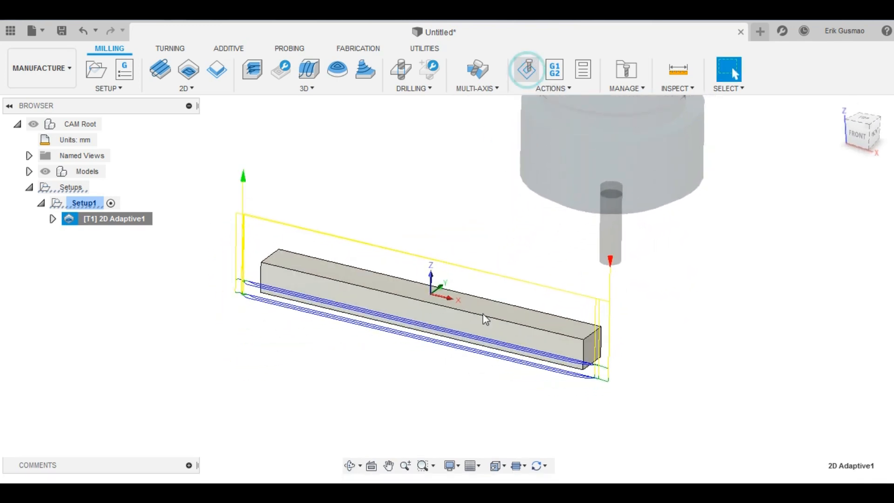
middle_click_drag(461, 361, 520, 302, "shift")
scroll(503, 352, "down", 3)
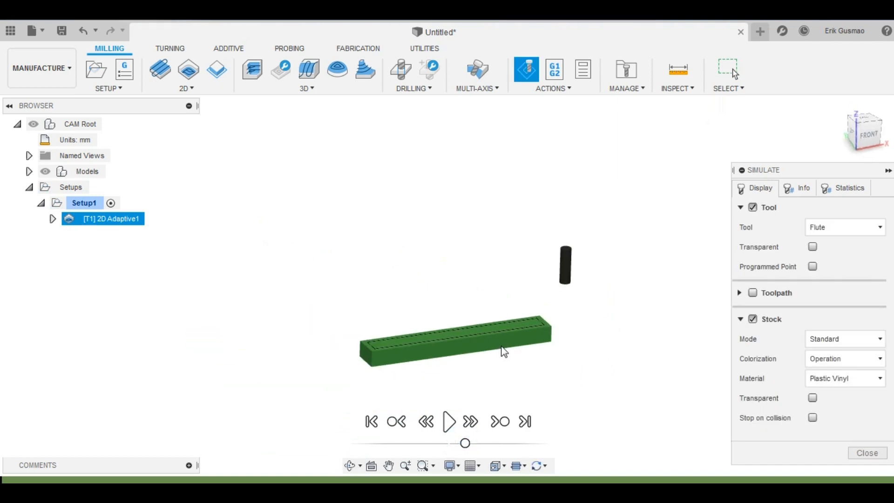
scroll(499, 355, "up", 7)
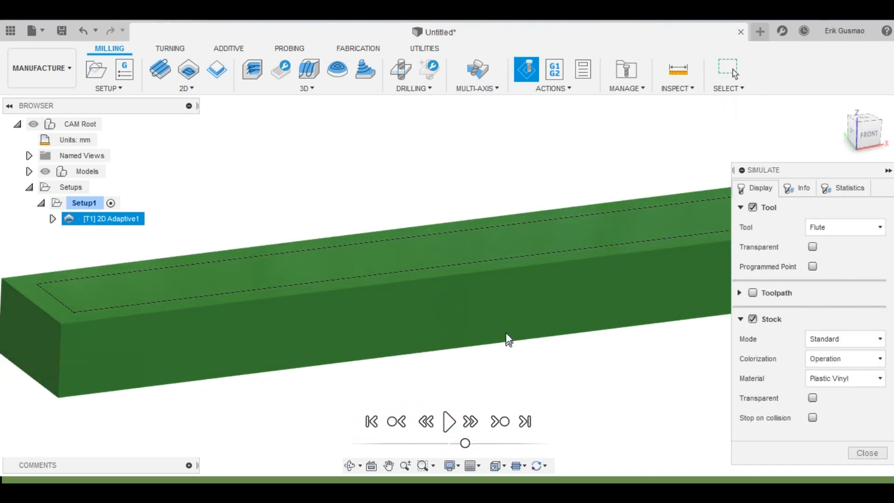
scroll(512, 336, "down", 4)
left_click(450, 422)
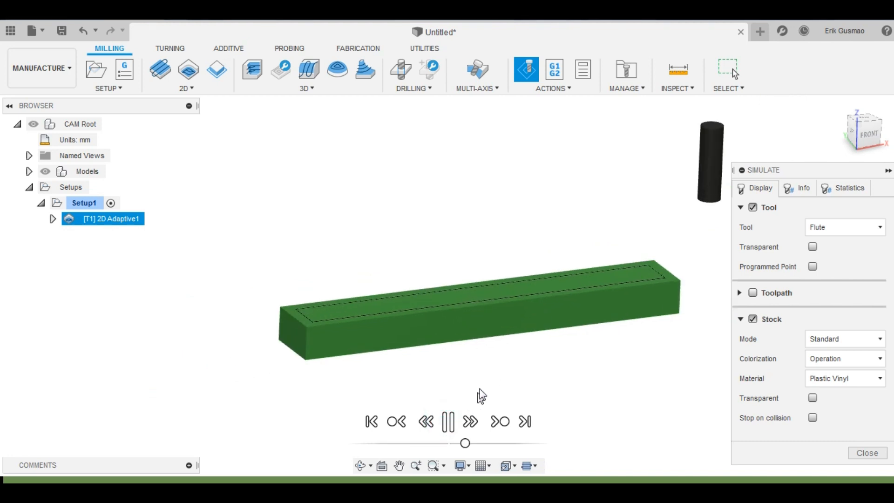
mouse_move(528, 338)
middle_mouse_down("shift")
mouse_move(538, 316)
mouse_move(545, 340)
middle_mouse_up("shift")
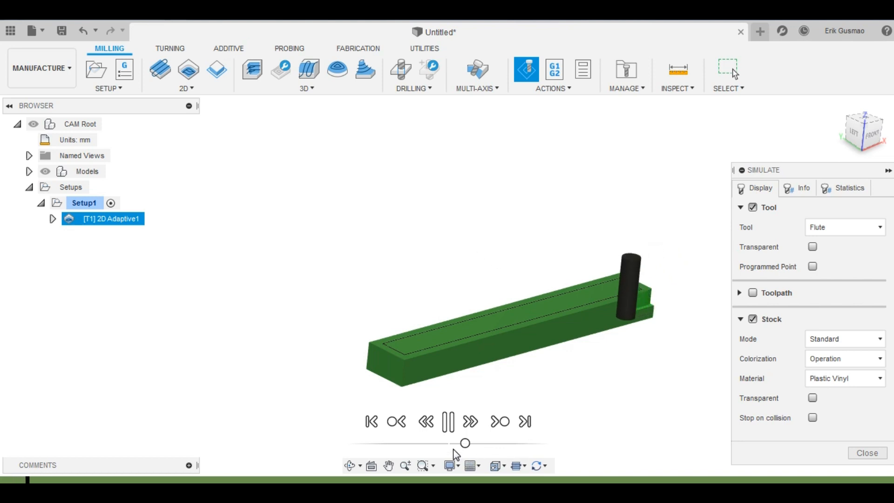
Adjust the playback speed, watch the tool cut the stock at successive depths, and close the simulation.
left_click_drag(463, 446, 457, 446)
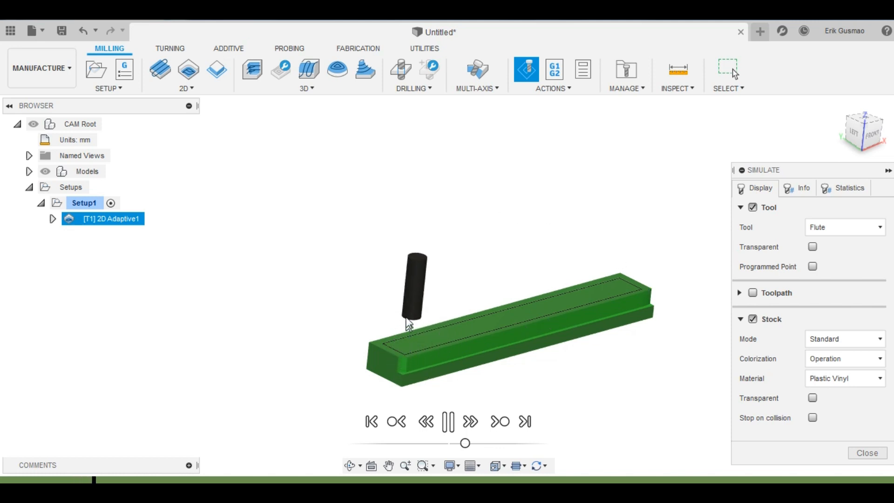
scroll(556, 333, "down", 1)
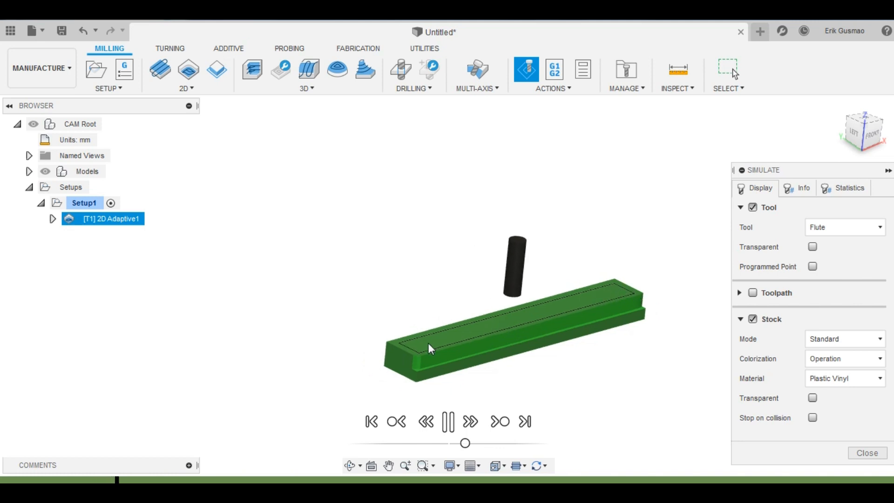
mouse_move(594, 357)
middle_mouse_down("shift")
mouse_move(575, 326)
mouse_move(578, 356)
middle_mouse_up("shift")
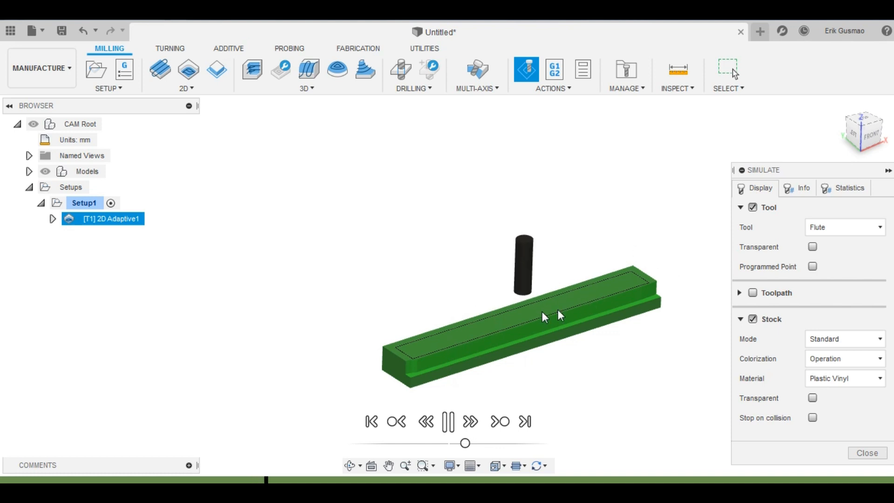
scroll(538, 318, "down", 1)
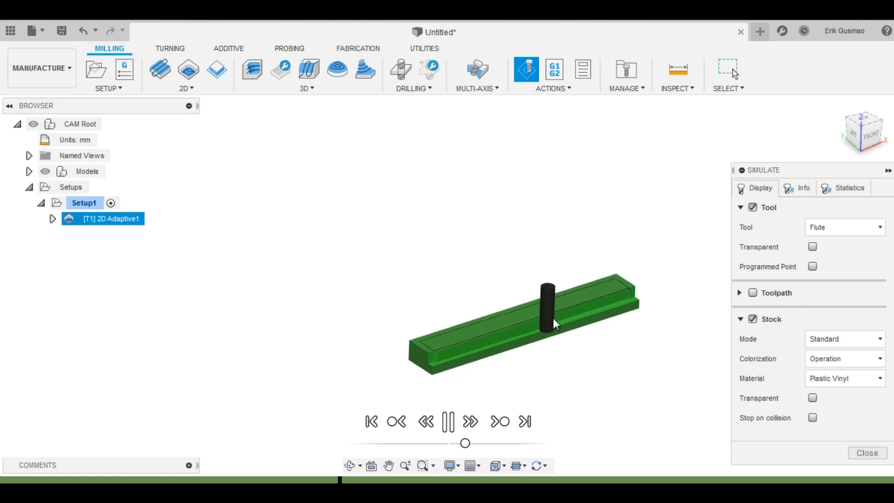
left_click(866, 453)
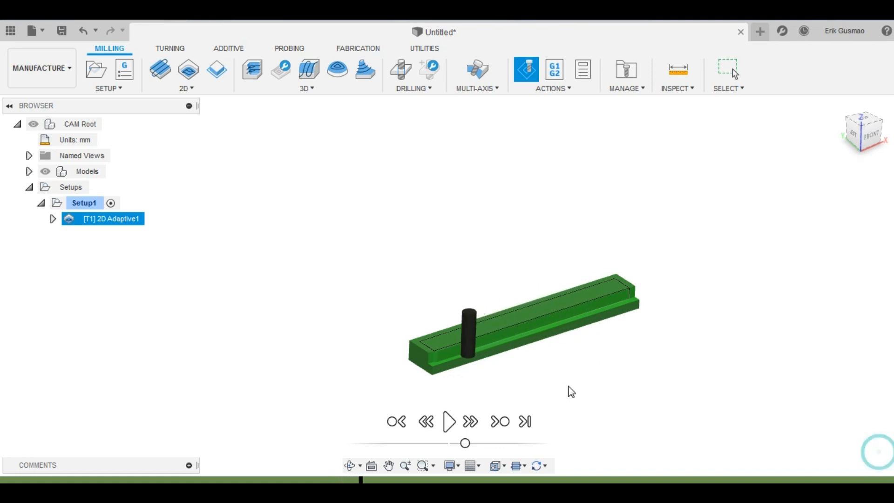
Edit the 2D Adaptive passes with an optimal load of 1.5 mm and regenerate the toolpath.
right_click(134, 222)
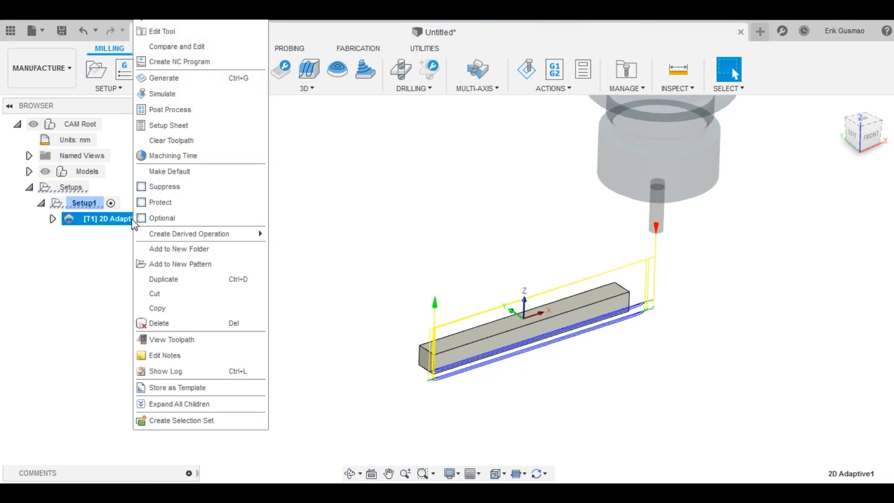
left_click(176, 20)
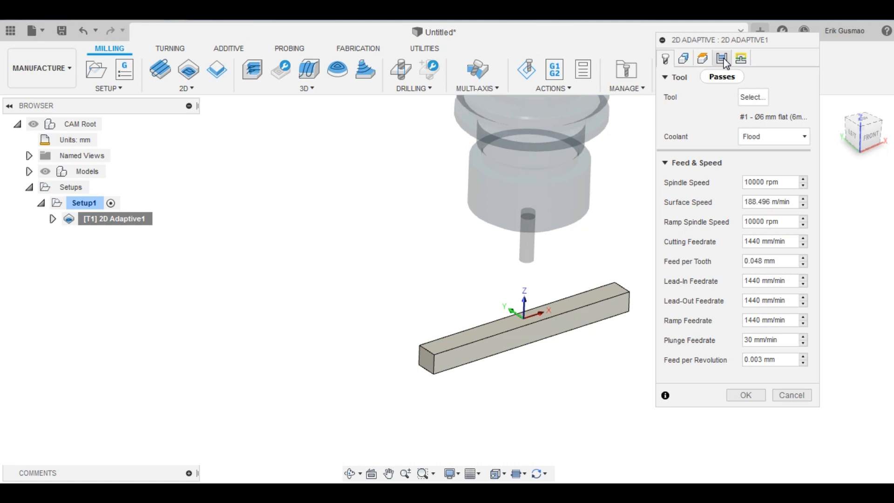
left_click(722, 58)
left_click(782, 117)
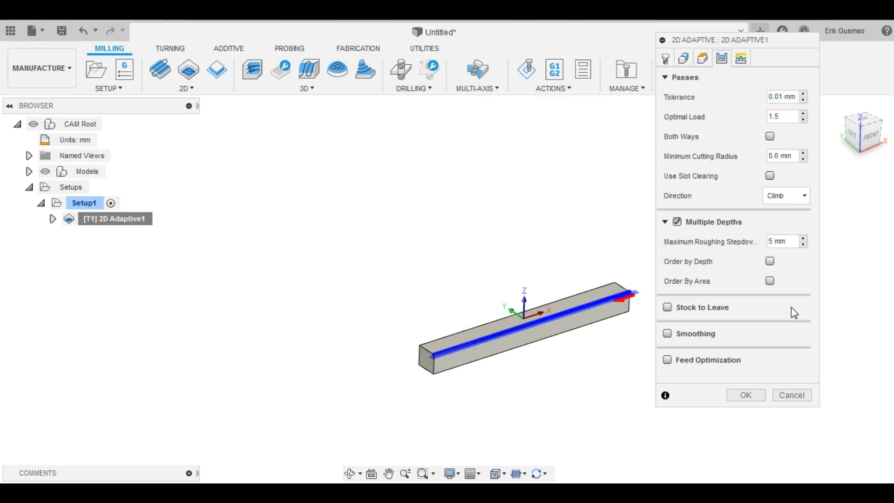
left_click(755, 396)
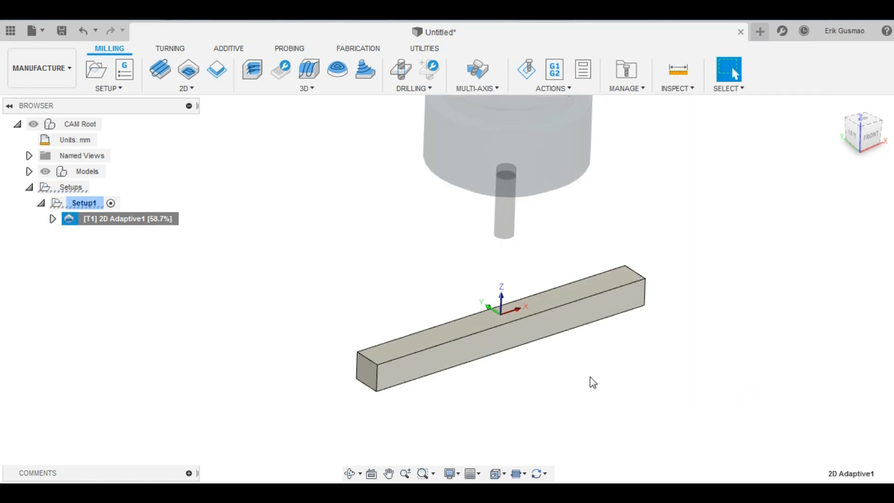
Simulate the 1.5 mm load toolpath along the bar's front side at adjusted playback speed, and close the simulation.
left_click(525, 65)
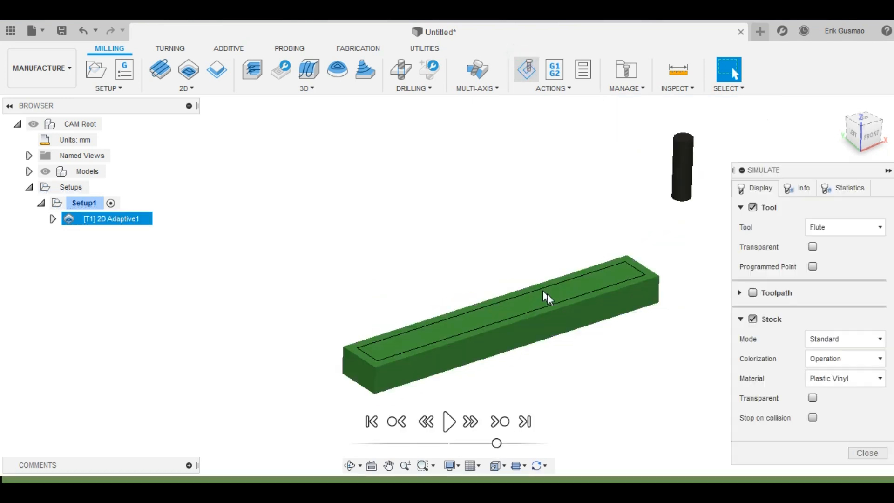
left_click(449, 422)
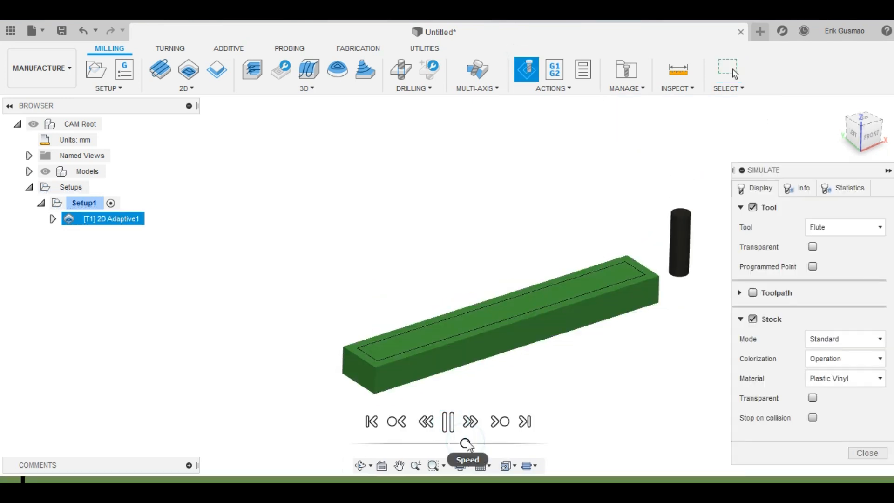
middle_click_drag(629, 290, 625, 363, "shift")
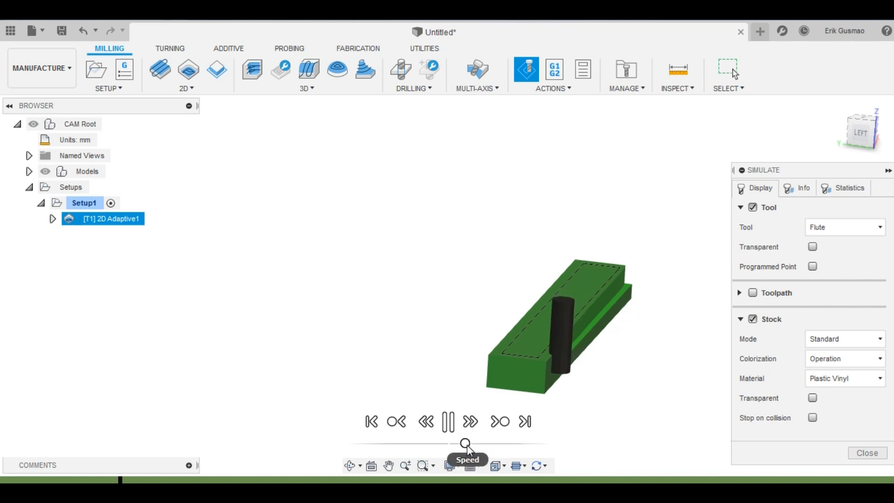
left_click_drag(465, 443, 488, 443)
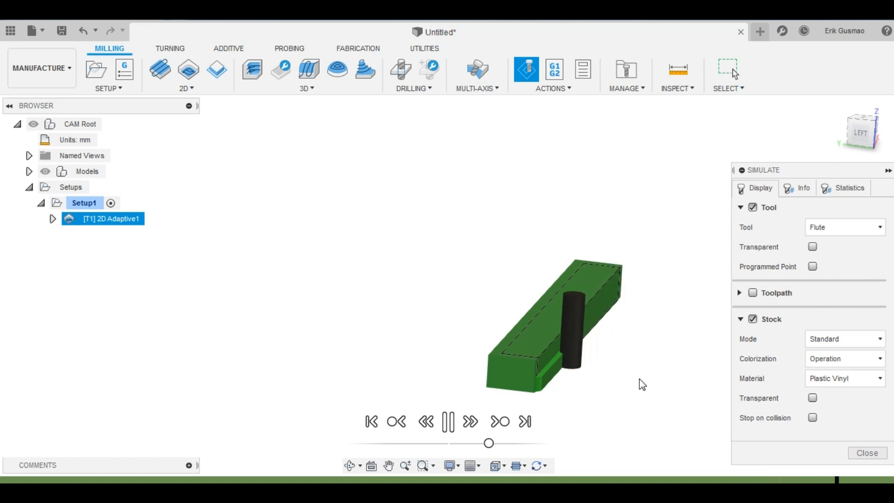
middle_click_drag(533, 402, 563, 336, "shift")
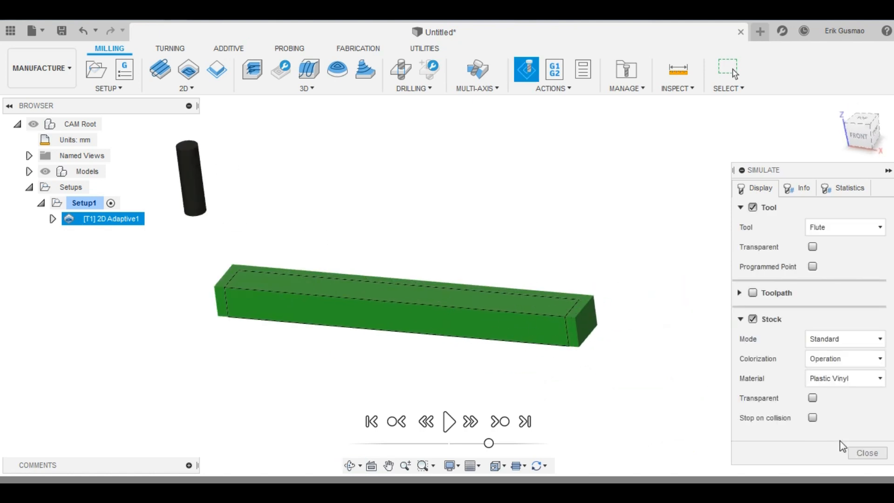
left_click(871, 453)
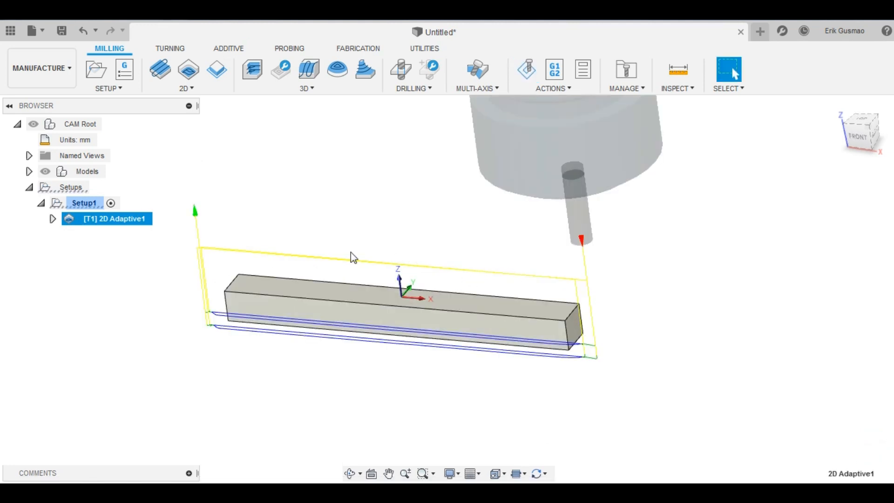
Extend the 2D Adaptive pocket selection from the single front edge to the closed chain around the bar's top face, and regenerate the toolpath.
right_click(138, 223)
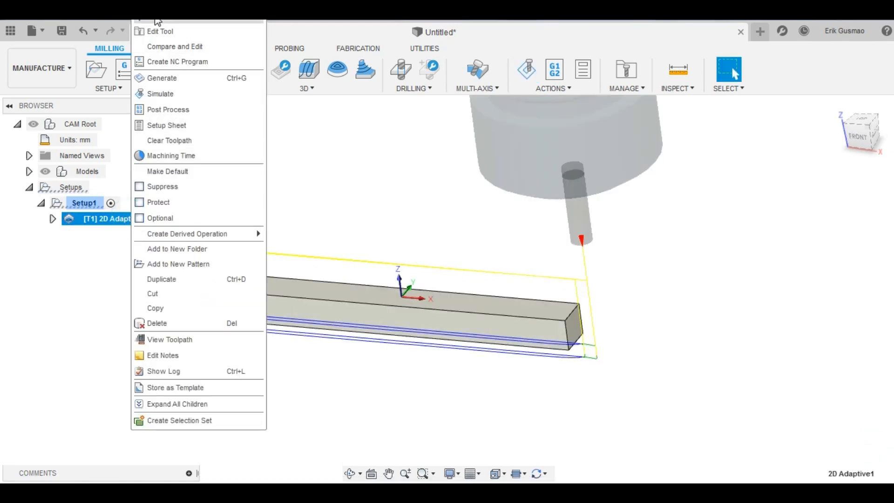
left_click(165, 29)
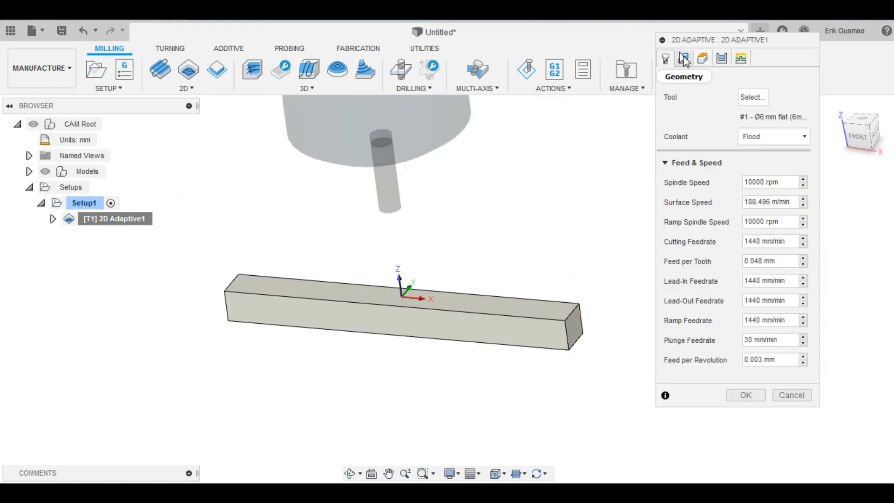
left_click(685, 59)
scroll(578, 331, "up", 3)
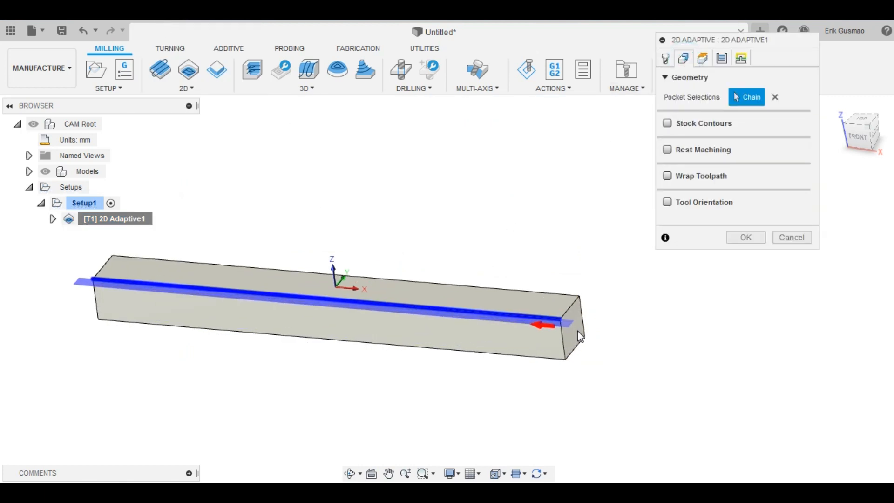
left_click(517, 314)
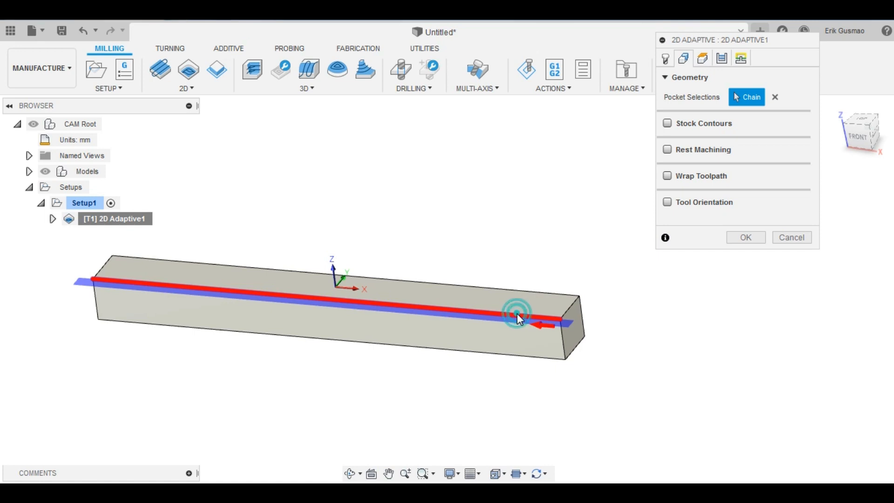
left_click(615, 346)
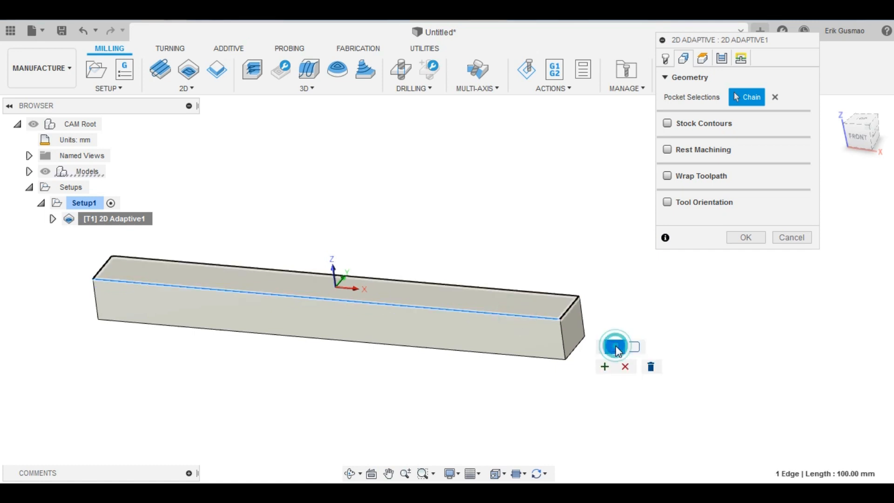
left_click(607, 372)
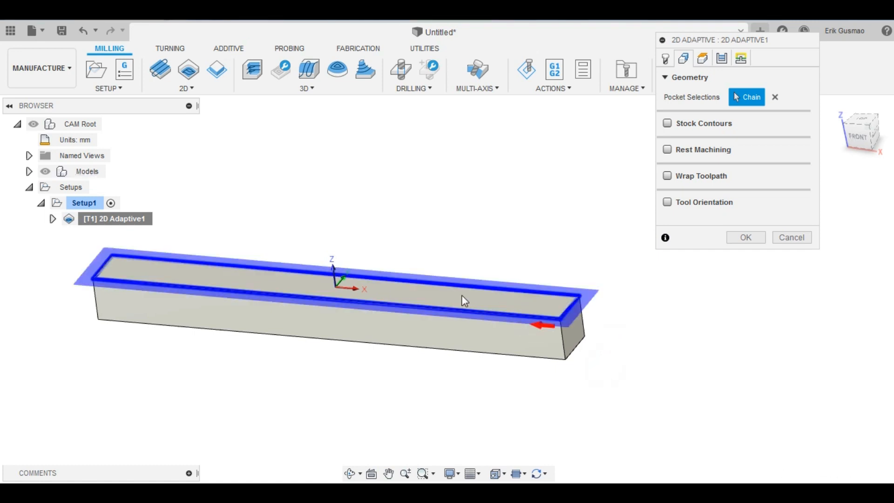
scroll(428, 289, "down", 3)
middle_click_drag(428, 289, 404, 321, "shift")
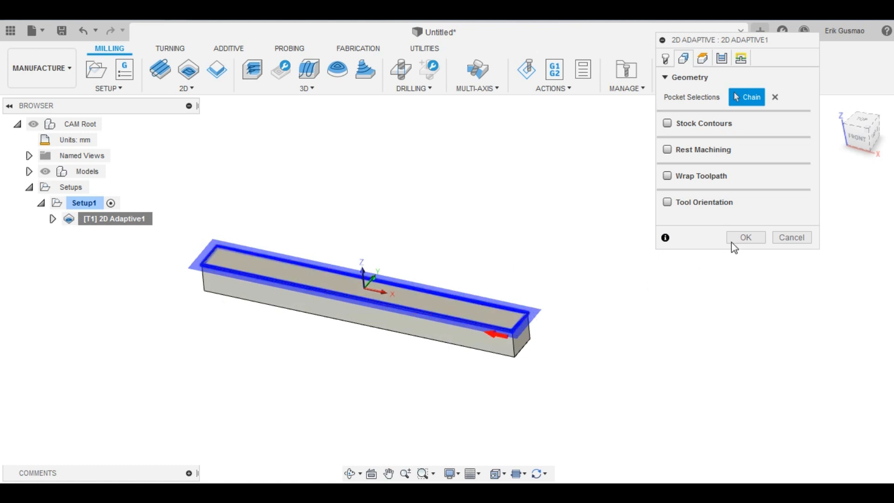
left_click(746, 237)
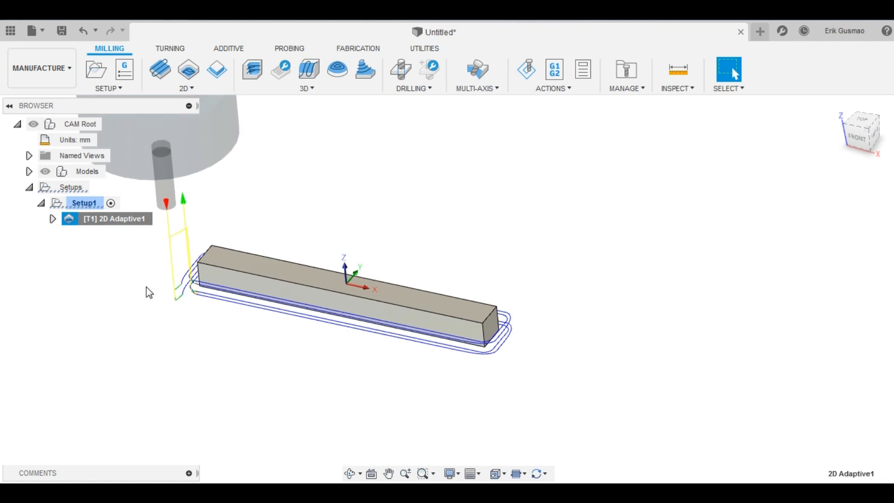
Simulate the closed-contour toolpath cutting the stock around the whole bar, and close the simulation.
scroll(150, 287, "up", 2)
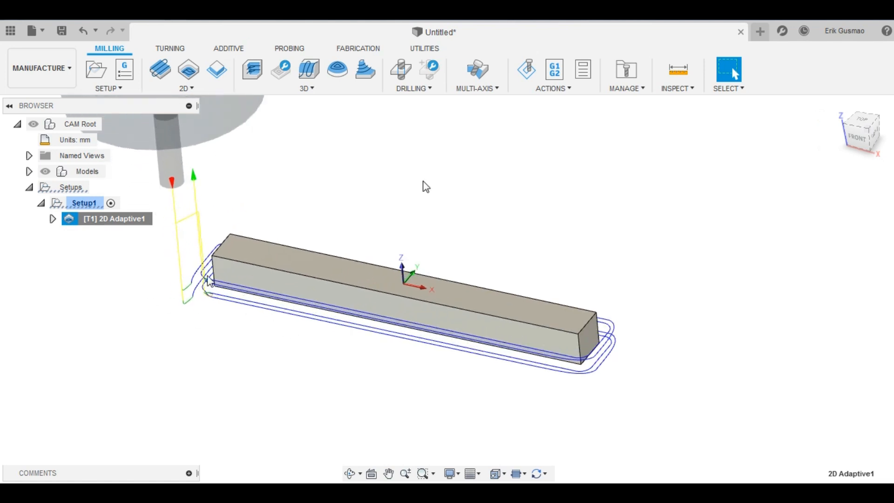
left_click(529, 71)
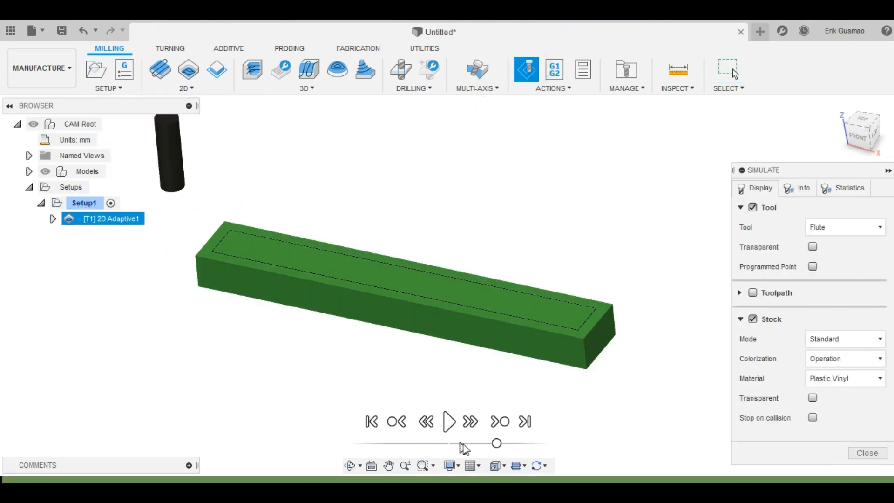
left_click(450, 422)
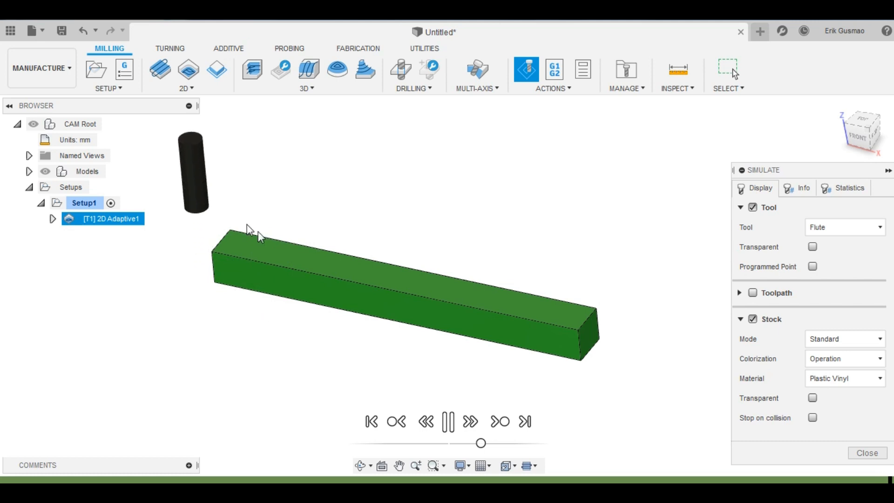
middle_click_drag(319, 271, 404, 270, "shift")
scroll(404, 269, "down", 4)
scroll(296, 227, "up", 2)
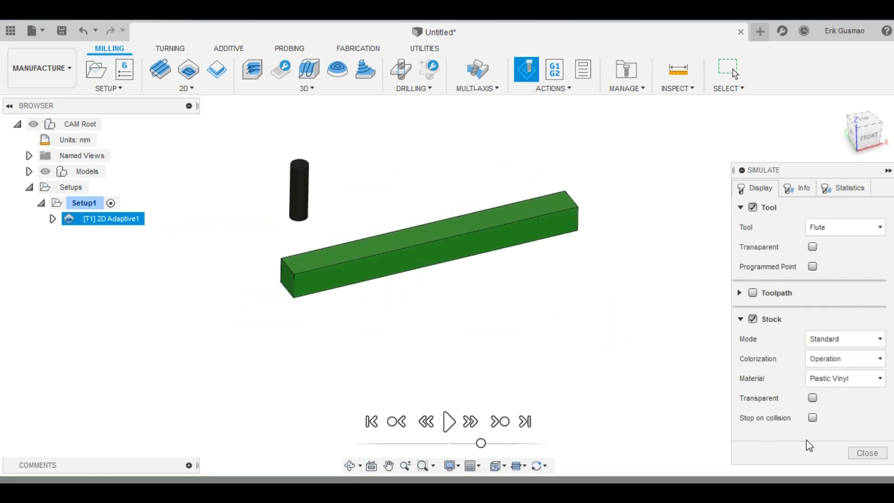
left_click(868, 453)
Examine the adaptive passes surrounding the bar and their entry moves from several angles.
middle_click_drag(361, 257, 416, 298, "shift")
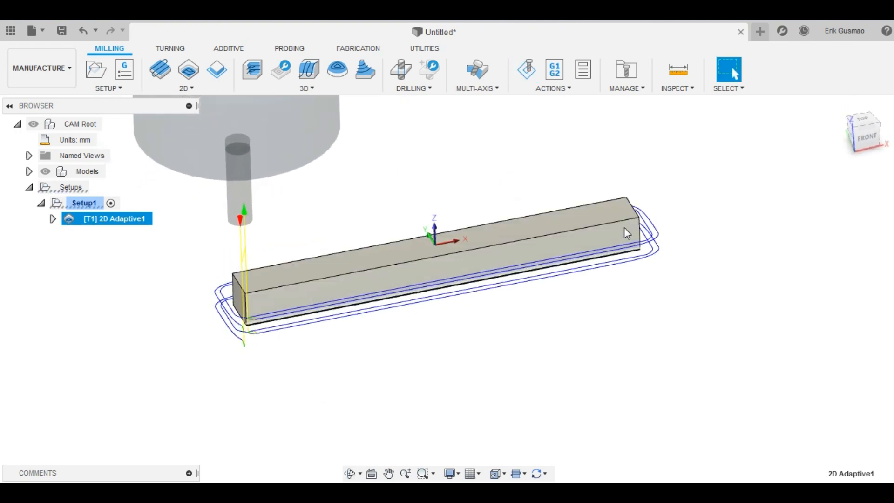
middle_click_drag(350, 255, 363, 316, "shift")
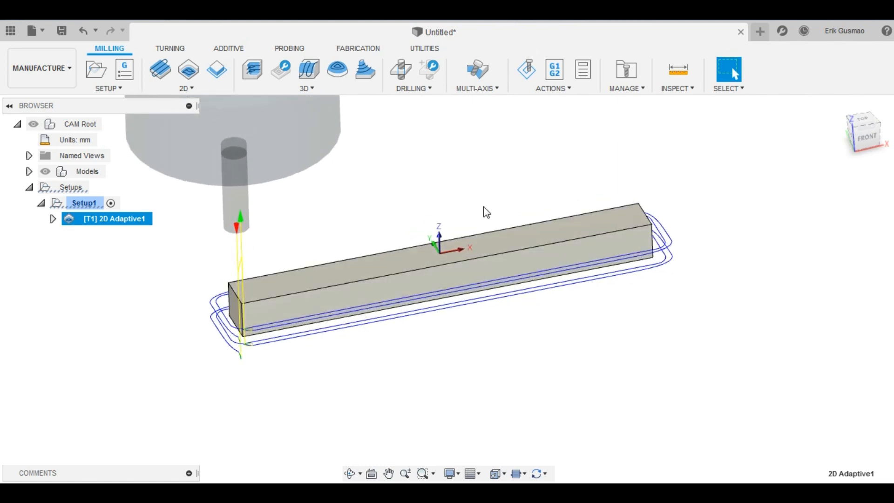
scroll(256, 314, "up", 2)
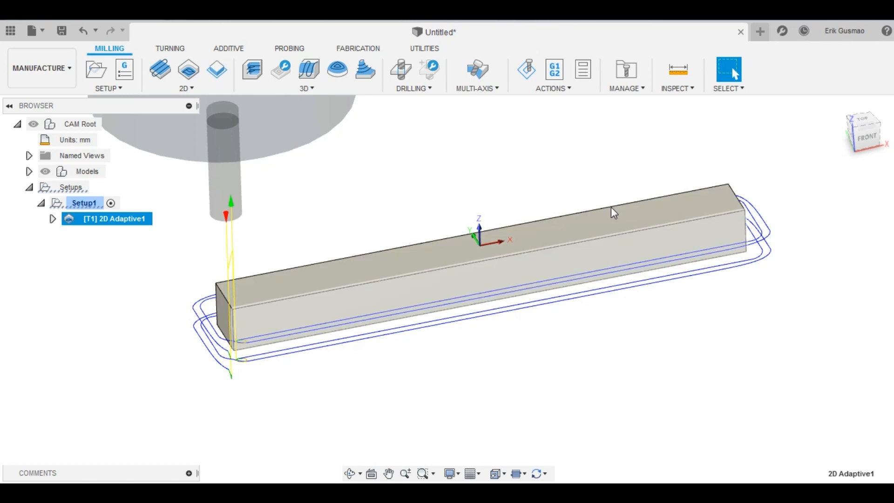
middle_click_drag(431, 266, 508, 398, "shift")
scroll(536, 371, "down", 2)
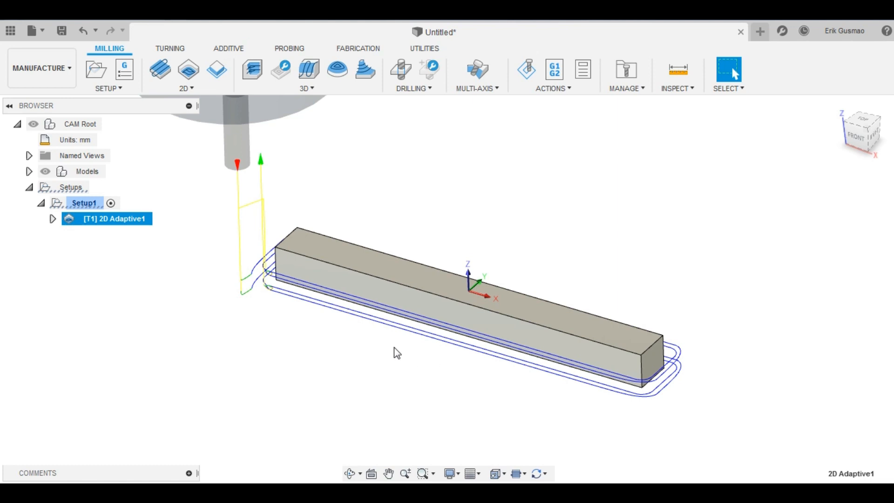
scroll(308, 302, "down", 1)
Open the 2D Adaptive operation for editing and bring up the library settings of its 6 mm flat end mill.
right_click(136, 224)
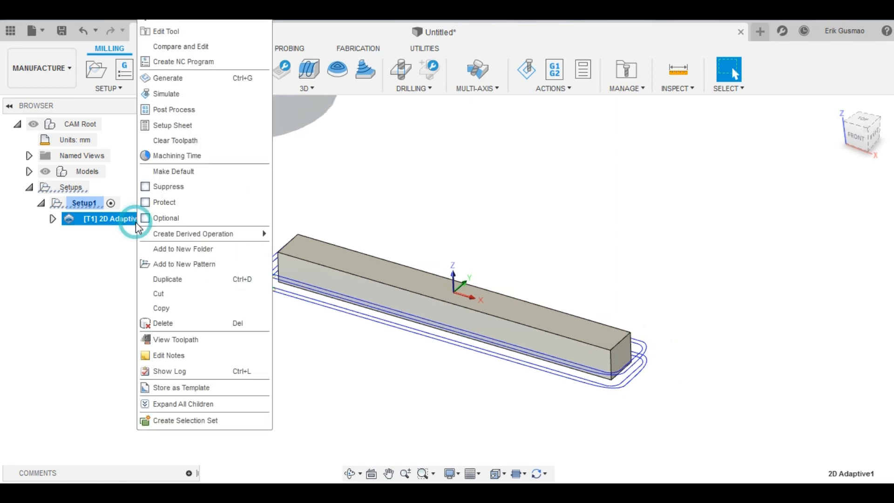
left_click(182, 20)
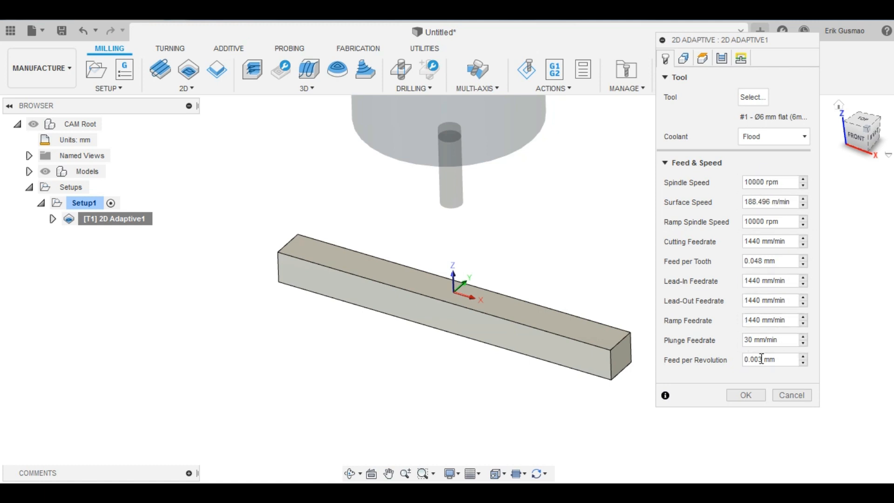
scroll(601, 356, "up", 2)
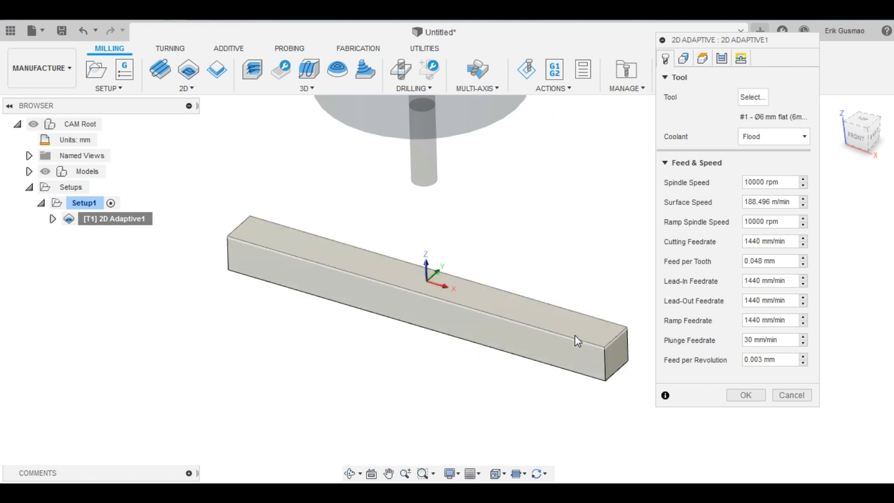
scroll(557, 337, "down", 2)
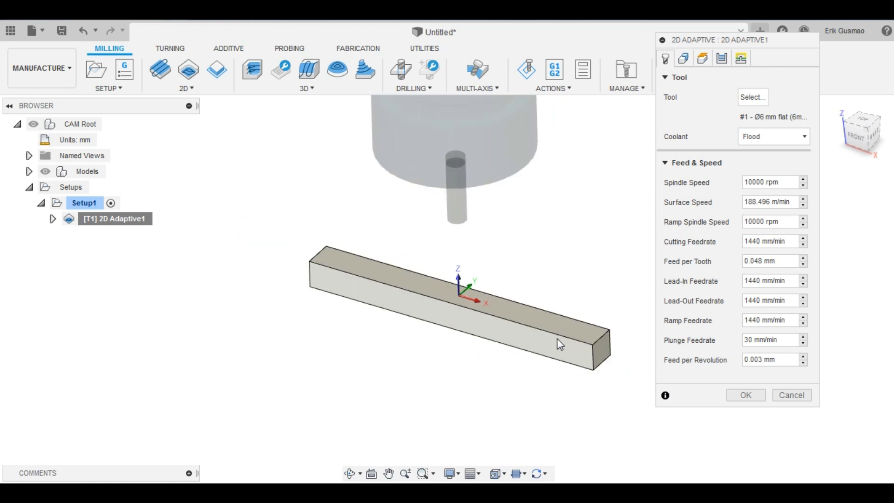
scroll(645, 370, "up", 2)
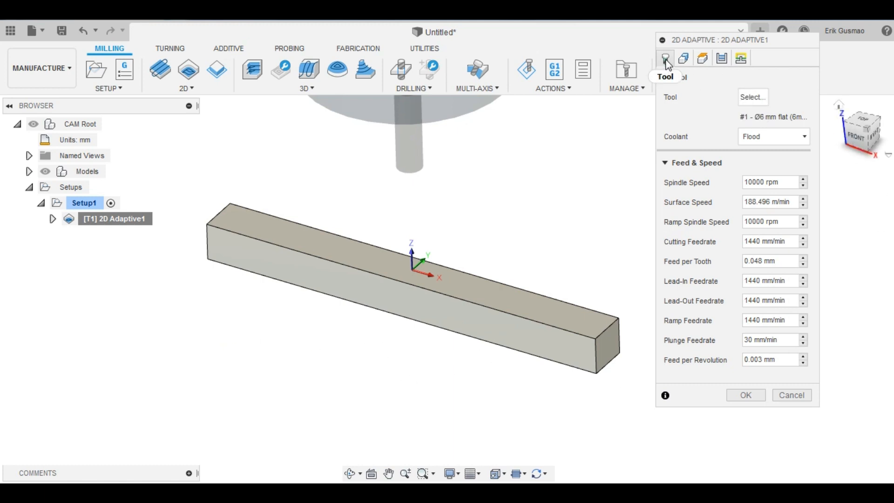
left_click(752, 99)
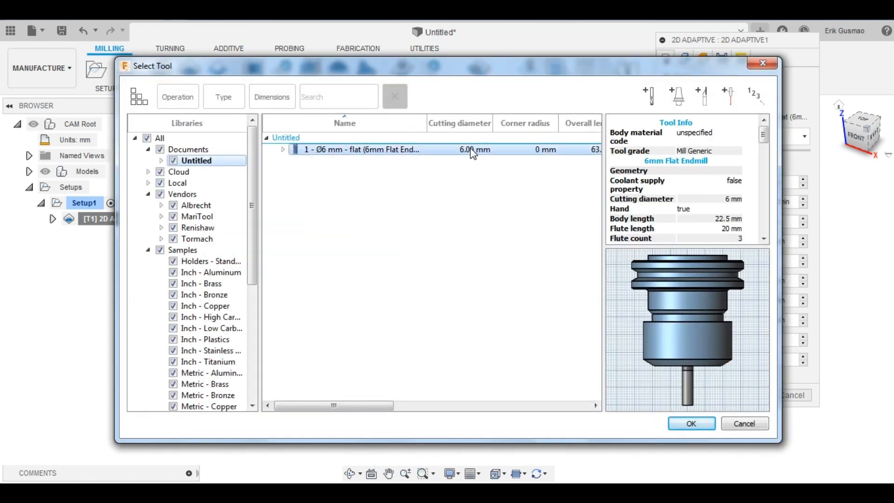
right_click(472, 154)
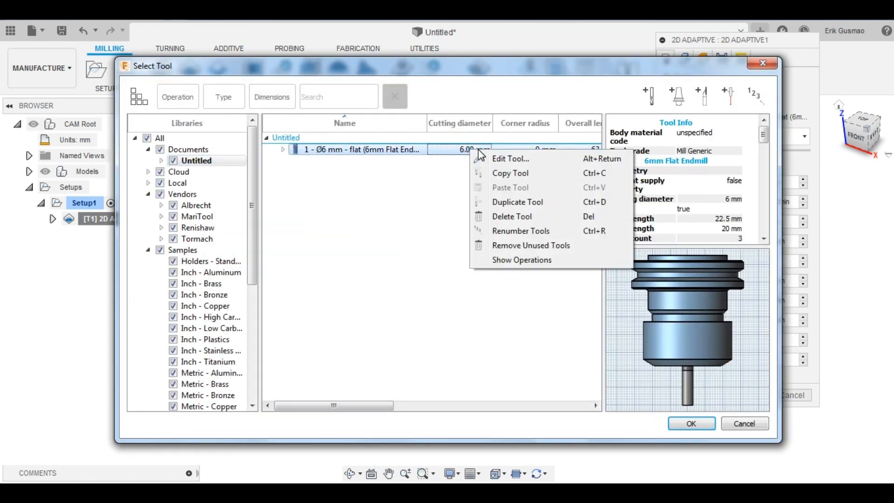
left_click(506, 160)
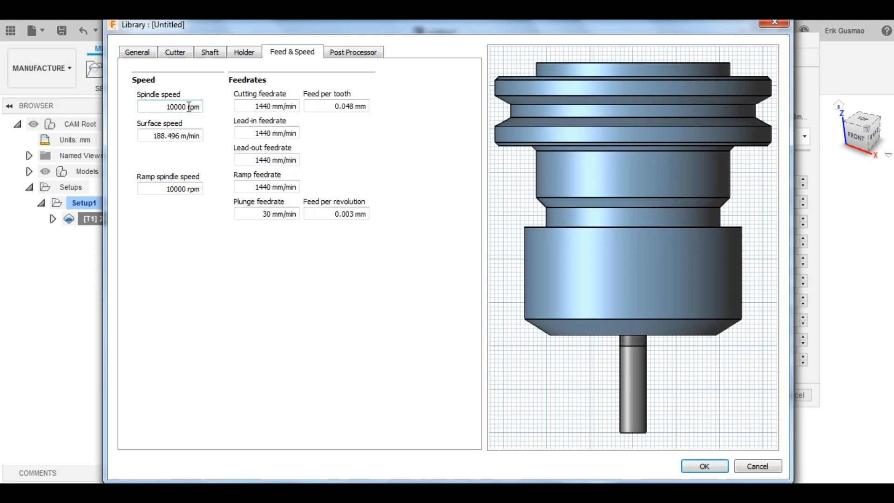
Switch to the Picture1 image, study the milling feed formulas for feed per tooth and feedrate, and return to the tool settings.
left_click(145, 493)
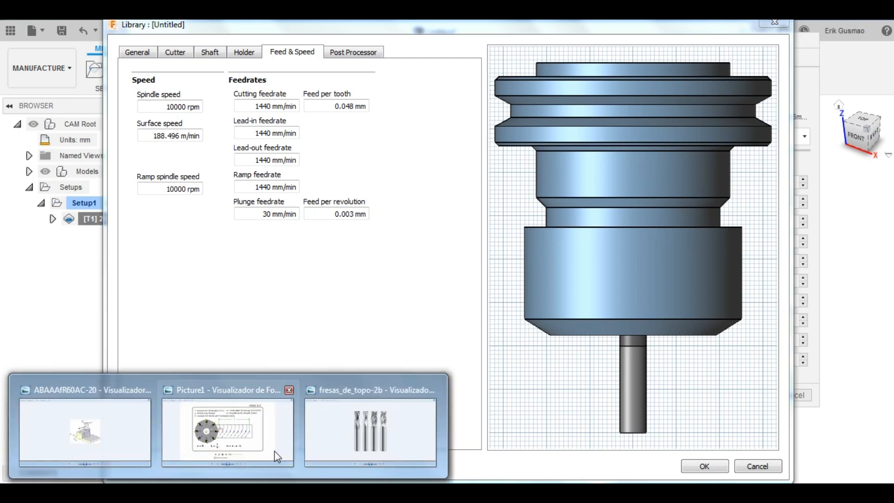
left_click(233, 438)
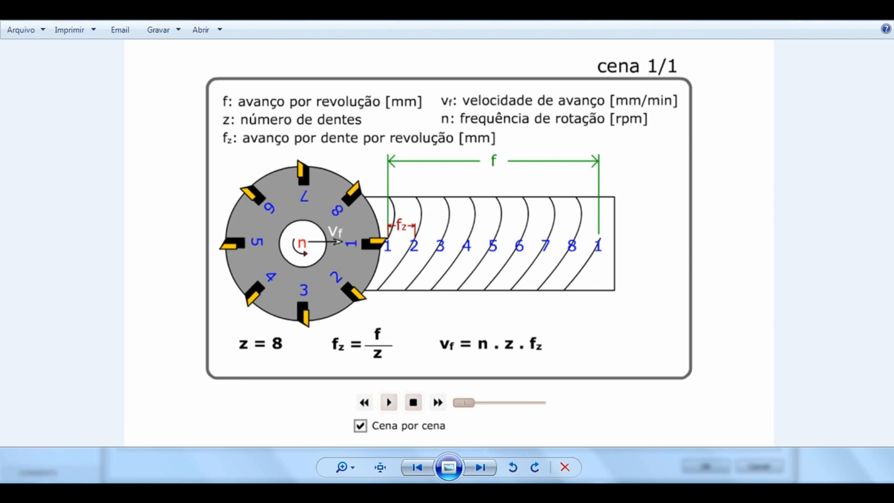
left_click(79, 429)
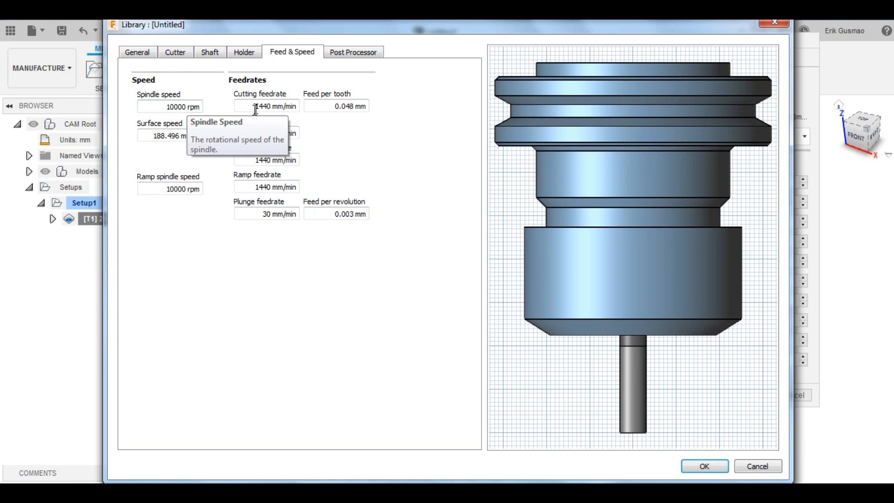
Try a feed per tooth of 0.05 mm, a cutting feedrate of 2250 mm/min and a spindle speed of 15000 rpm for the end mill.
double_click(358, 106)
left_click(358, 105)
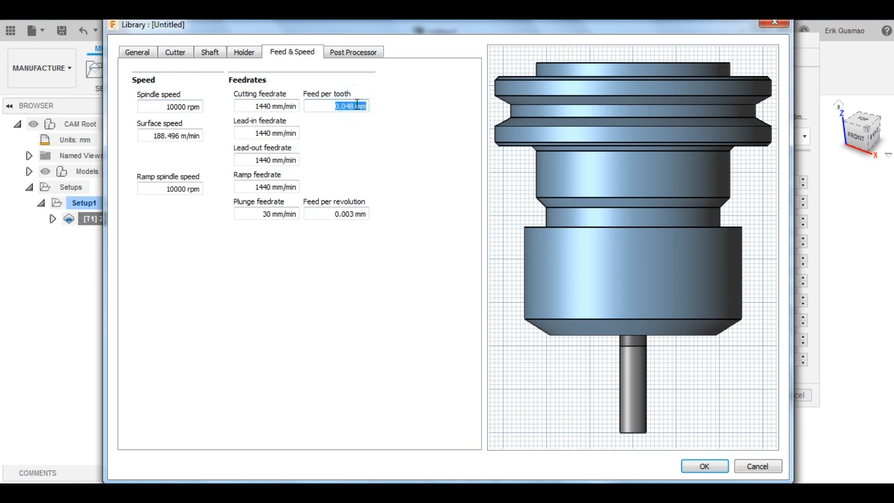
type("0.0")
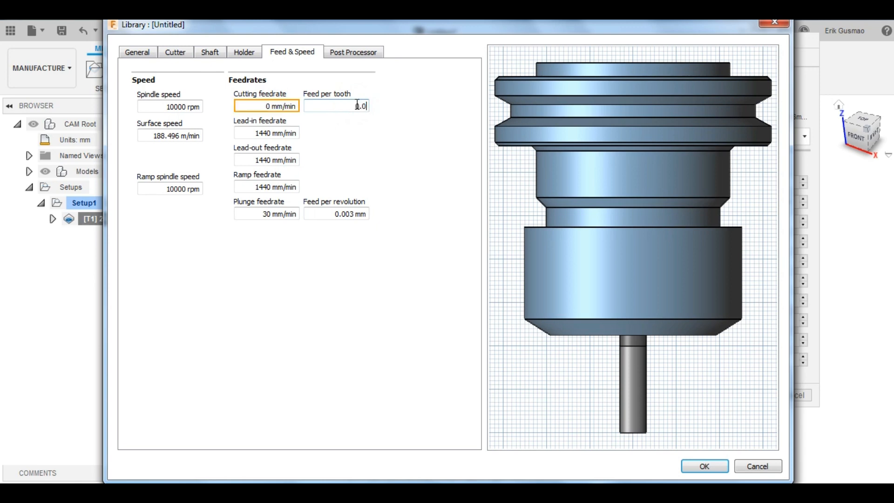
type("5")
left_click(285, 108)
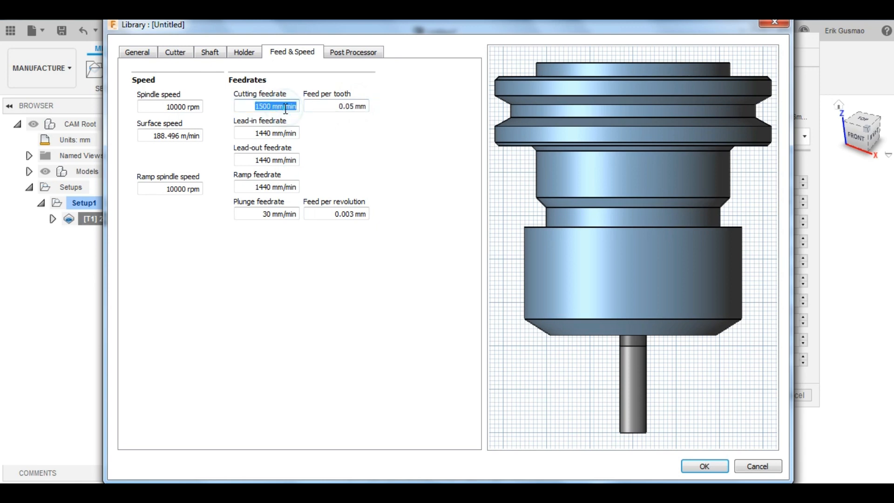
type("2250")
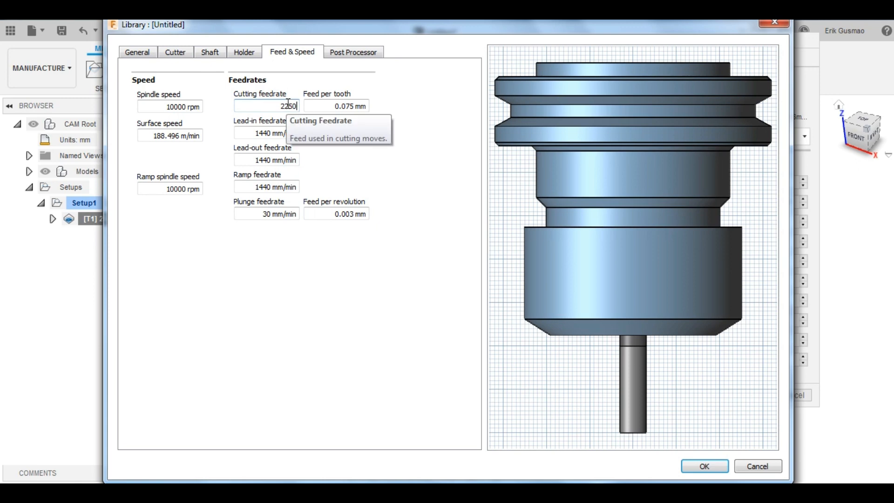
left_click(186, 106)
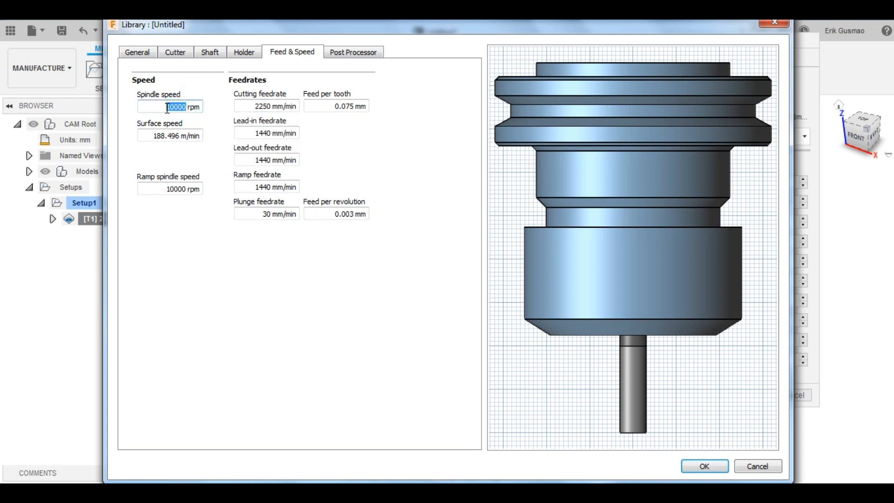
type("15000")
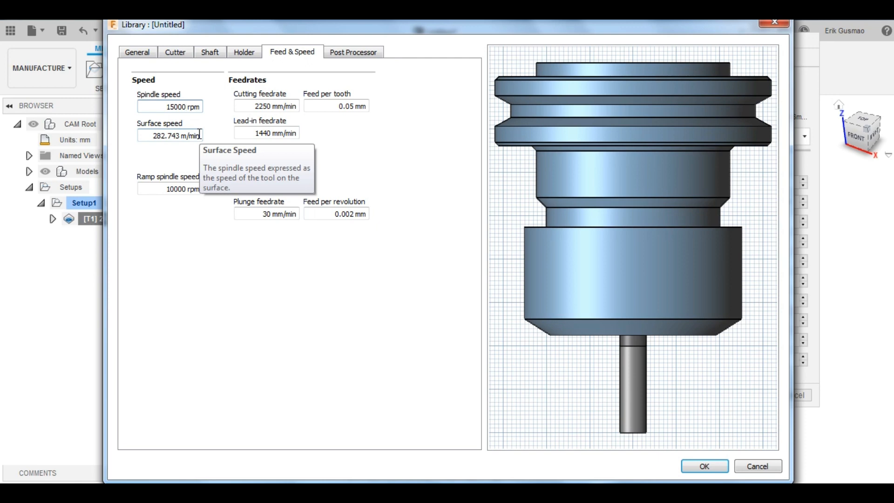
Try a cutting feedrate of 5000 mm/min and a feed per tooth of 0.01 mm for the end mill.
left_click_drag(271, 106, 249, 106)
type("50")
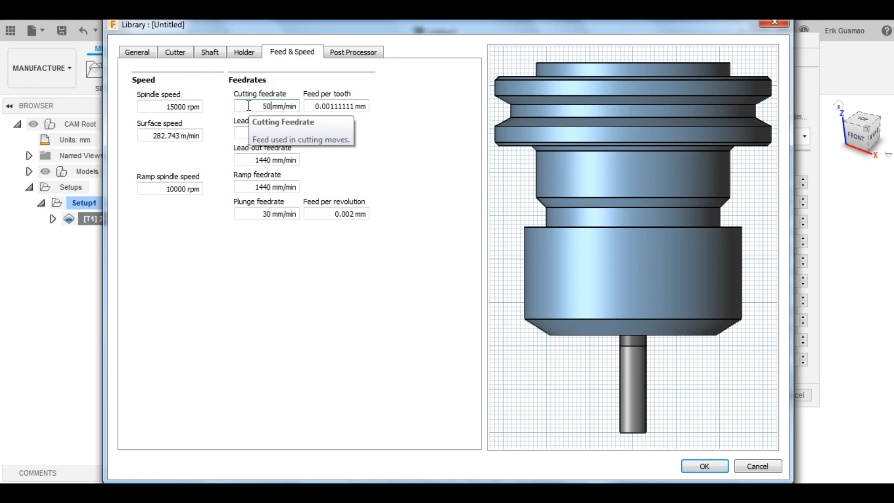
type("00")
double_click(346, 105)
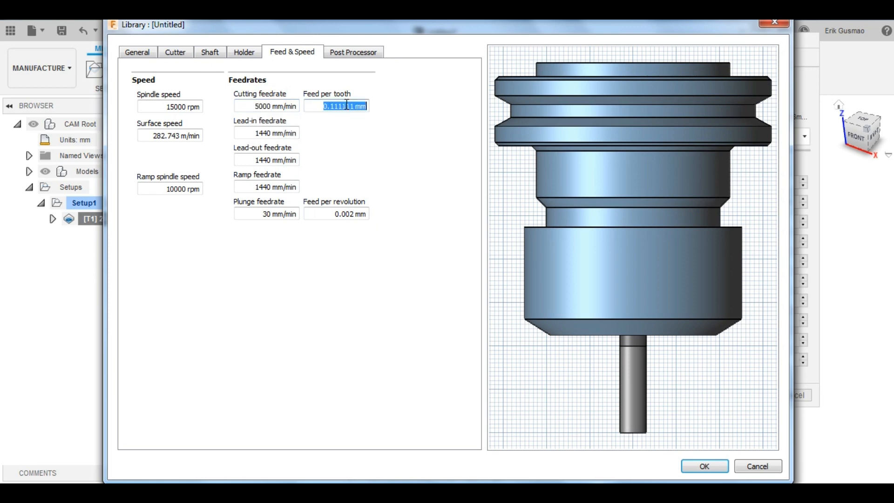
type("0.01")
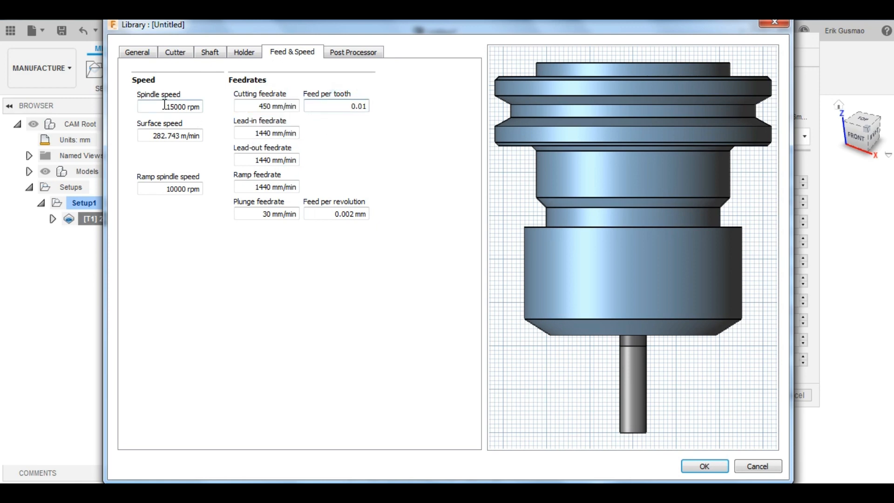
Set the end mill's feed per tooth to 0.1 mm and spindle speed to 18000 rpm, and override the operation's feeds and speeds with them.
double_click(358, 106)
type("0.1")
double_click(188, 107)
type("18000")
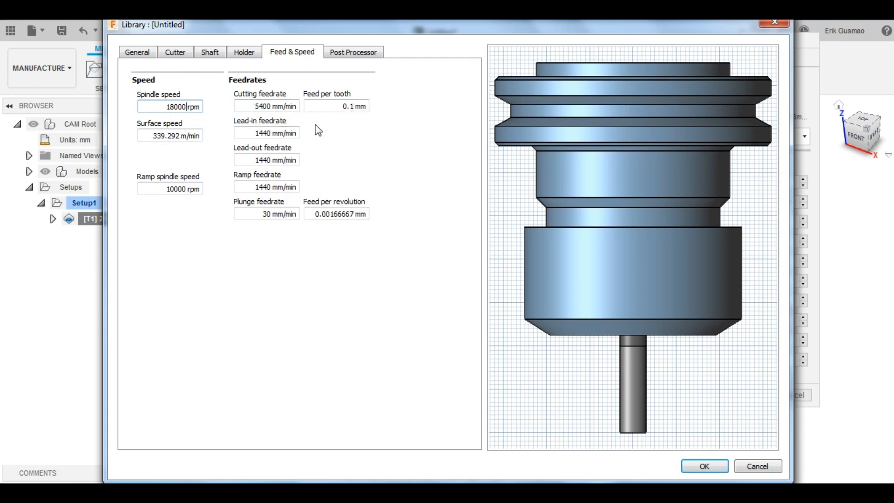
left_click(704, 465)
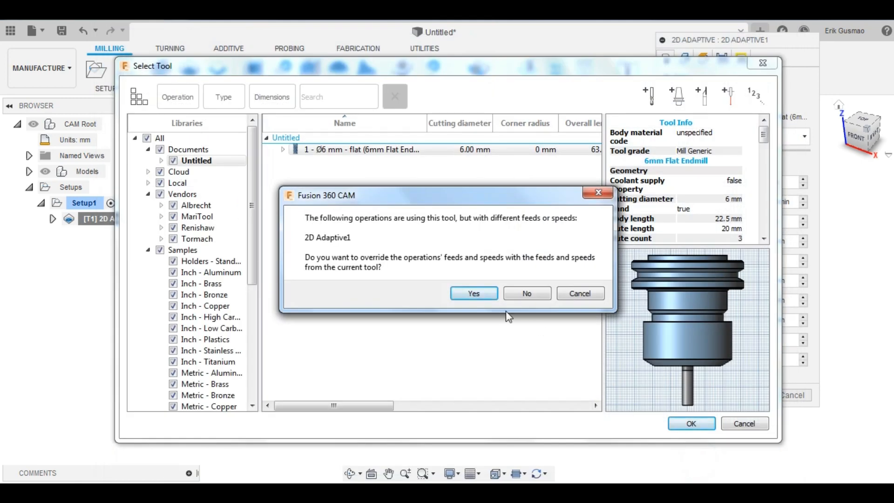
left_click(476, 293)
left_click(690, 425)
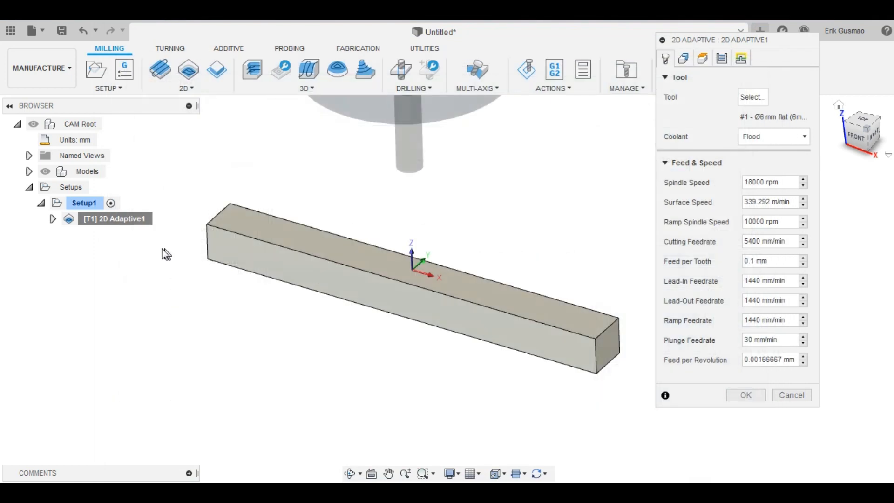
Set the optimal load of the 2D Adaptive passes to 0.5 mm.
left_click(722, 58)
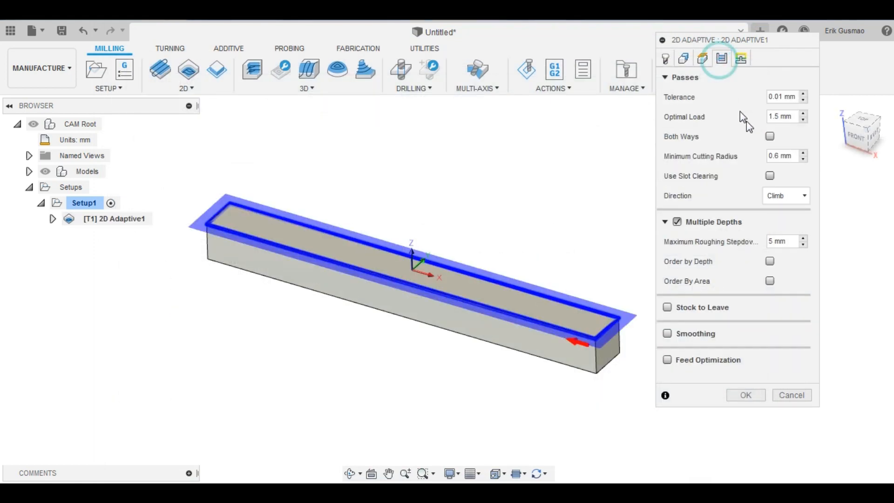
left_click_drag(795, 118, 730, 119)
type("0.5")
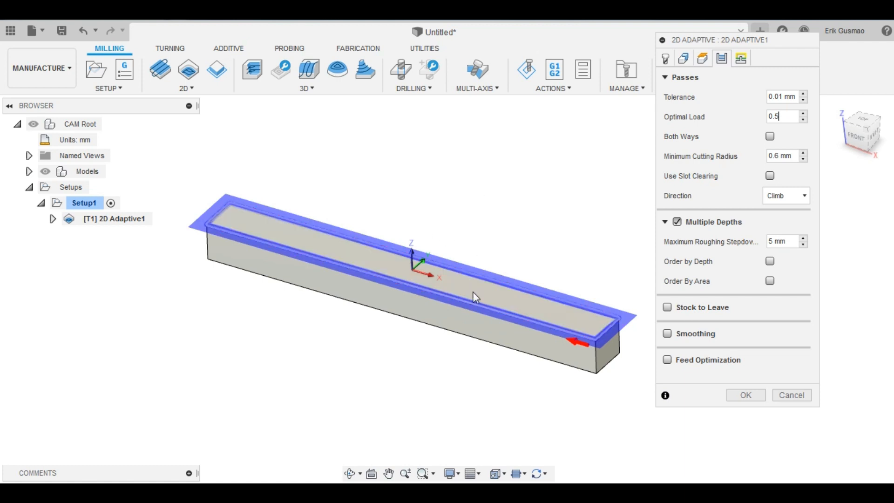
left_click(565, 332)
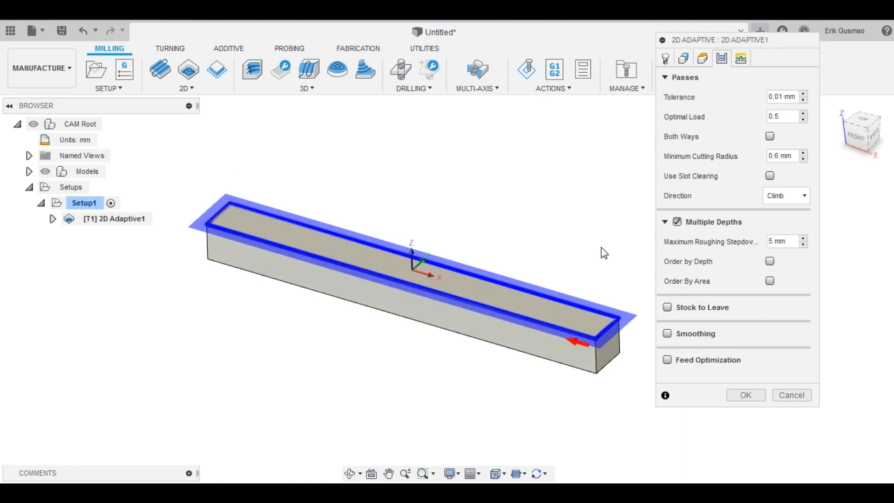
Reduce the pocket selection from the closed top-face chain to an open chain on the front top edge, and regenerate the toolpath.
scroll(465, 259, "down", 2)
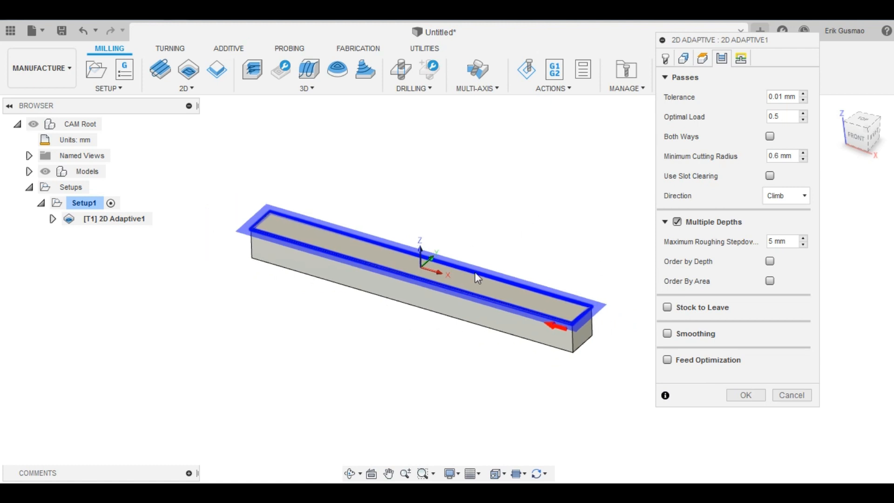
scroll(527, 292, "up", 2)
scroll(504, 319, "down", 2)
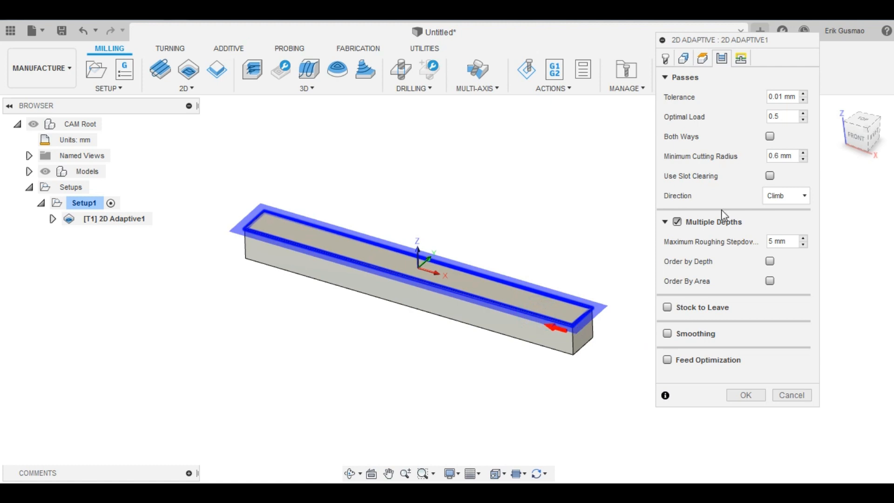
left_click(684, 59)
left_click(540, 315)
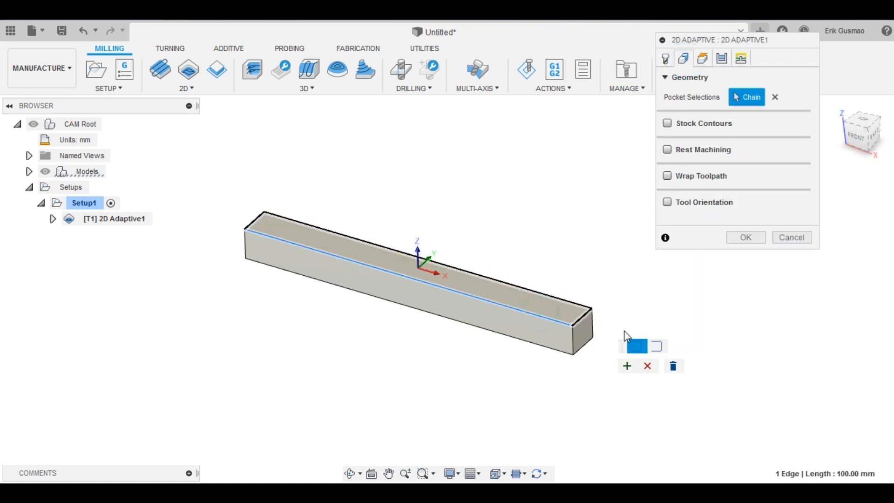
left_click(657, 346)
left_click(627, 366)
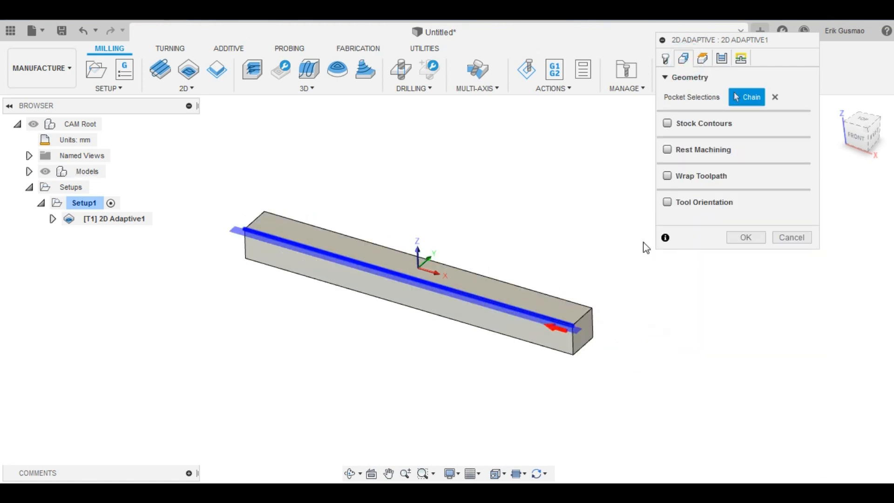
middle_click_drag(371, 321, 295, 314)
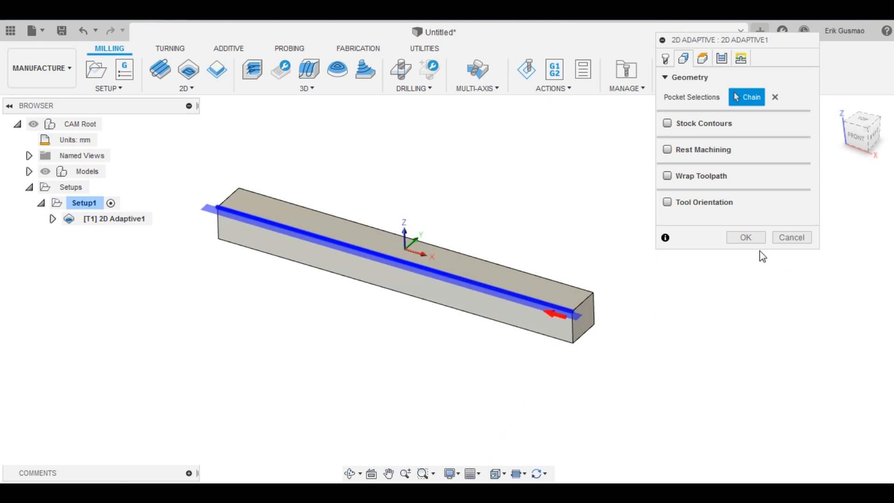
left_click(745, 237)
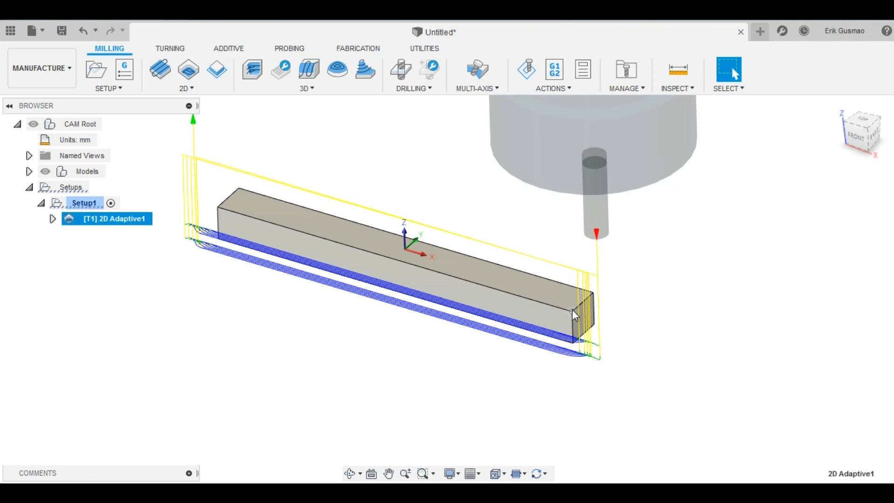
Open the 2D Adaptive operation for editing, review its feed, linking and ramp settings, and leave it without changes.
middle_click_drag(489, 330, 538, 241, "shift")
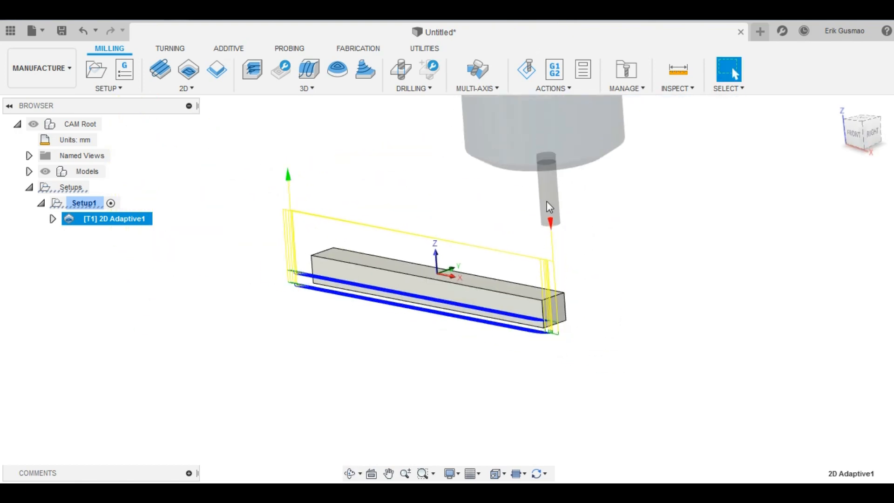
middle_click_drag(512, 295, 549, 292, "shift")
mouse_move(539, 331)
middle_mouse_down("shift")
mouse_move(529, 324)
mouse_move(540, 317)
middle_mouse_up("shift")
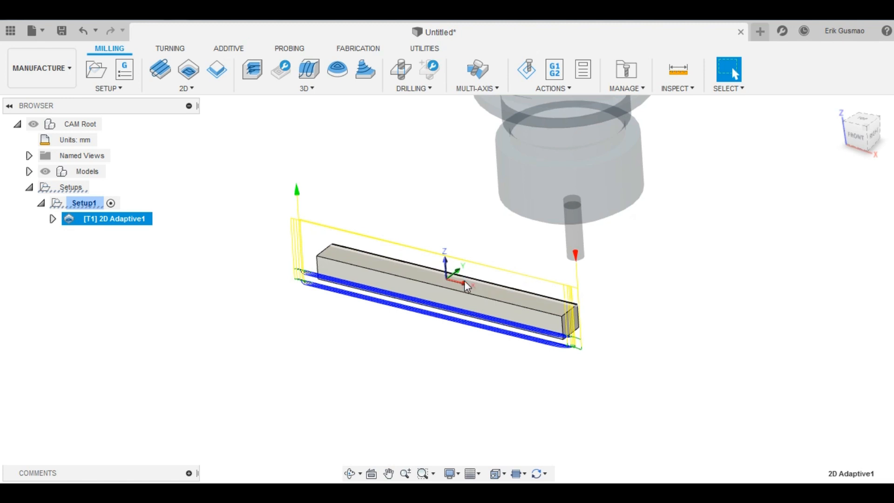
right_click(104, 219)
left_click(131, 23)
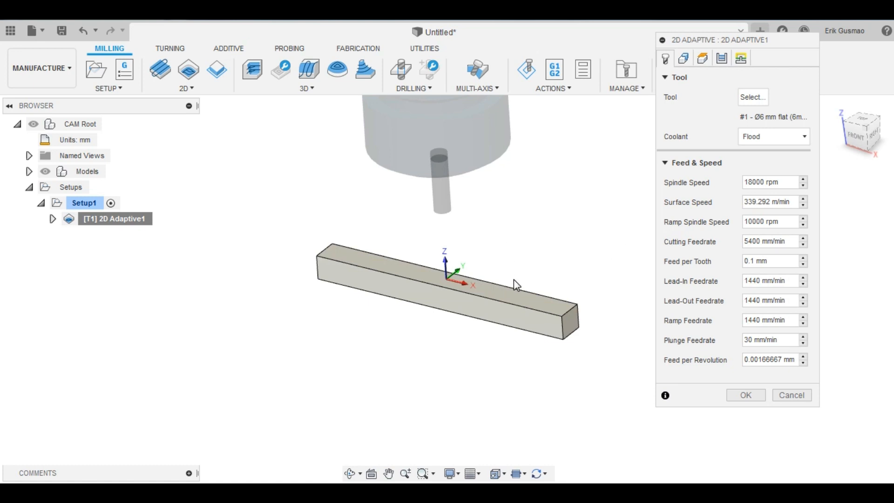
scroll(515, 281, "up", 3)
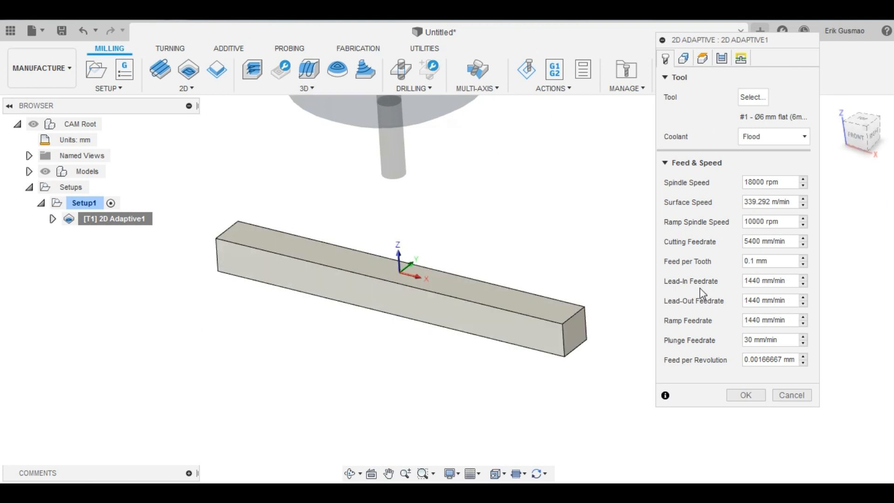
left_click(741, 59)
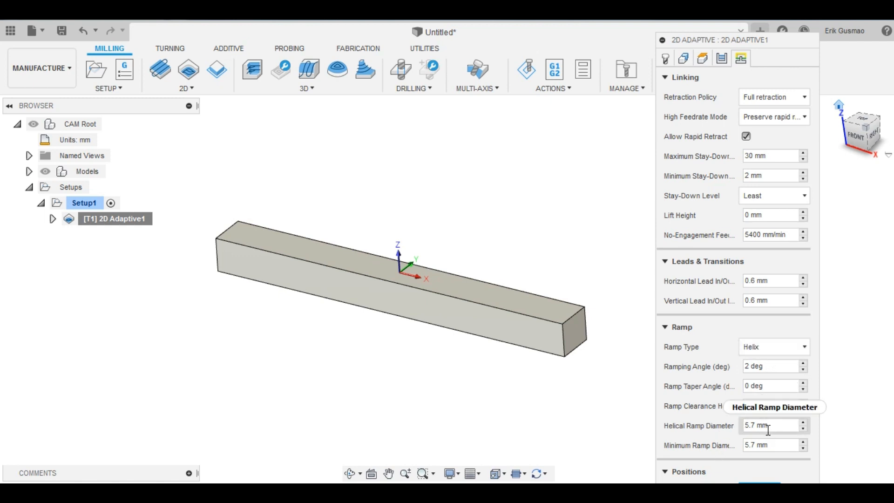
left_click(768, 408)
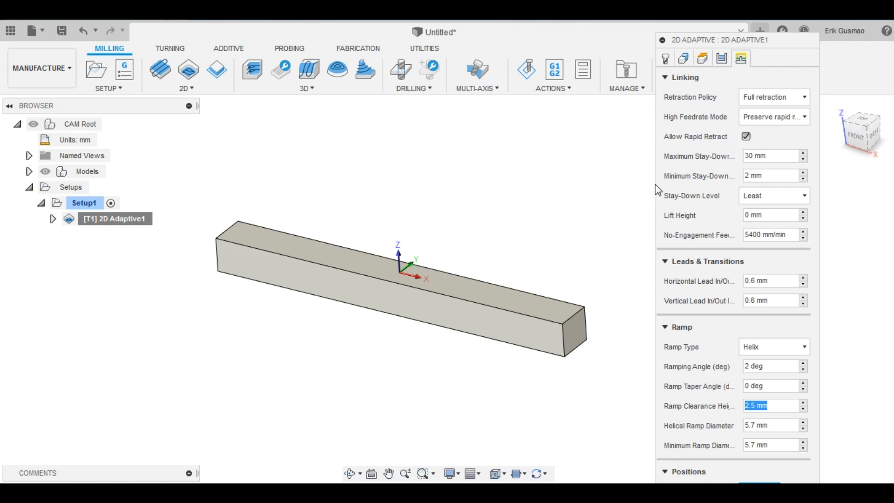
scroll(541, 236, "up", 1)
scroll(541, 234, "down", 3)
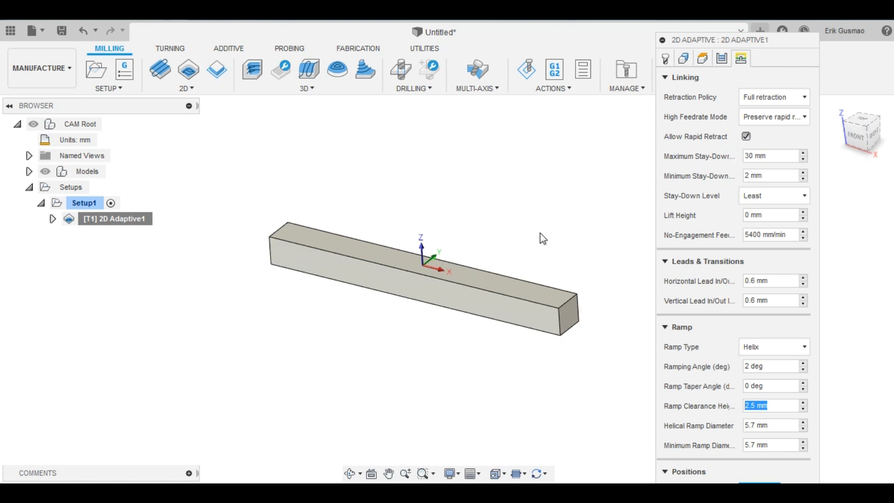
left_click(507, 202)
key("Escape")
scroll(515, 257, "down", 3)
scroll(513, 263, "up", 3)
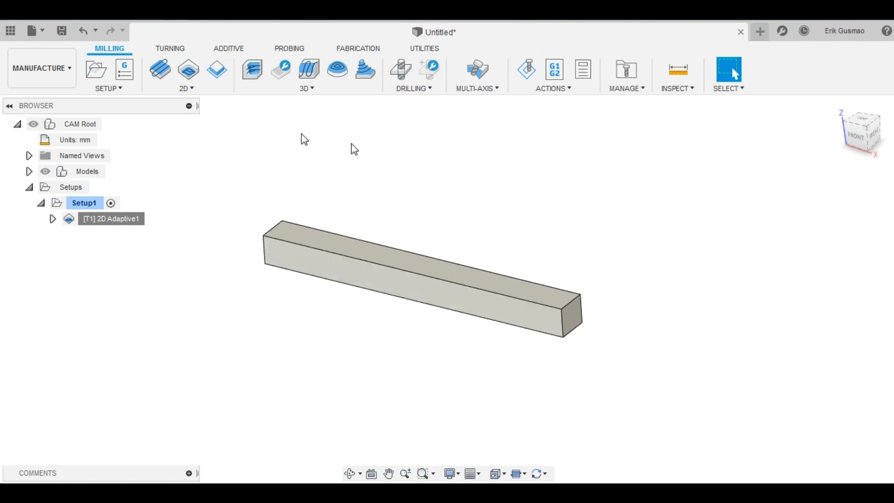
scroll(216, 211, "up", 2)
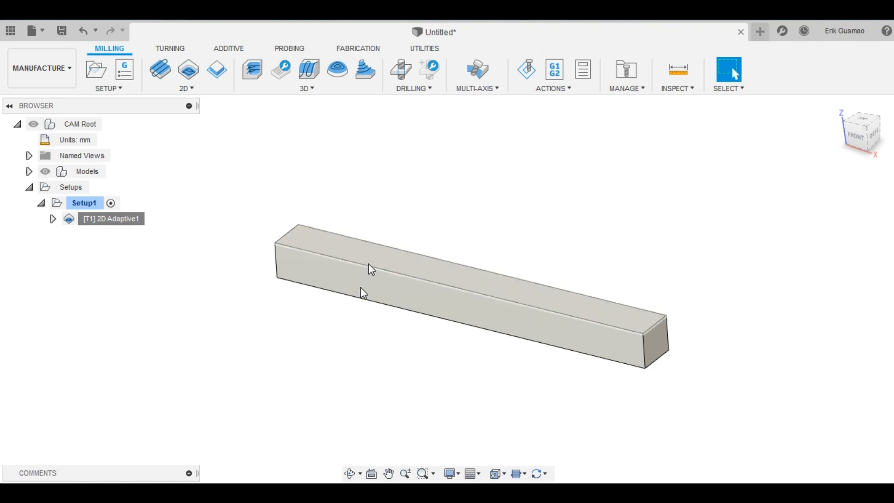
scroll(524, 317, "down", 2)
scroll(529, 329, "up", 4)
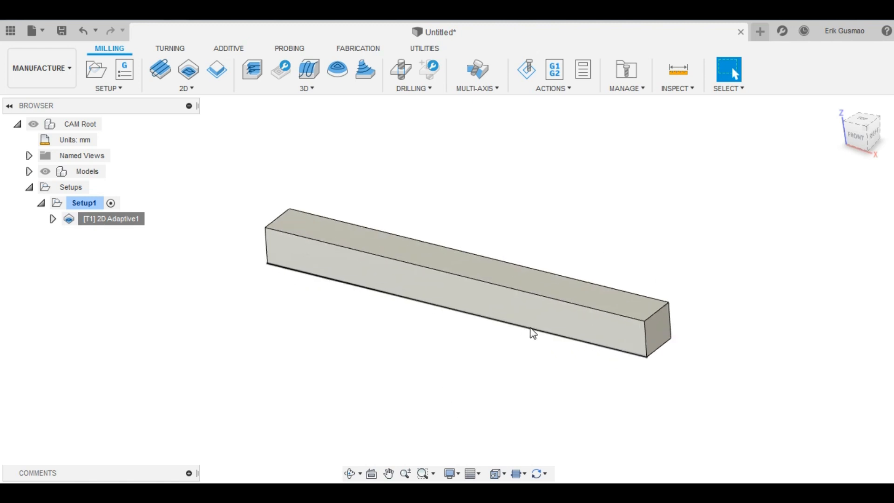
scroll(491, 271, "down", 2)
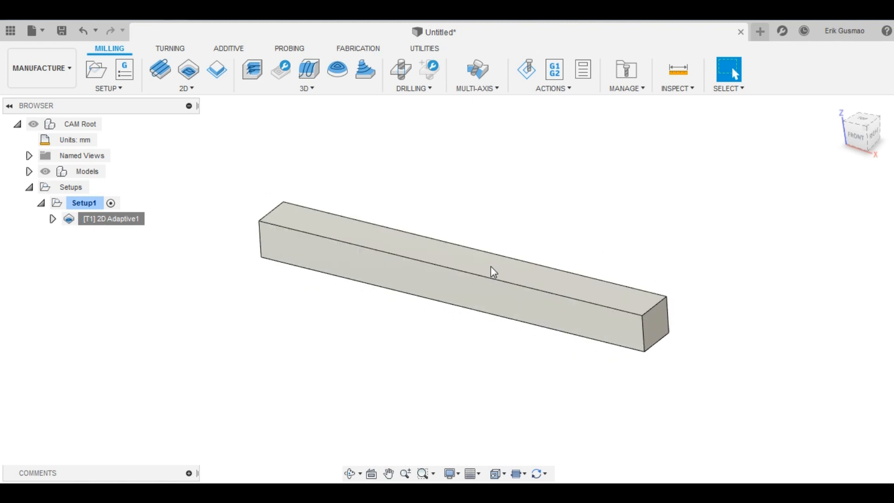
scroll(479, 279, "up", 3)
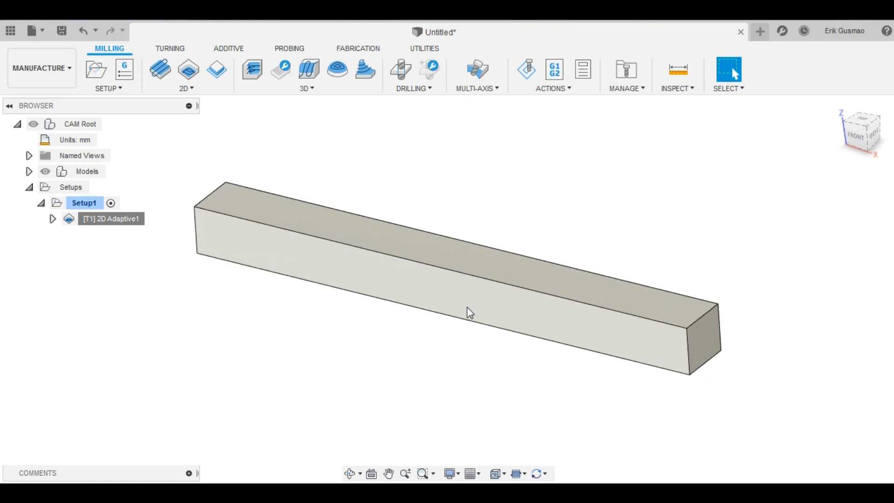
scroll(442, 285, "down", 2)
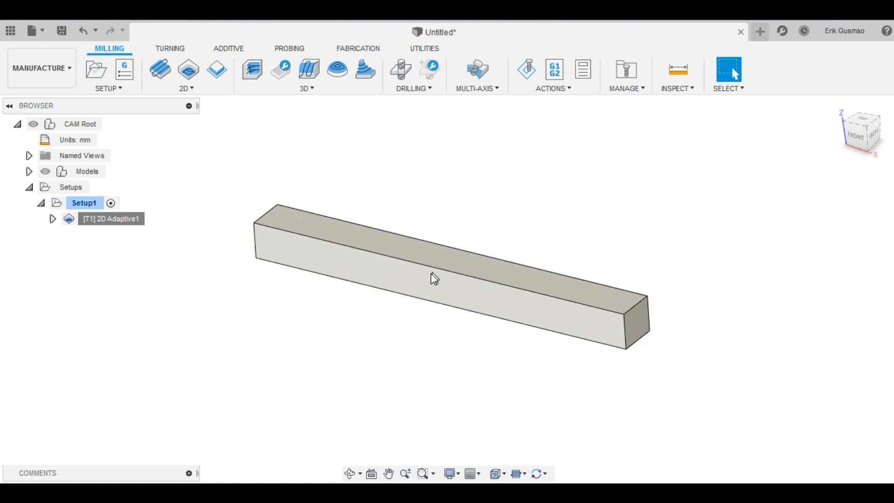
scroll(414, 281, "up", 1)
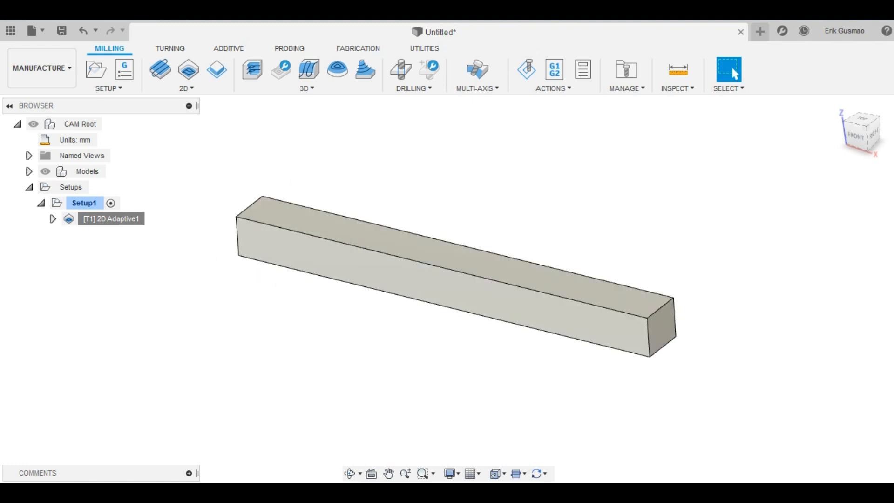
Switch to tabela.pdf in the browser and examine the recommended milling conditions and the cutting depth limits for ap and ae.
left_click(261, 454)
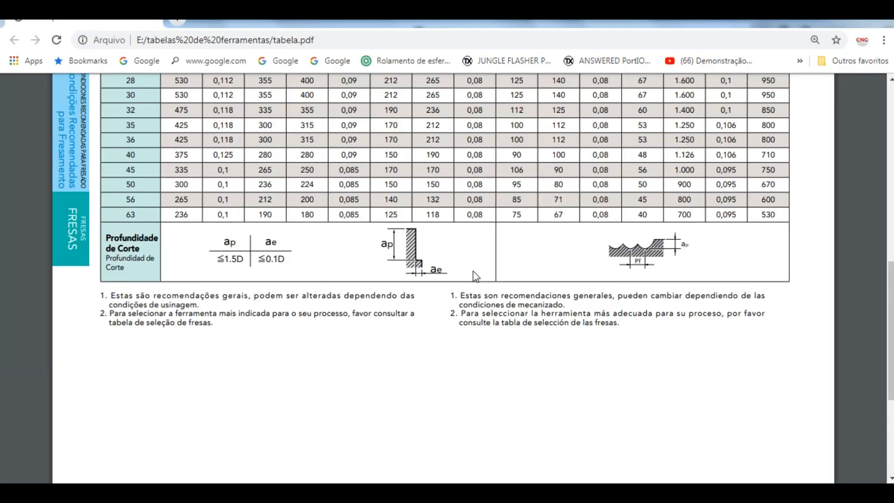
scroll(469, 271, "up", 5)
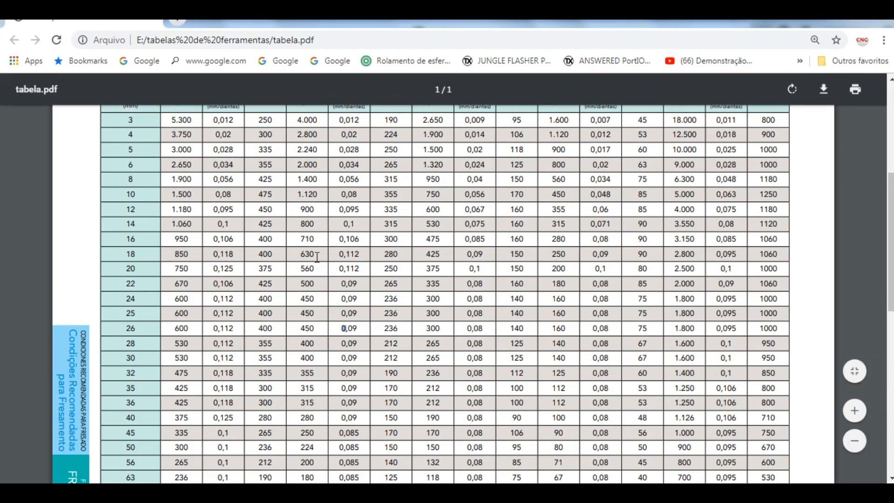
scroll(373, 225, "up", 2)
scroll(484, 289, "down", 5)
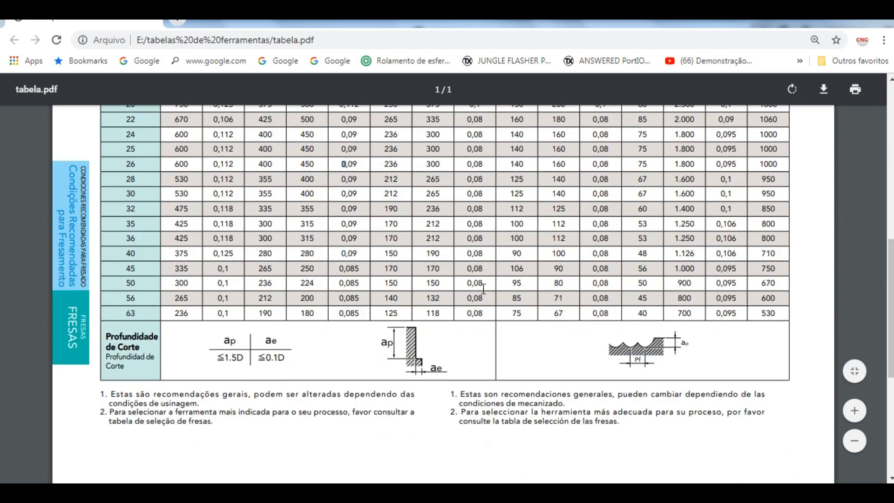
scroll(484, 289, "down", 1)
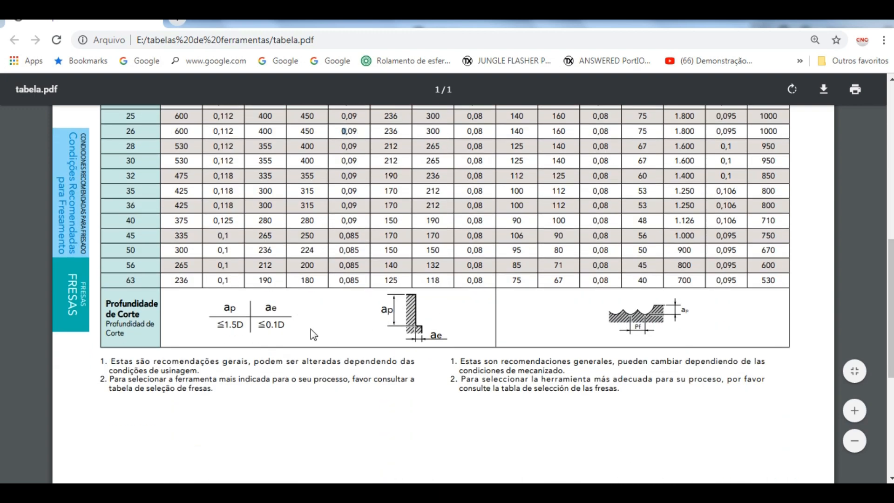